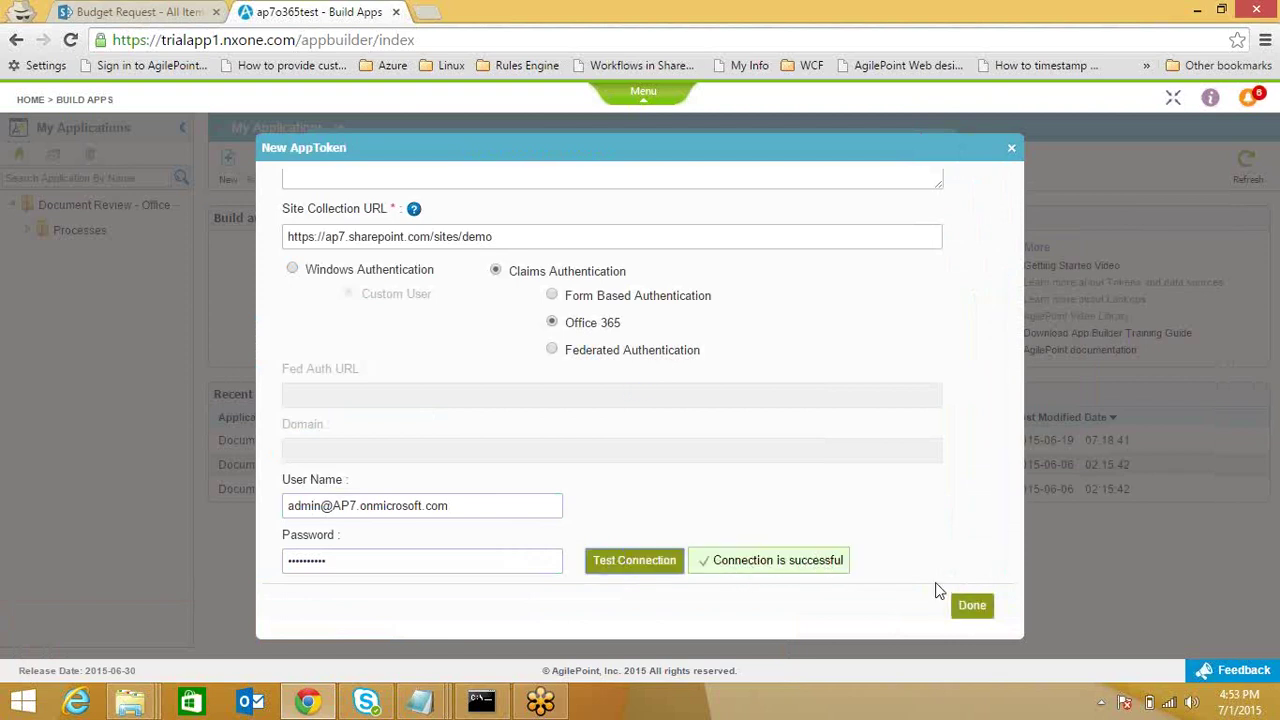
# - Save the SharePoint app token and finish the new application with site URL / and the Budget Request list
pyautogui.click(972, 608)
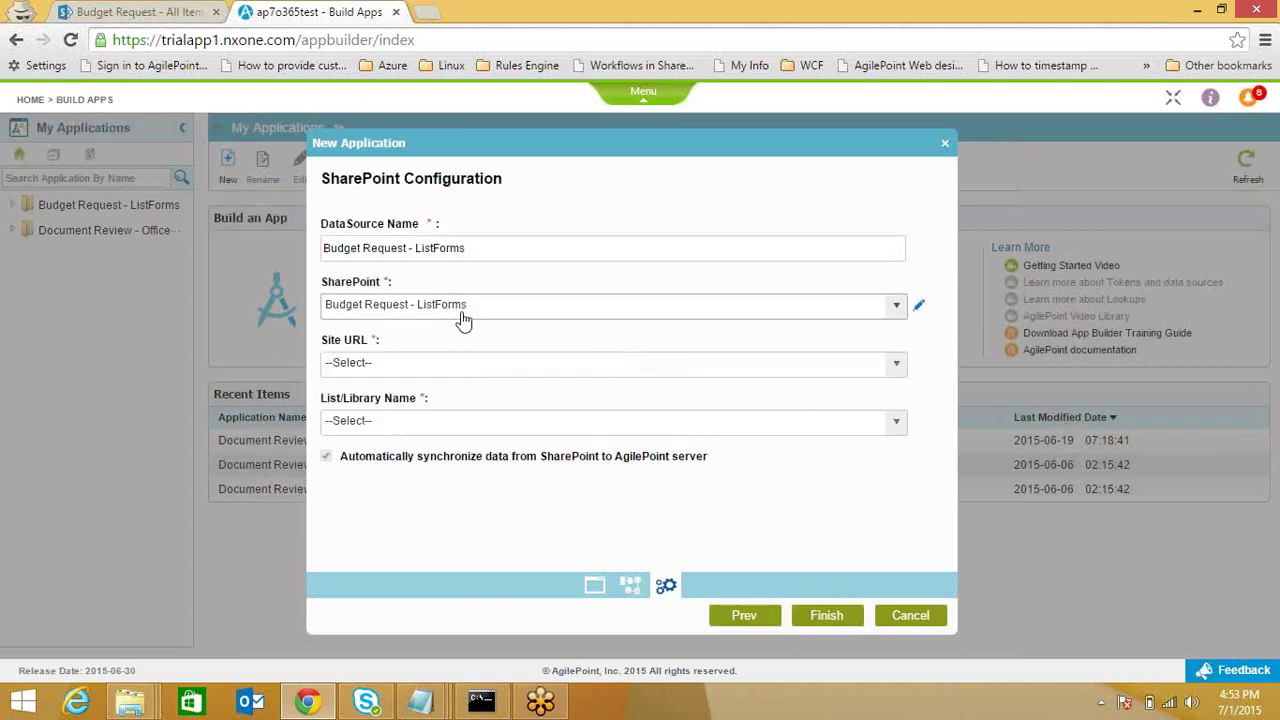
pyautogui.click(895, 370)
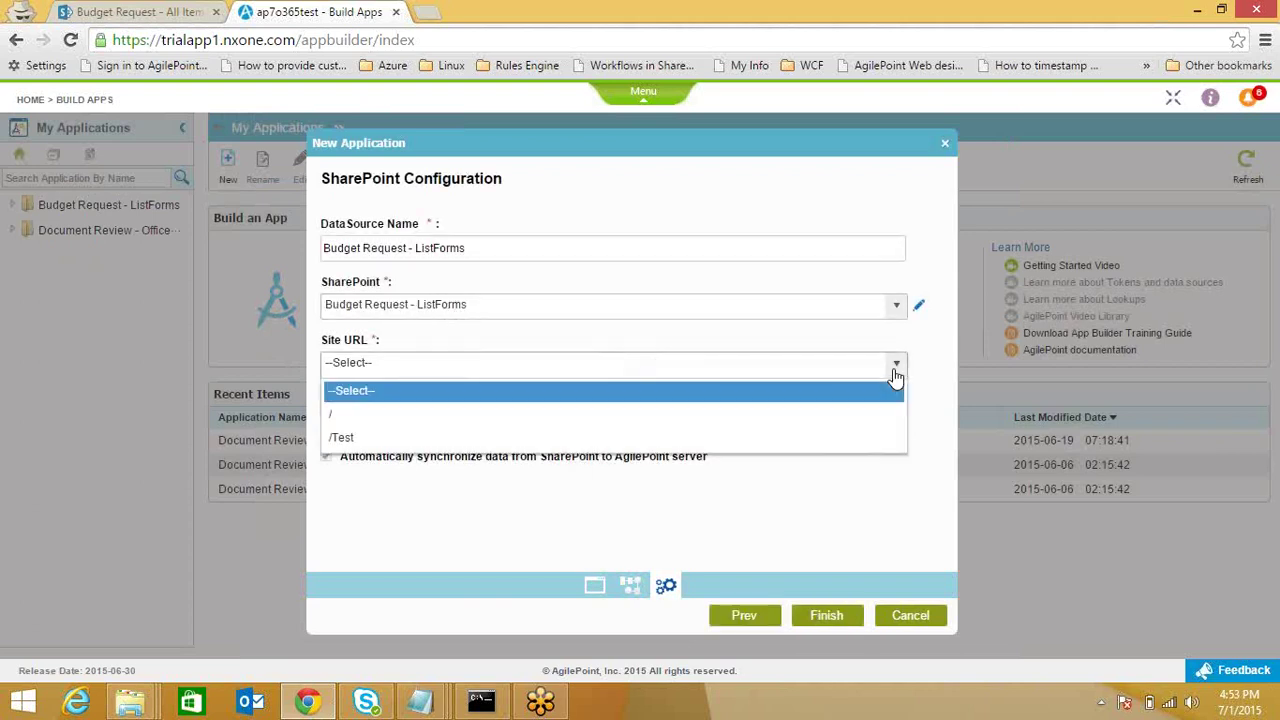
pyautogui.click(869, 416)
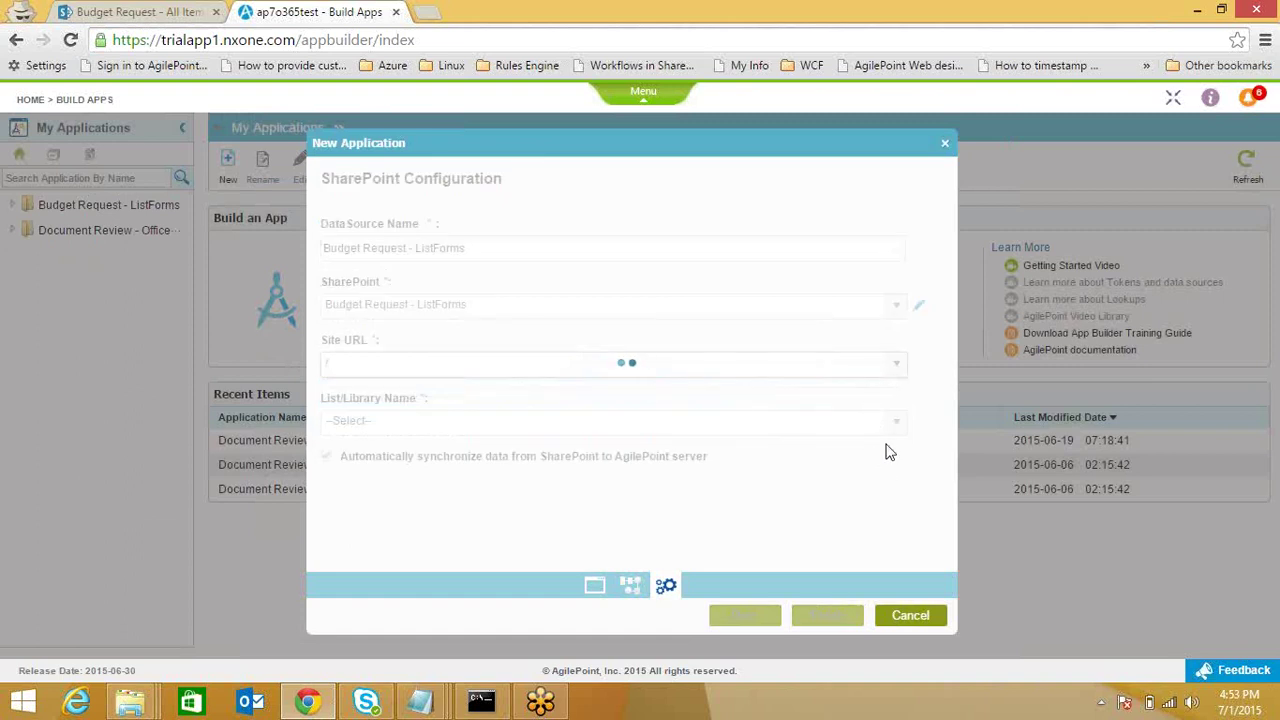
pyautogui.click(896, 424)
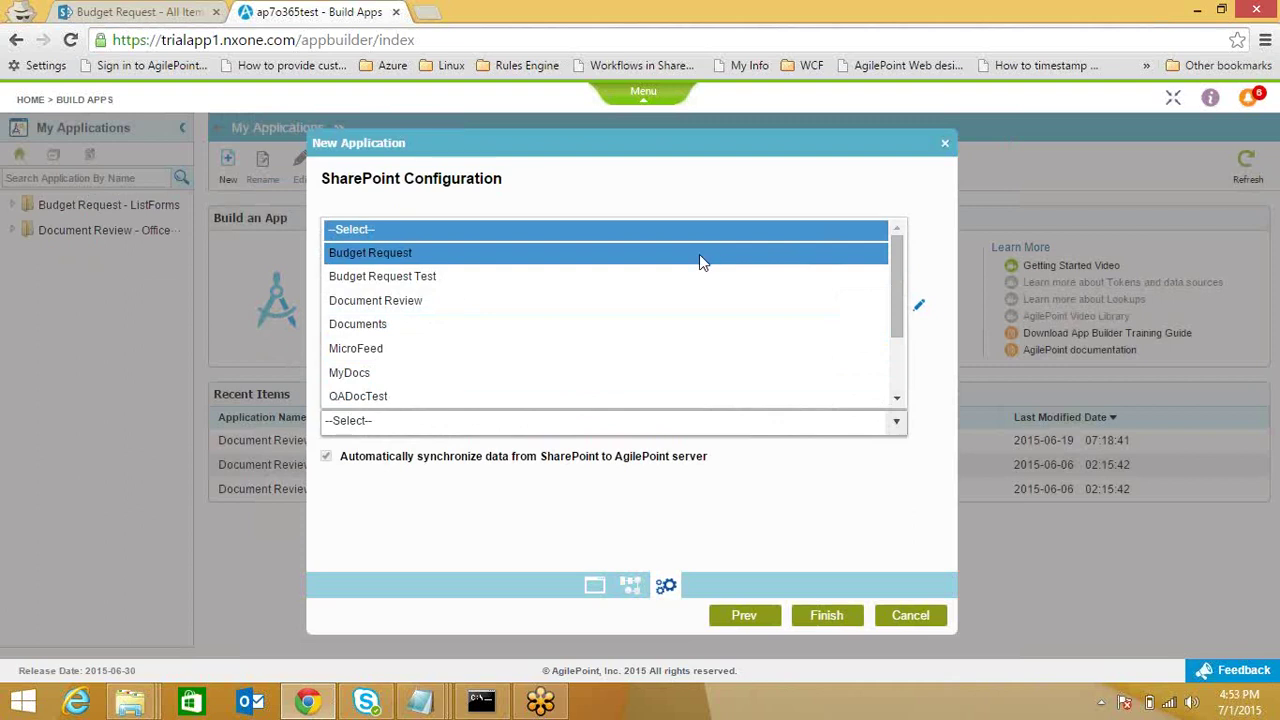
pyautogui.click(699, 254)
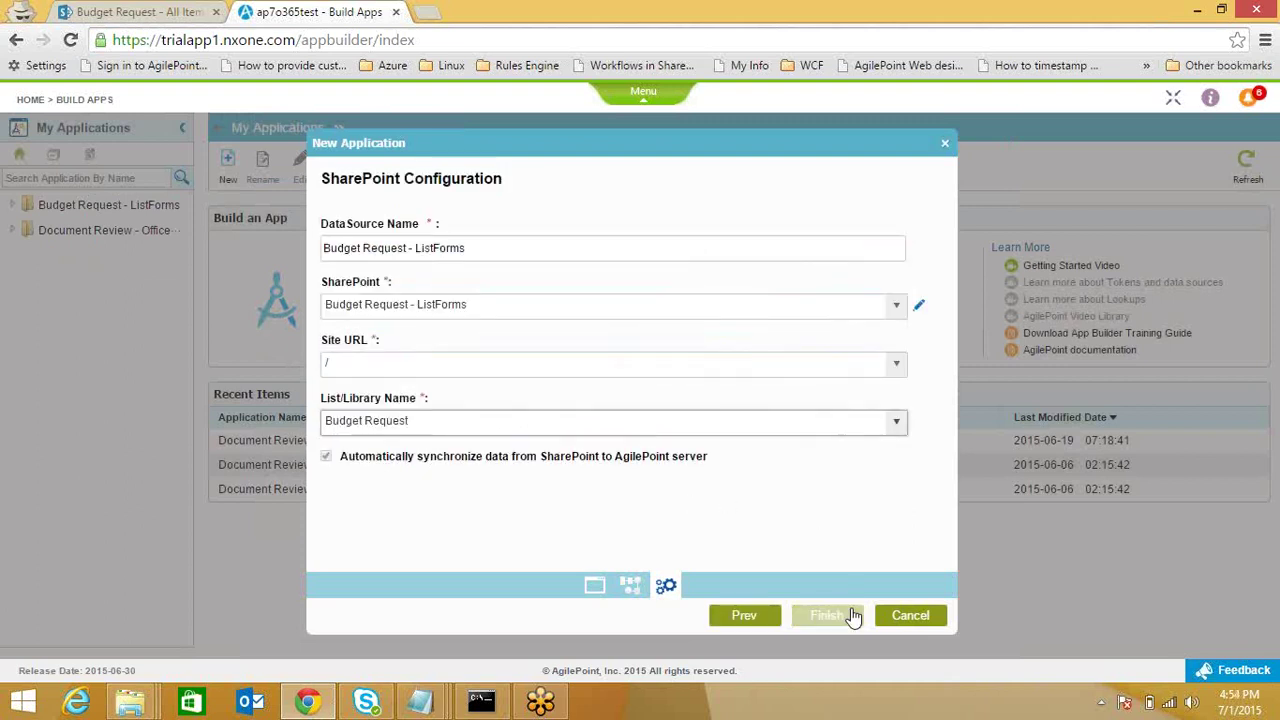
pyautogui.click(851, 617)
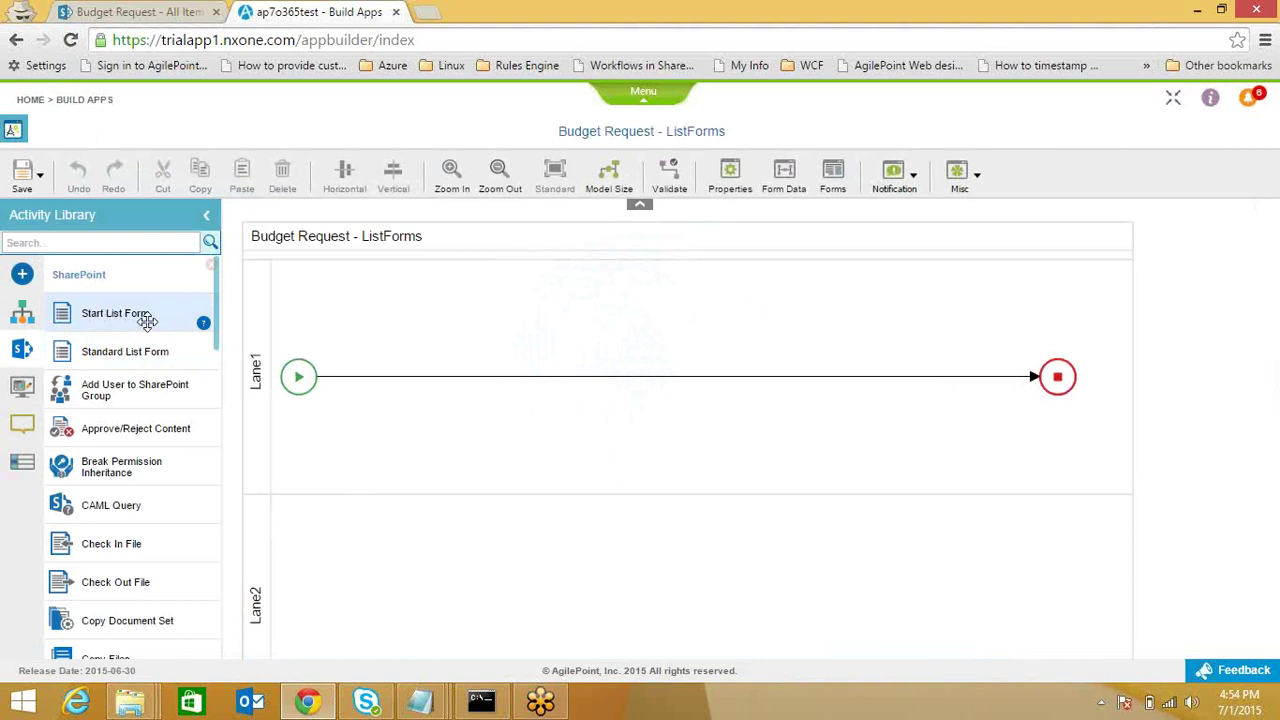
# - Add a Start List Form after the start event, making all fields editable and hiding Manager Approval and CFO Approval
pyautogui.moveTo(103, 318); pyautogui.dragTo(436, 380)
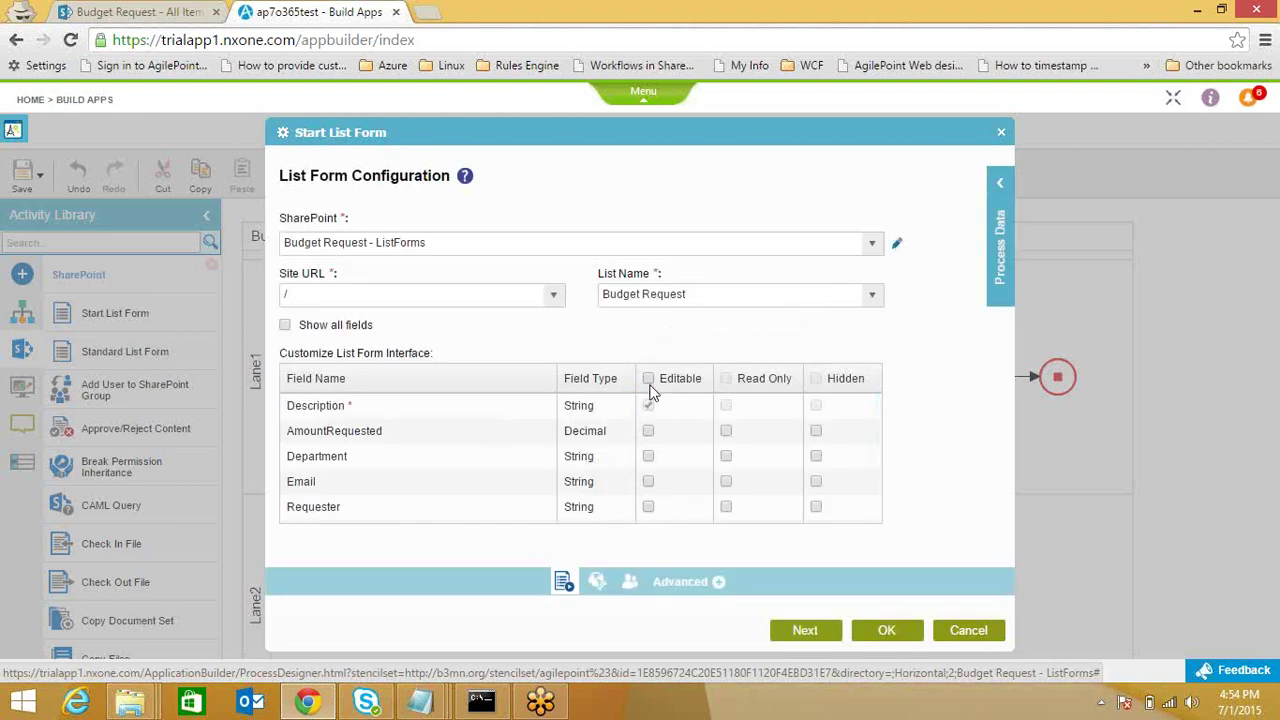
pyautogui.click(649, 380)
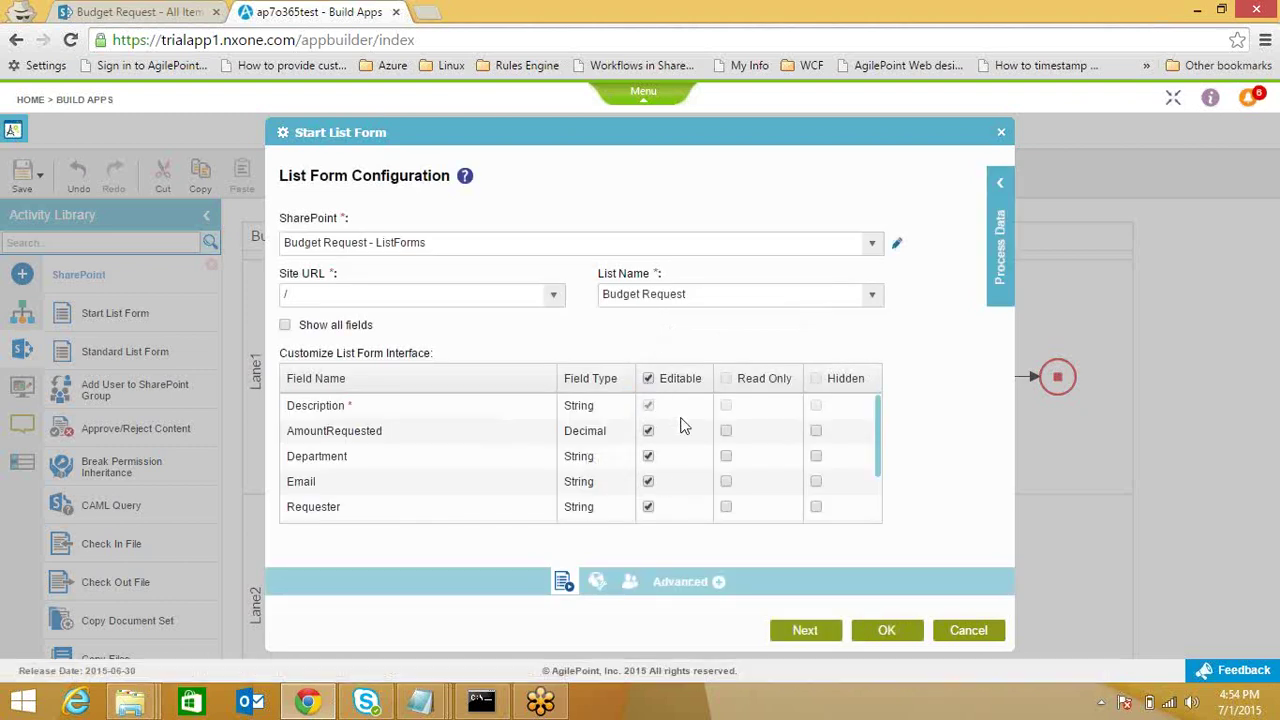
pyautogui.moveTo(879, 465); pyautogui.dragTo(882, 510)
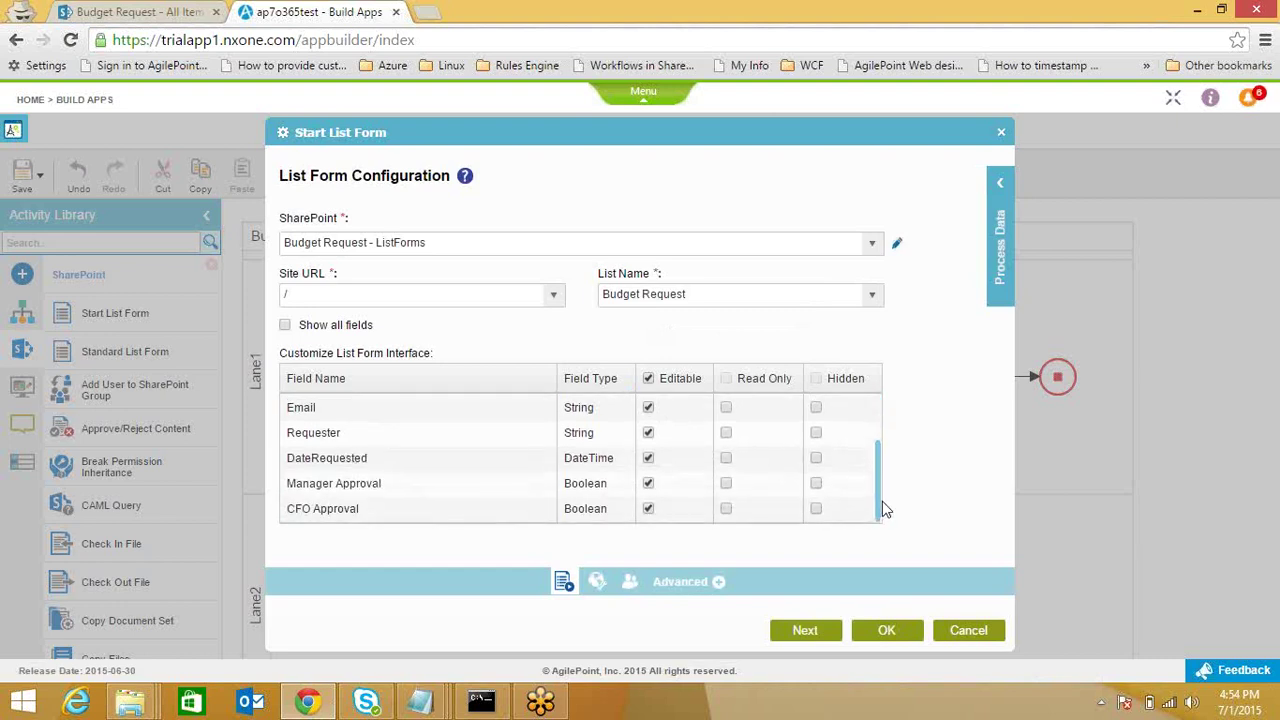
pyautogui.click(816, 484)
pyautogui.click(816, 509)
pyautogui.click(807, 631)
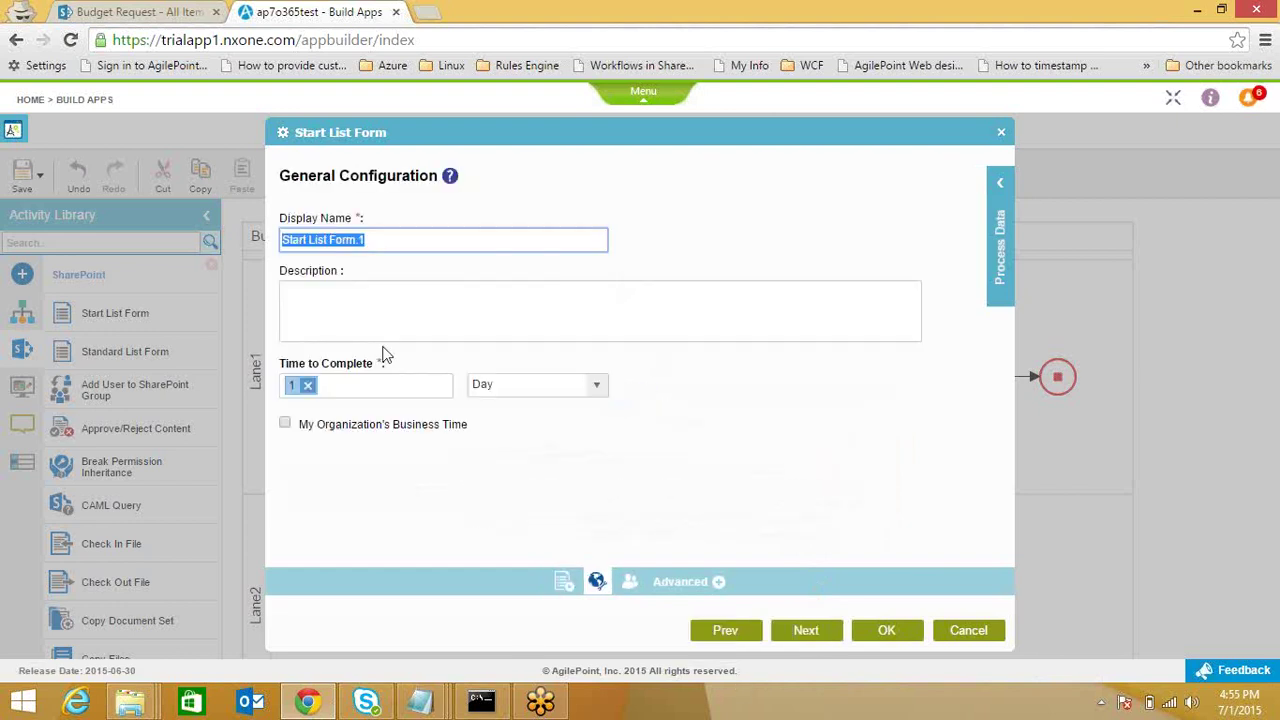
# - Name the start list form Submit and finish its configuration with ProcessInitiator as the participant
pyautogui.write('Submit')
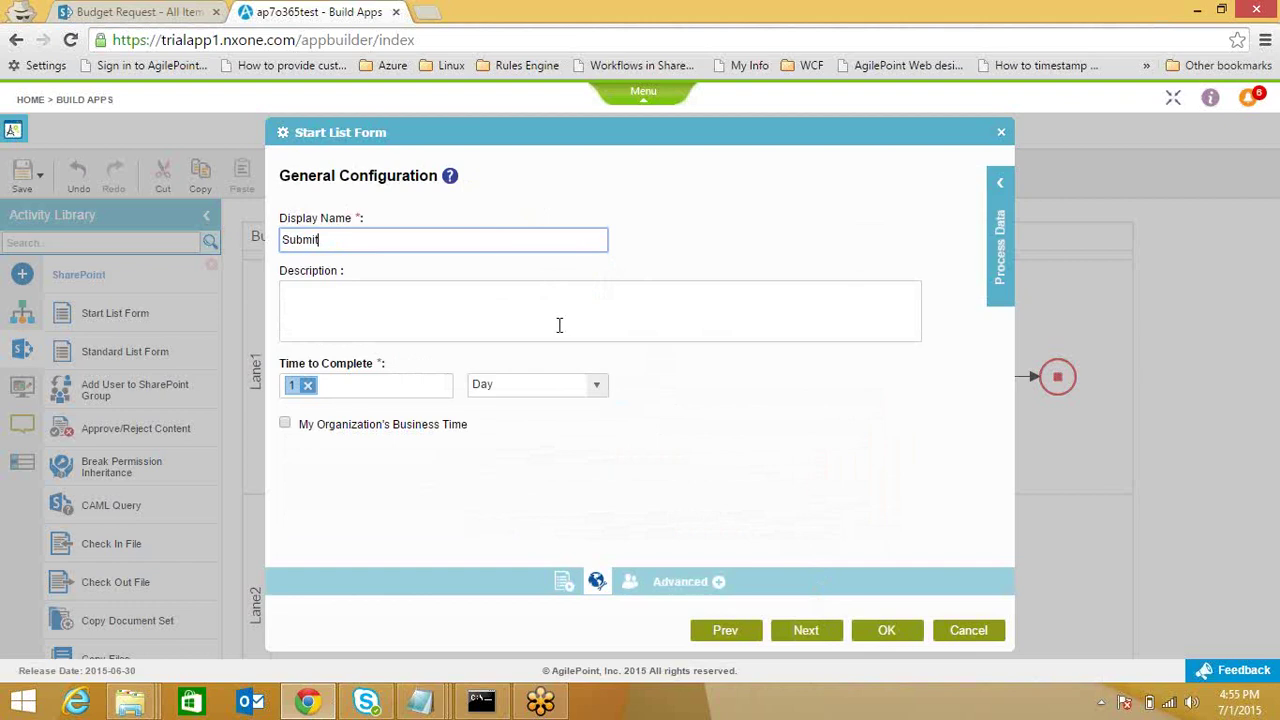
pyautogui.click(790, 632)
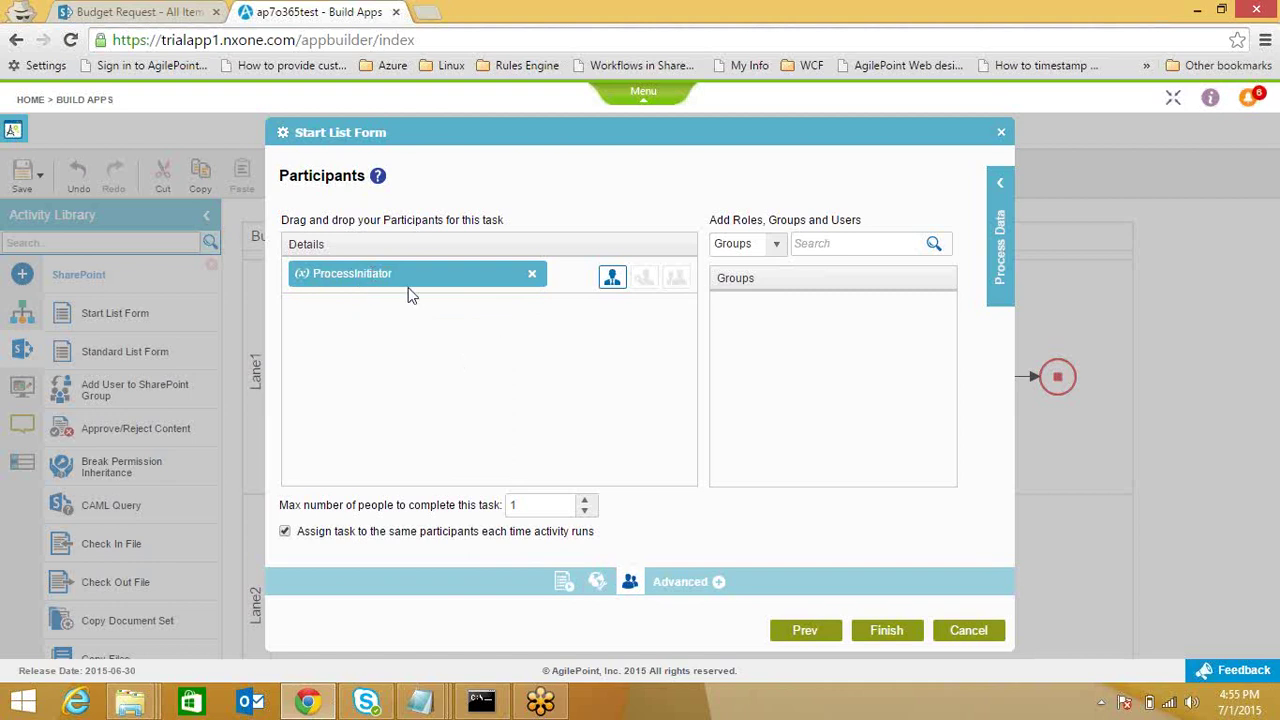
pyautogui.click(888, 634)
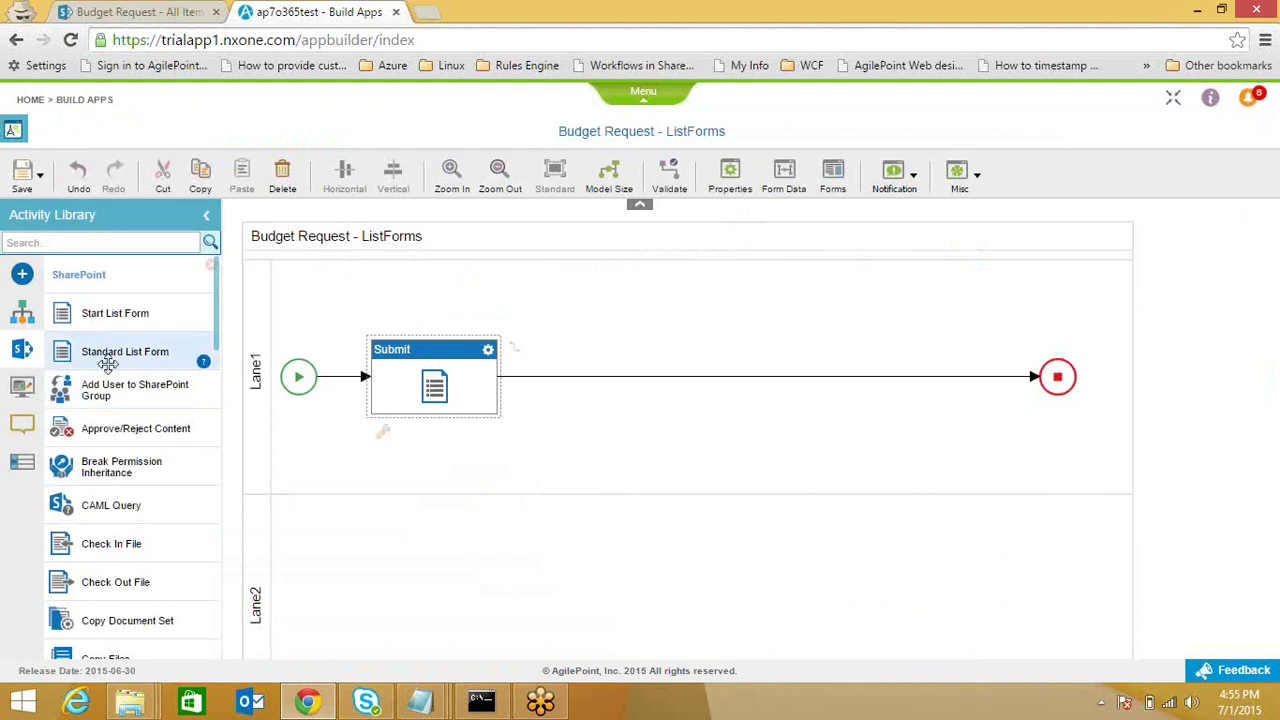
# - Switch to SharePoint and open the Budget Request list's permissions to check the Manager user's permission level
pyautogui.click(100, 12)
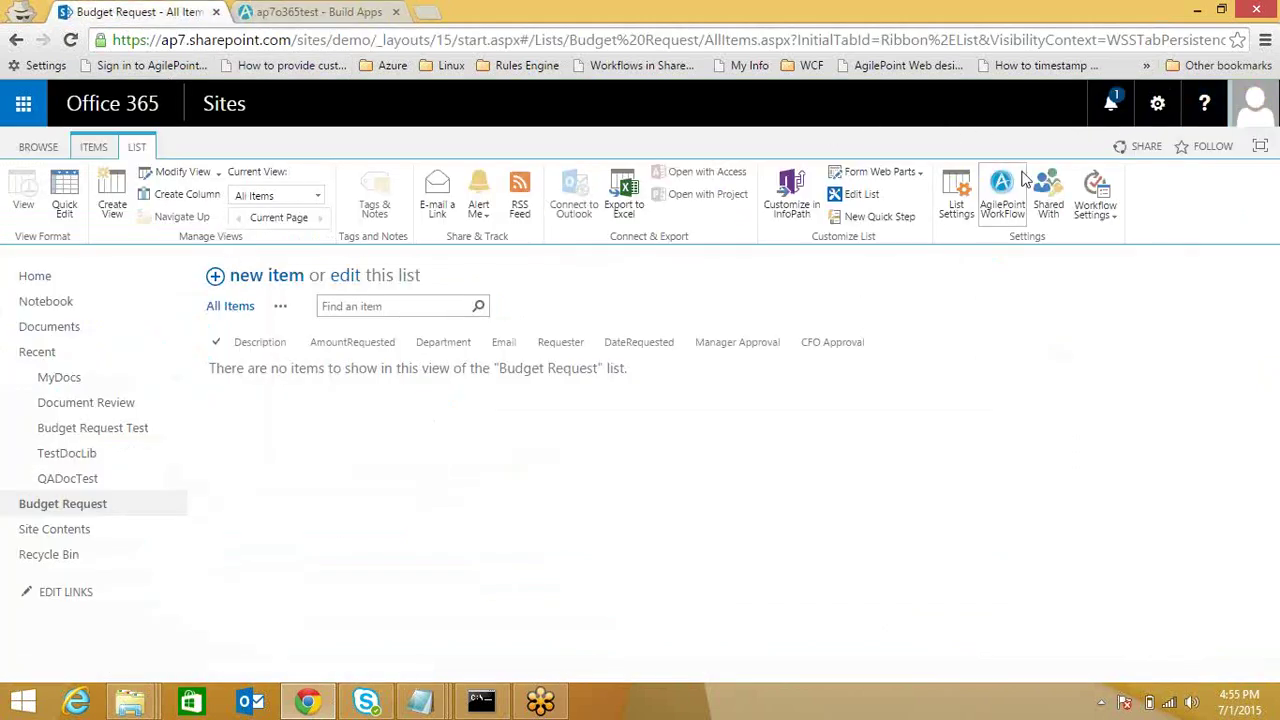
pyautogui.click(957, 209)
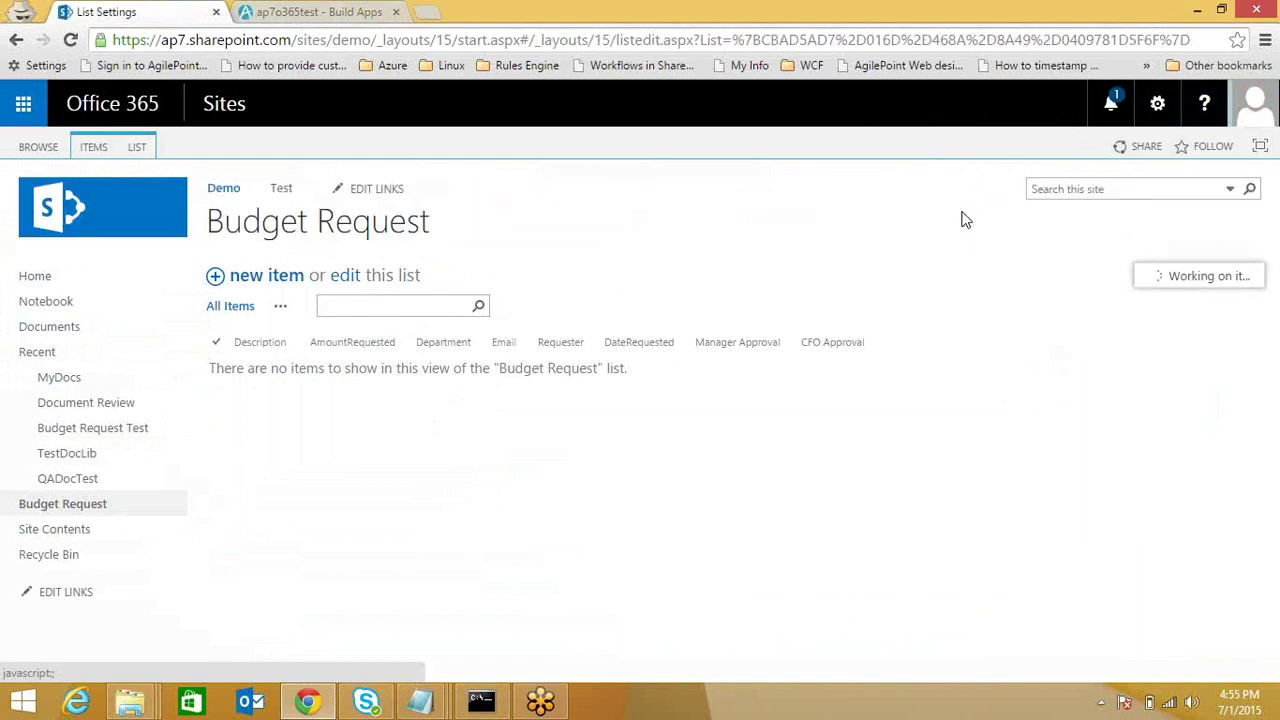
pyautogui.click(643, 477)
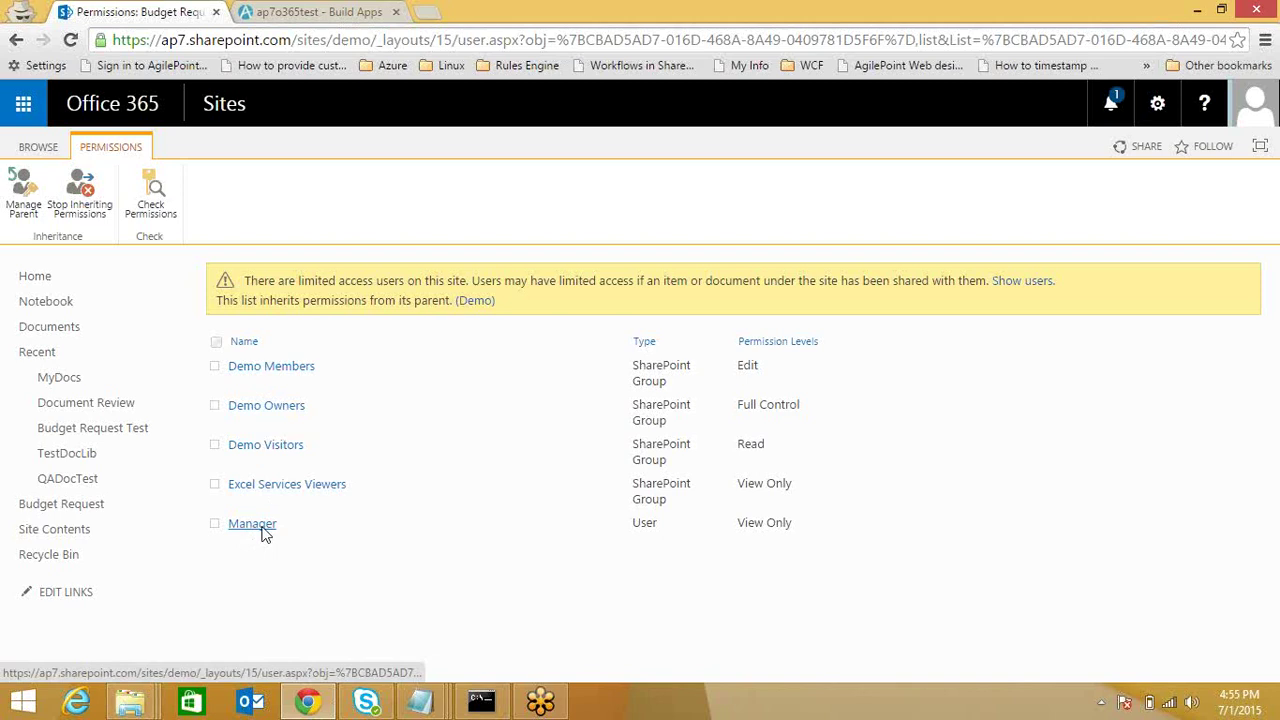
pyautogui.moveTo(729, 529); pyautogui.dragTo(795, 521)
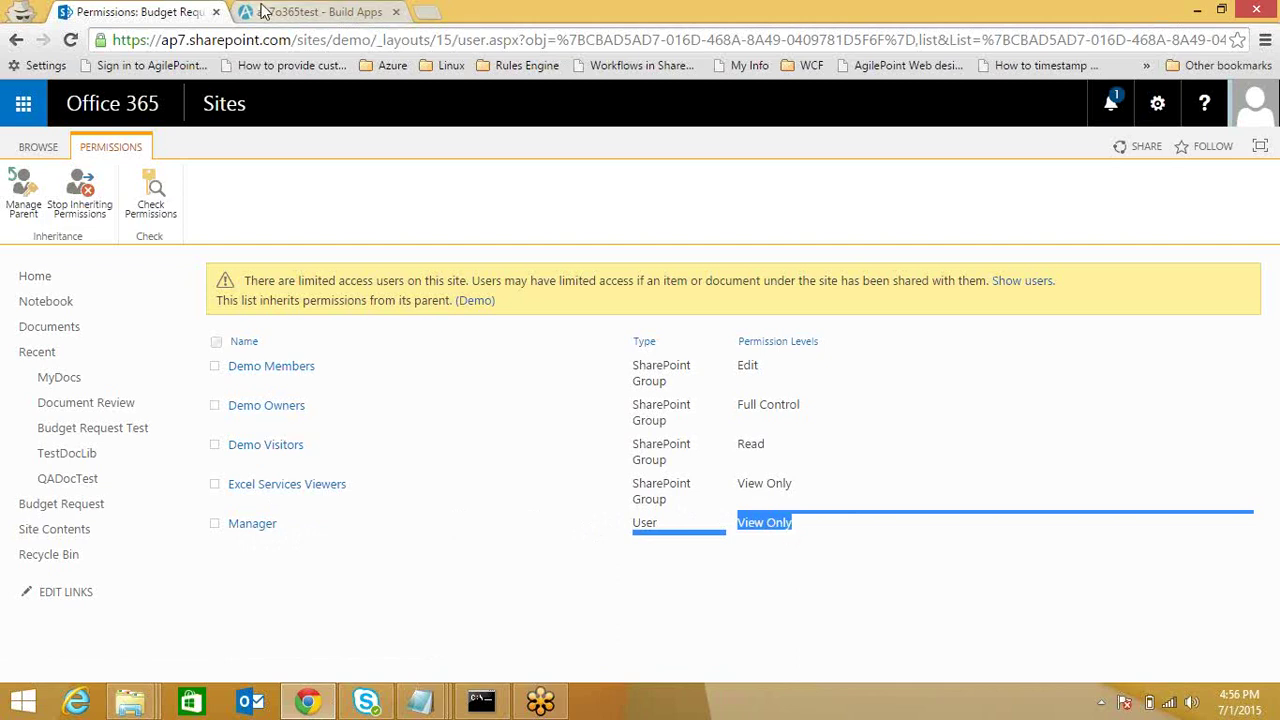
# - Examine the notice about permission inheritance on the Budget Request list's permissions page
pyautogui.click(290, 12)
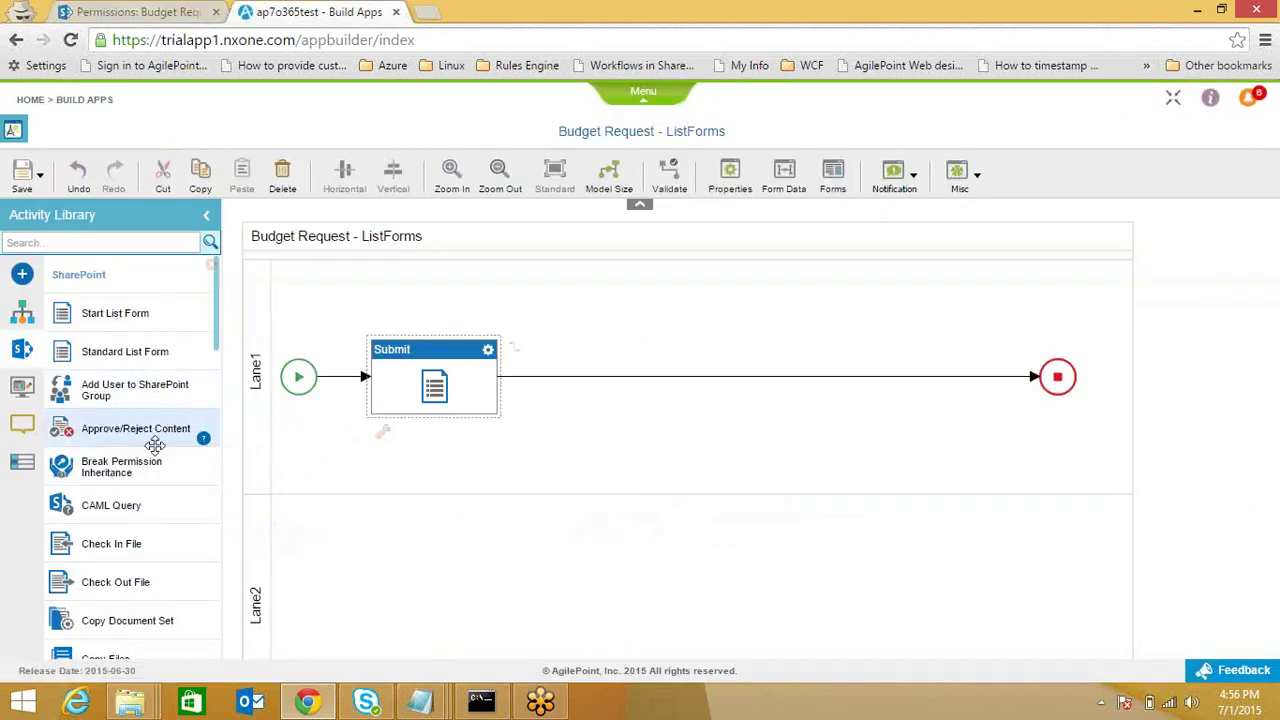
pyautogui.moveTo(126, 470)
pyautogui.mouseDown()
pyautogui.moveTo(160, 505)
pyautogui.moveTo(107, 485)
pyautogui.mouseUp()
pyautogui.click(175, 13)
pyautogui.moveTo(240, 300); pyautogui.dragTo(451, 302)
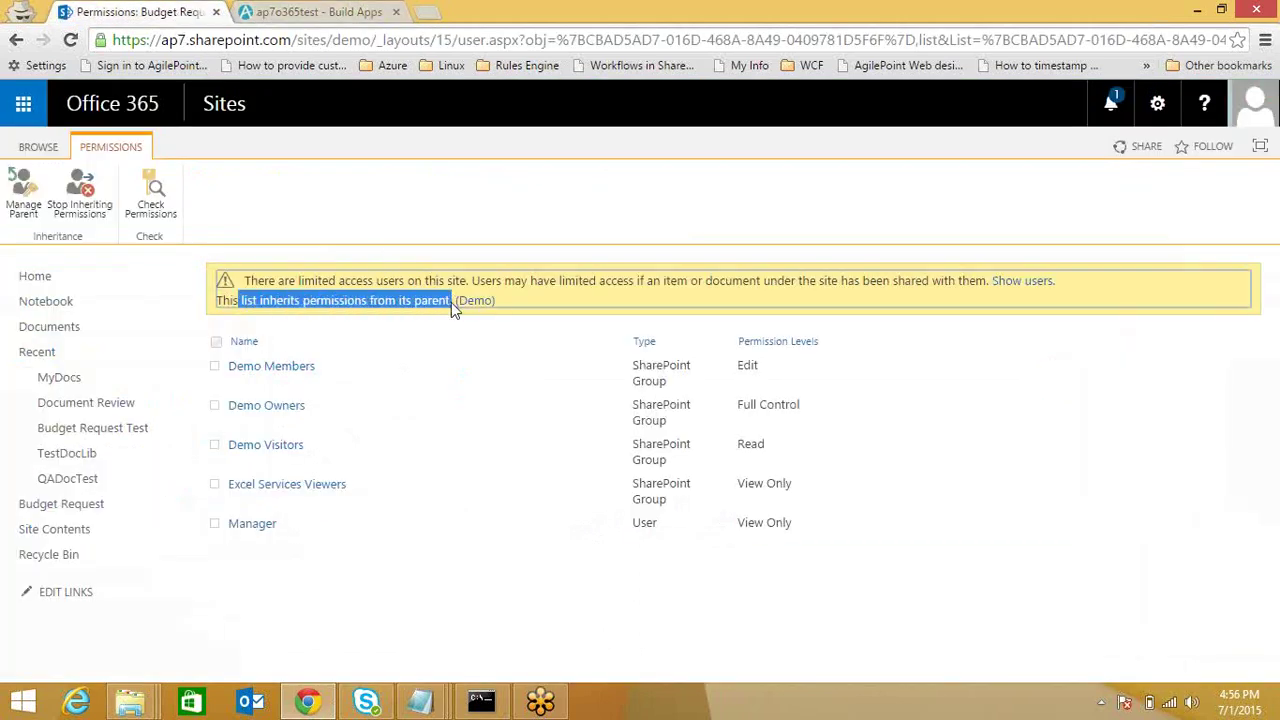
# - Switch to the AgilePoint app builder and add a Break Permission Inheritance activity after Submit, using the Budget Request - ListForms SharePoint token
pyautogui.click(303, 13)
pyautogui.moveTo(125, 458)
pyautogui.mouseDown()
pyautogui.moveTo(238, 451)
pyautogui.moveTo(612, 371)
pyautogui.moveTo(606, 387)
pyautogui.mouseUp()
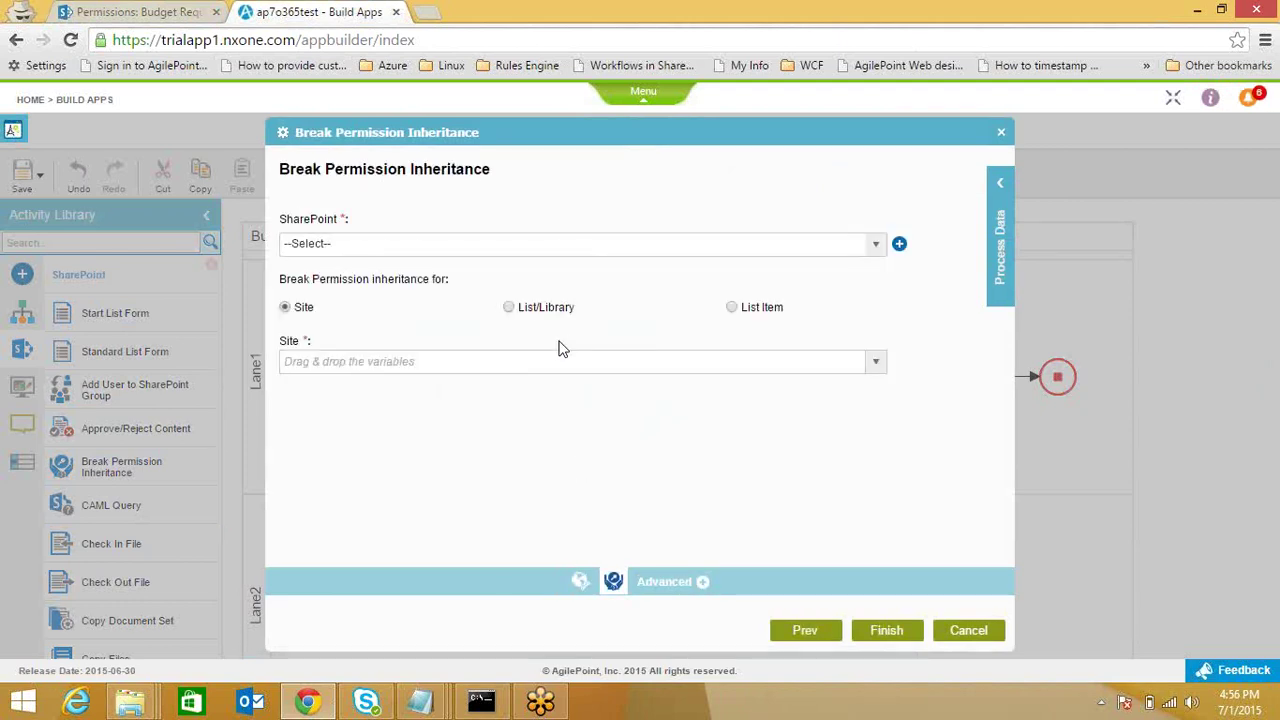
pyautogui.click(878, 244)
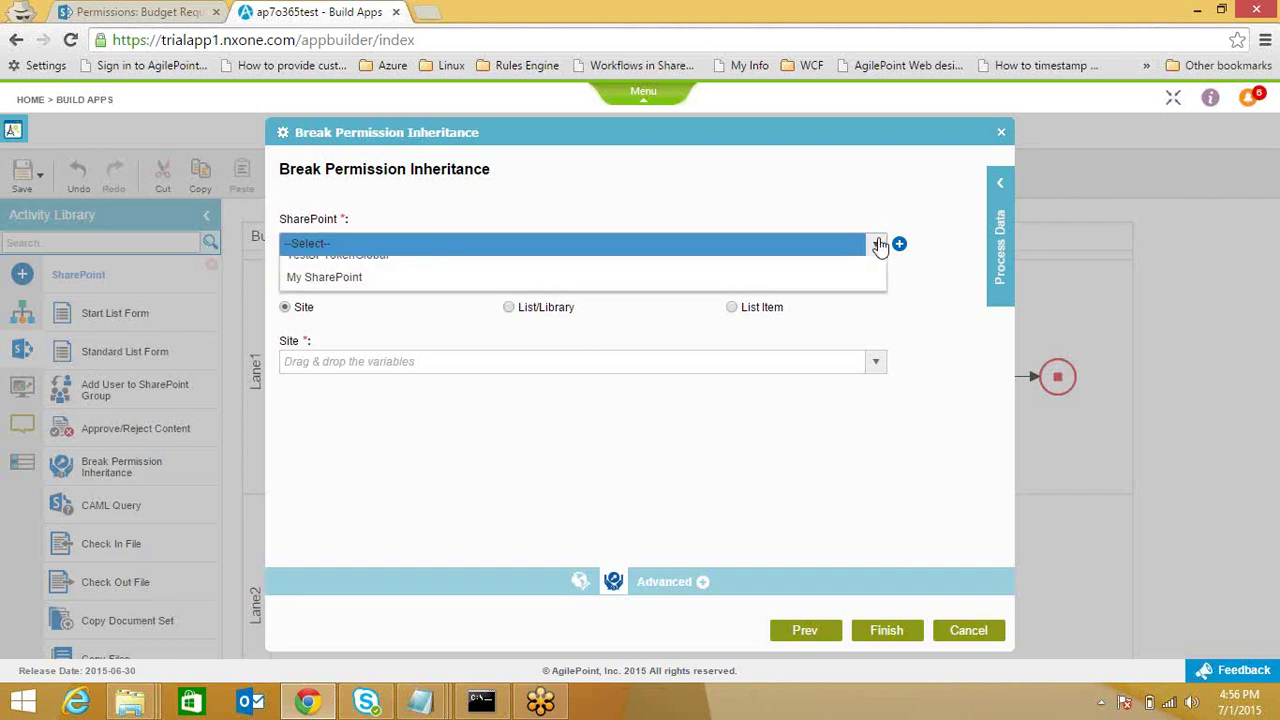
pyautogui.click(743, 300)
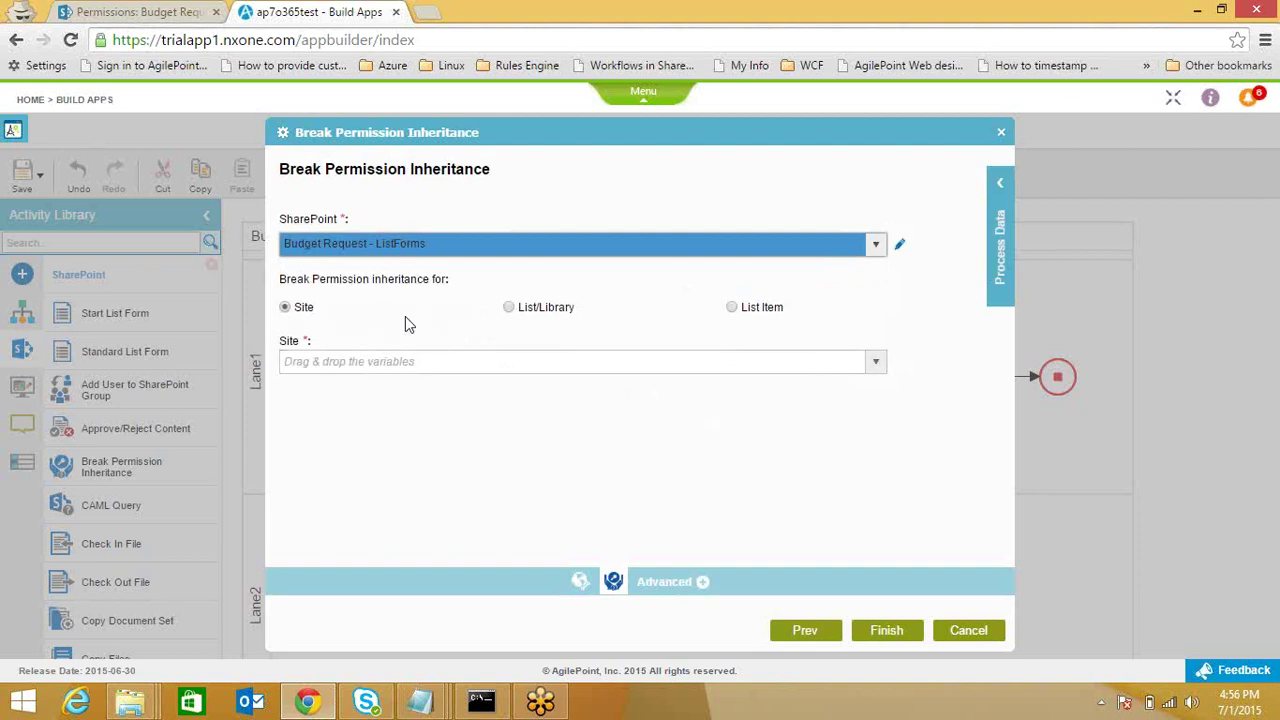
# - Set the activity to break permission inheritance for a list item in site / and the Budget Request list
pyautogui.click(732, 308)
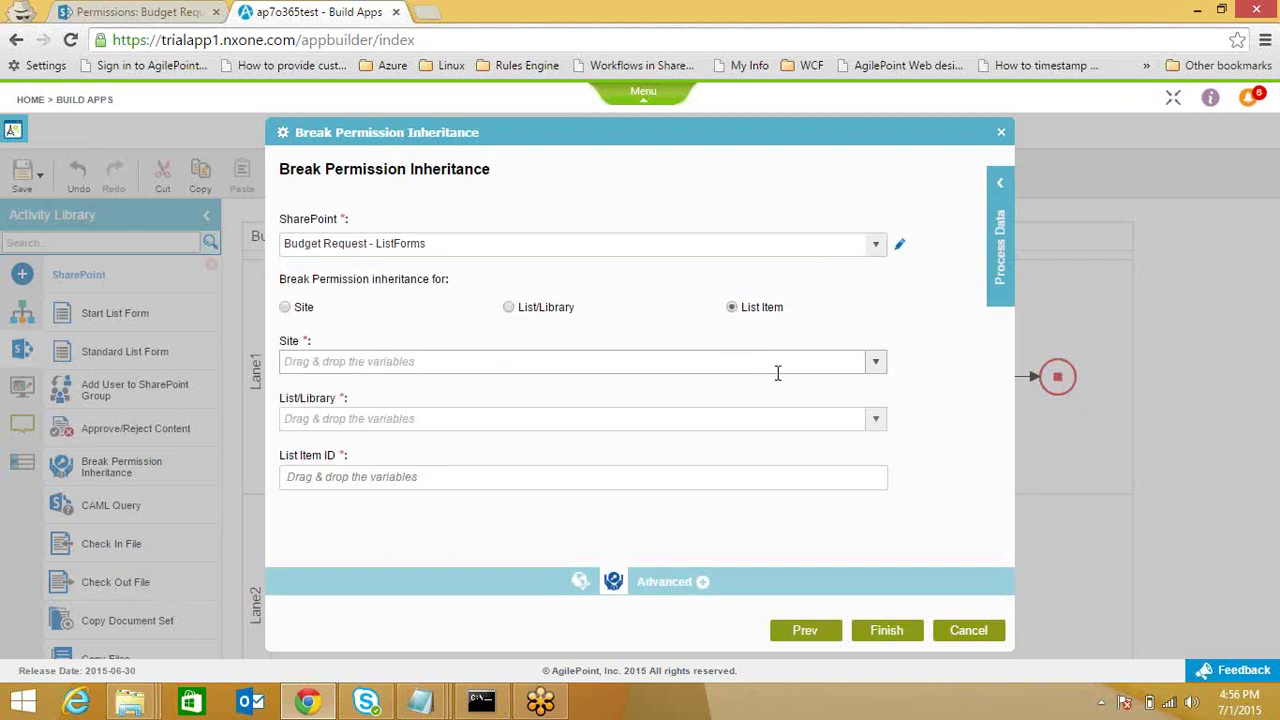
pyautogui.click(876, 368)
pyautogui.click(848, 387)
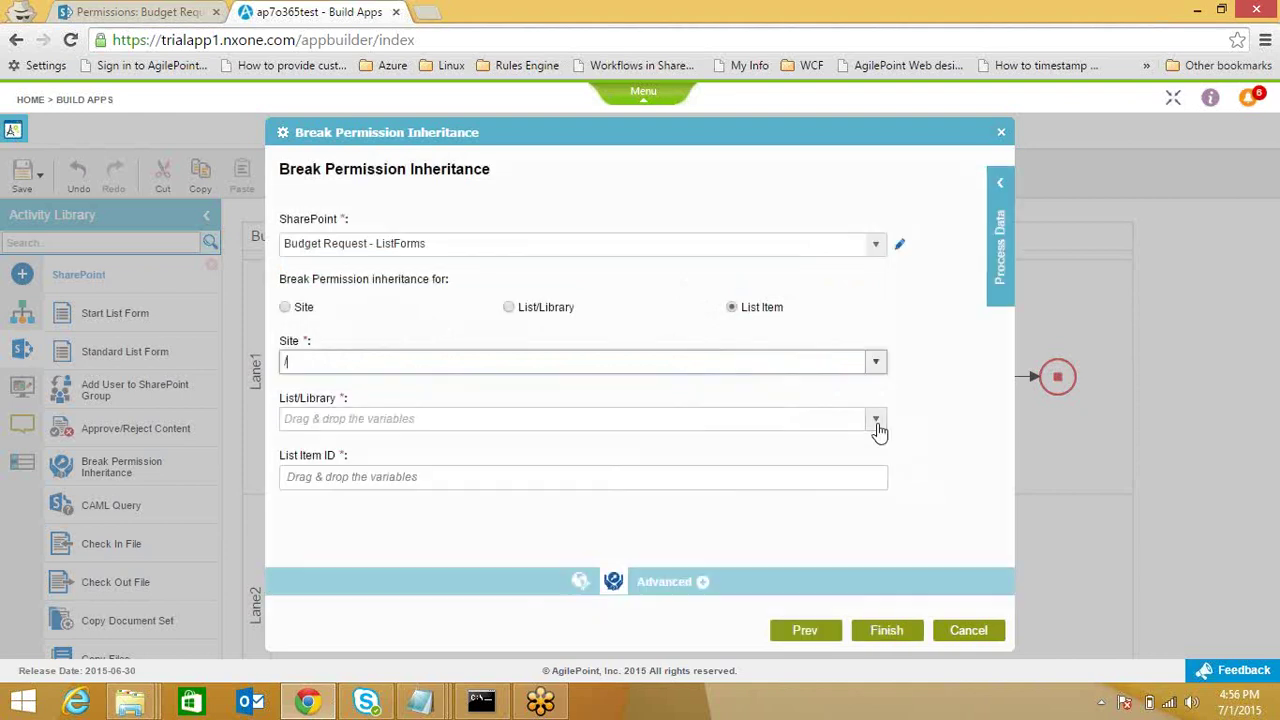
pyautogui.click(876, 424)
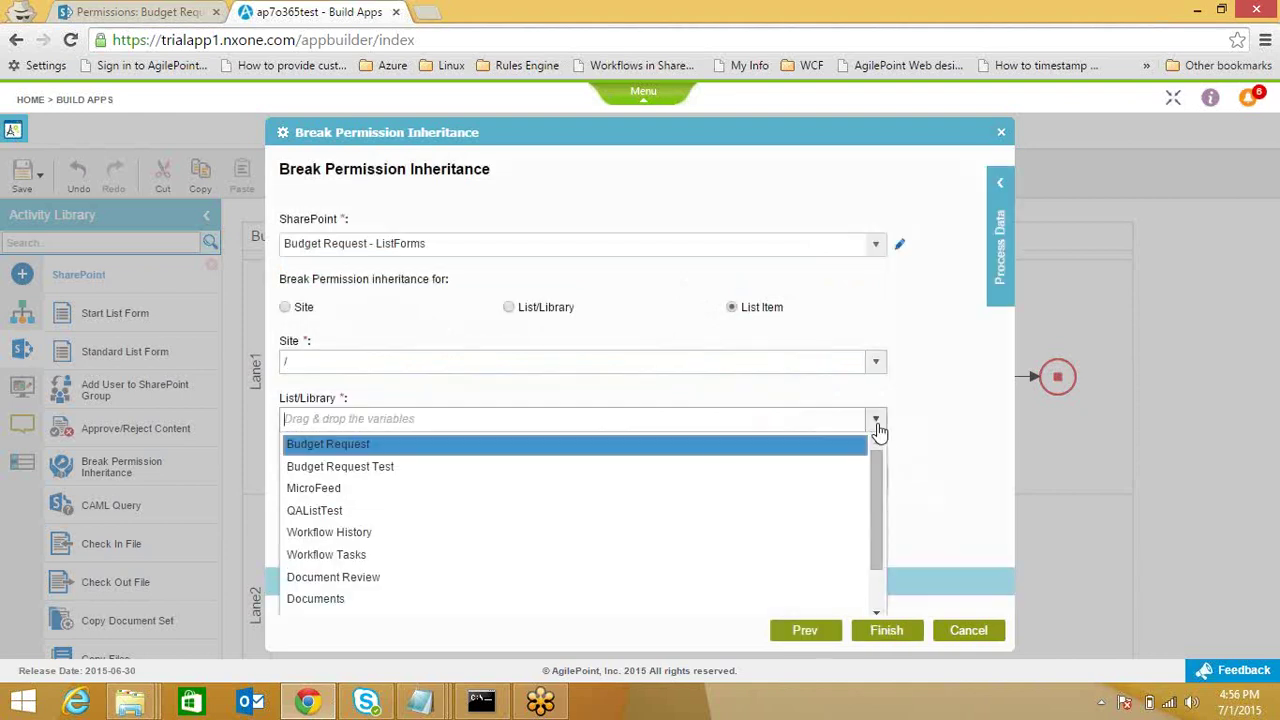
pyautogui.click(724, 450)
# - Map a system data variable to the List Item ID and finish the Break Permission Inheritance activity
pyautogui.click(1002, 189)
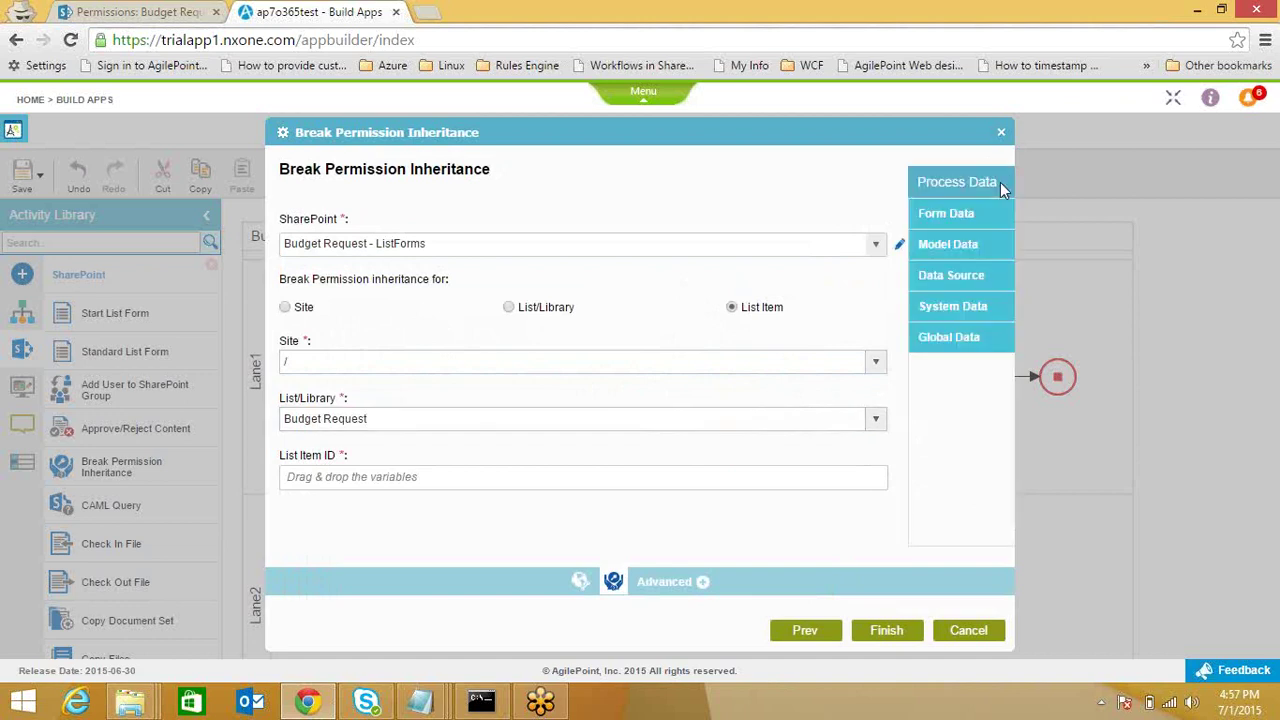
pyautogui.click(906, 312)
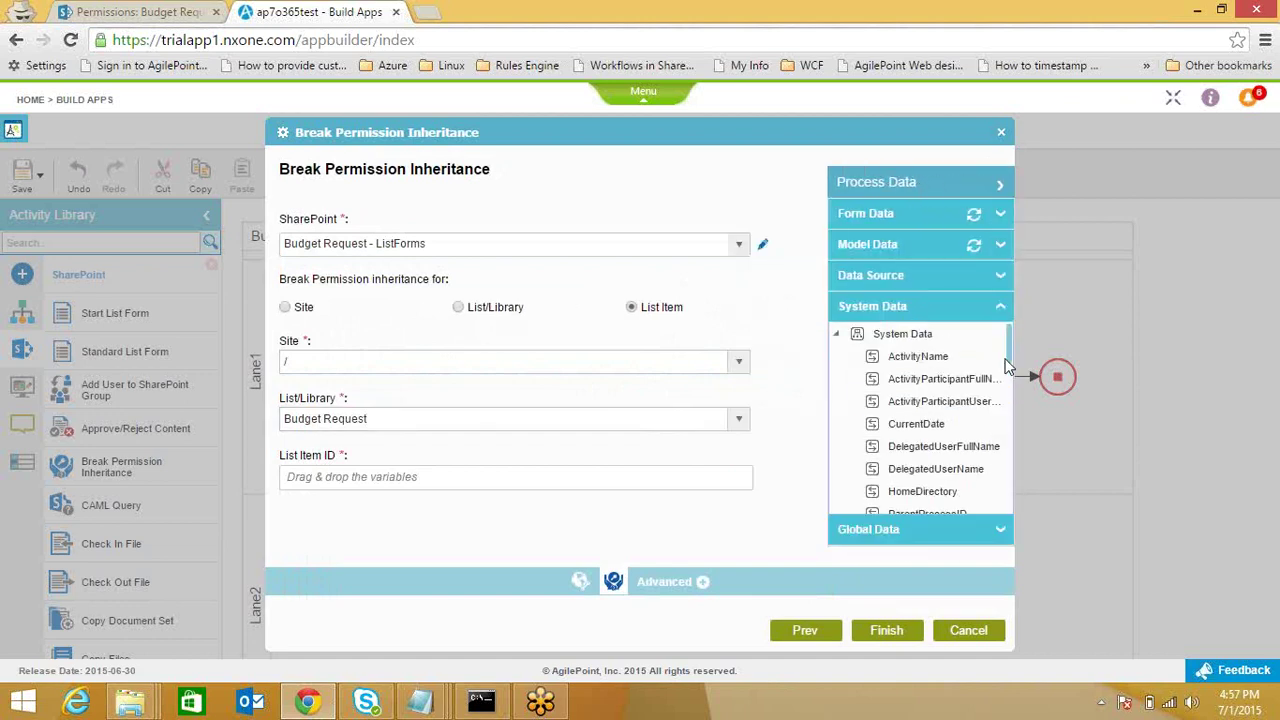
pyautogui.moveTo(1010, 351); pyautogui.dragTo(1009, 508)
pyautogui.moveTo(926, 504); pyautogui.dragTo(582, 478)
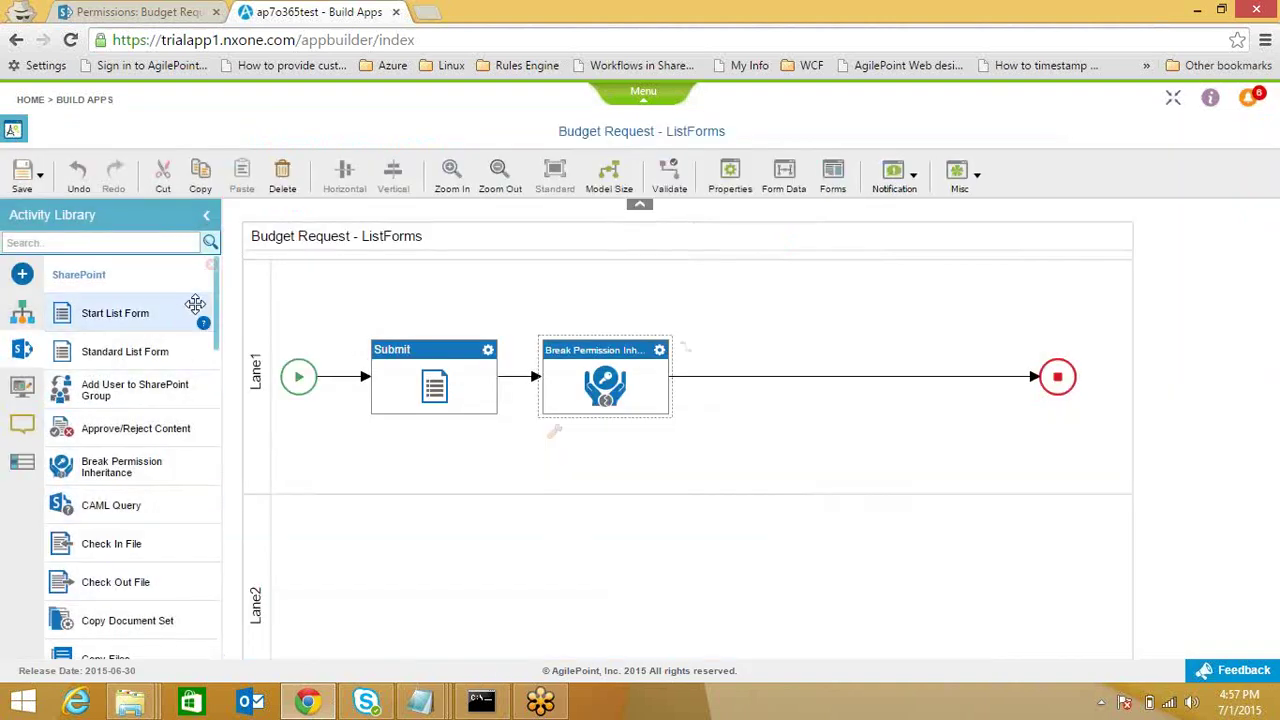
# - Add a Set Permission activity after Break Permission Inheritance, keeping its default name and using the Budget Request - ListForms SharePoint token
pyautogui.moveTo(217, 306); pyautogui.dragTo(223, 608)
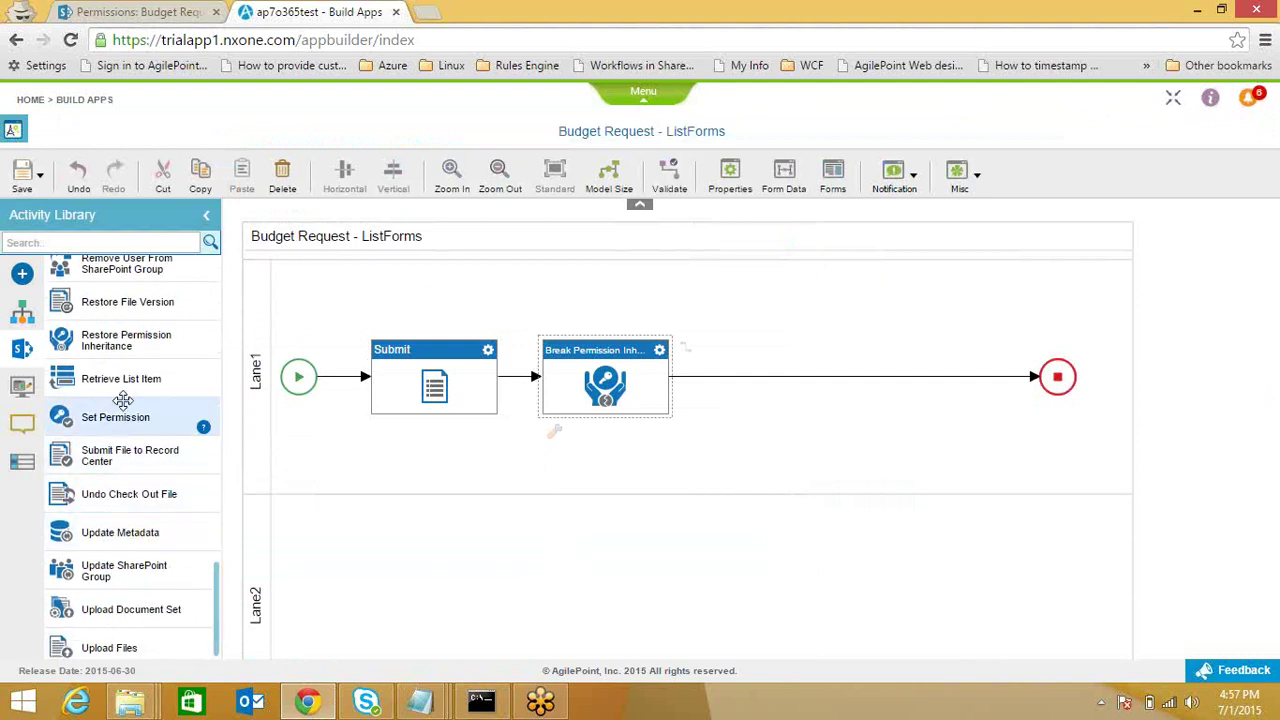
pyautogui.moveTo(121, 424); pyautogui.dragTo(776, 381)
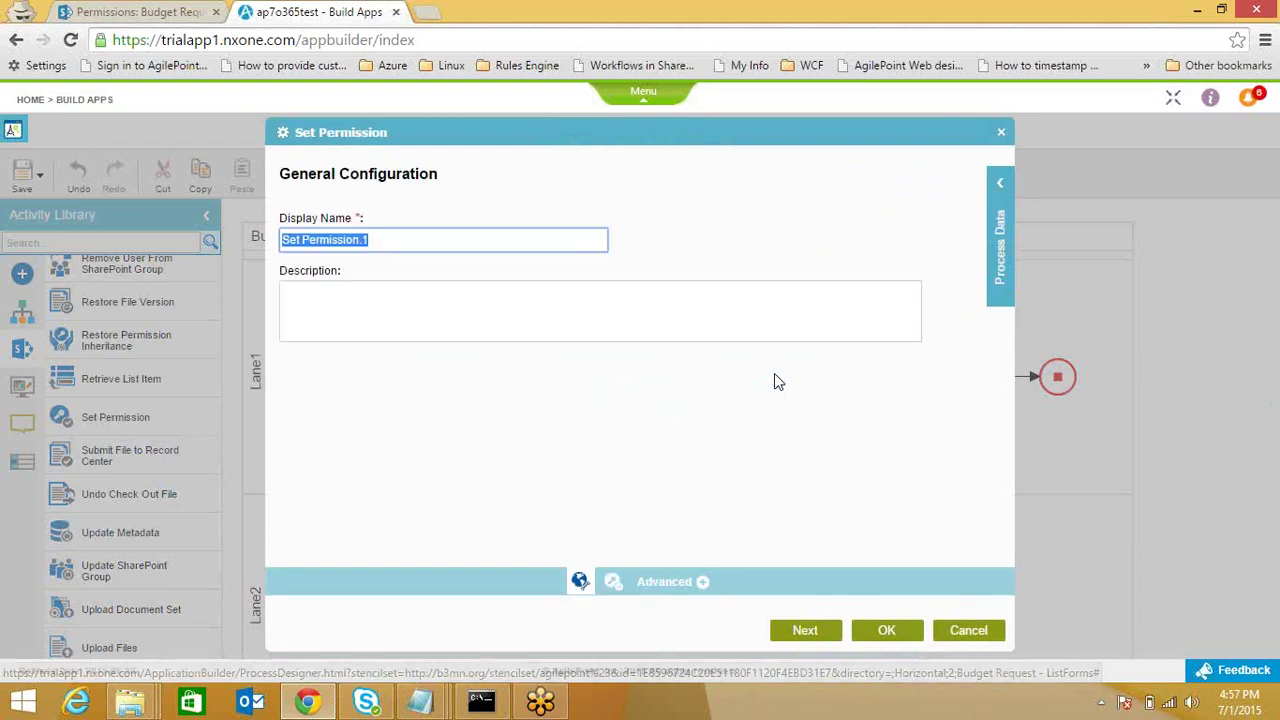
pyautogui.click(818, 634)
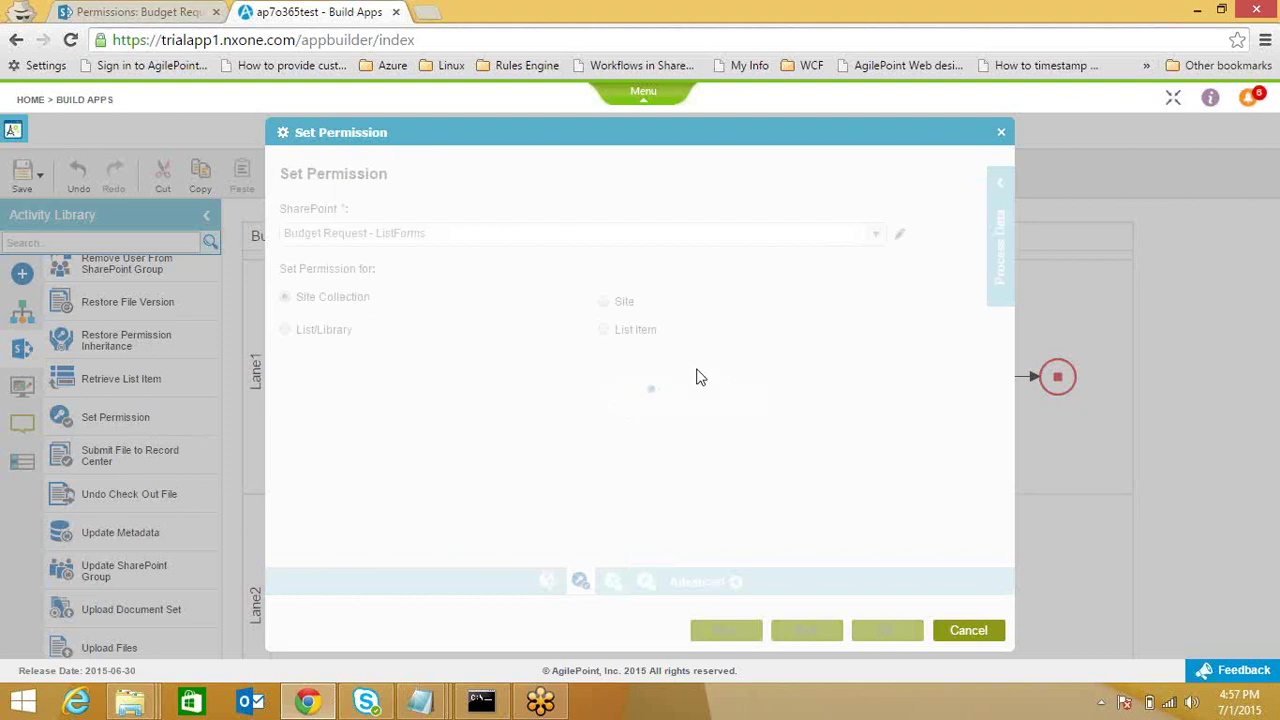
# - Set the permission target to a list item in site / and the Budget Request list
pyautogui.click(604, 331)
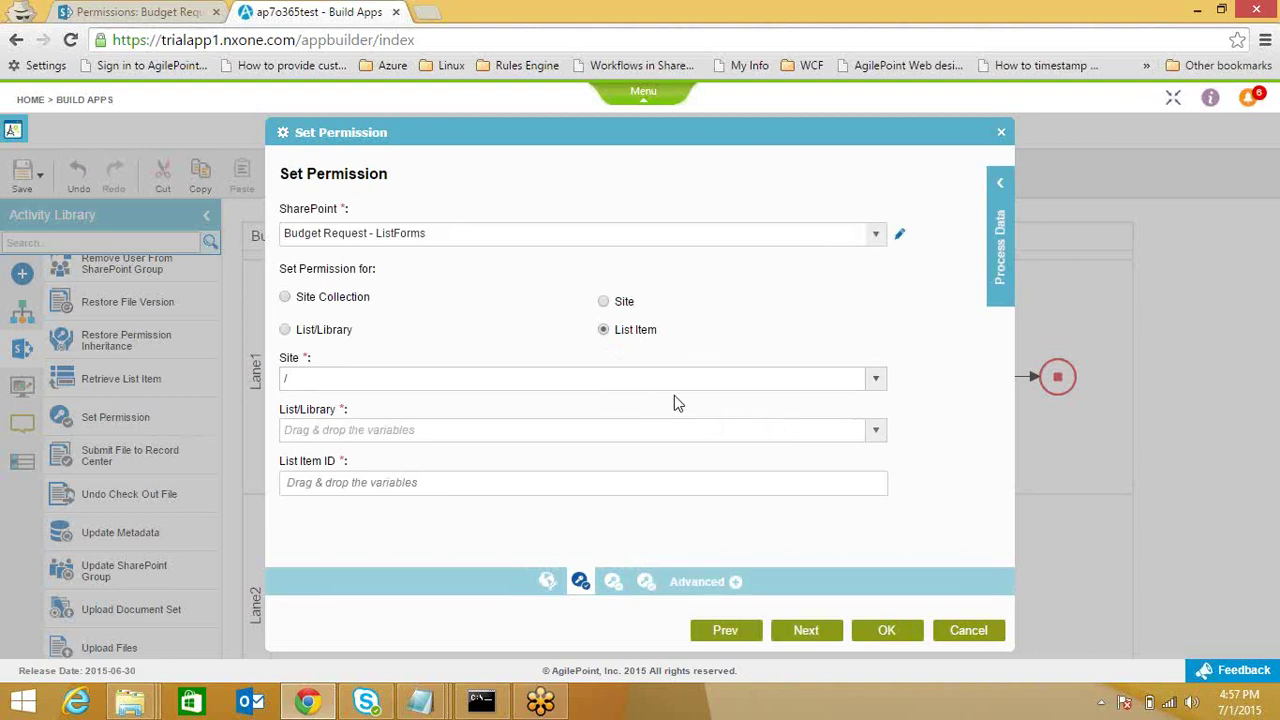
pyautogui.click(876, 383)
pyautogui.click(876, 381)
pyautogui.click(875, 430)
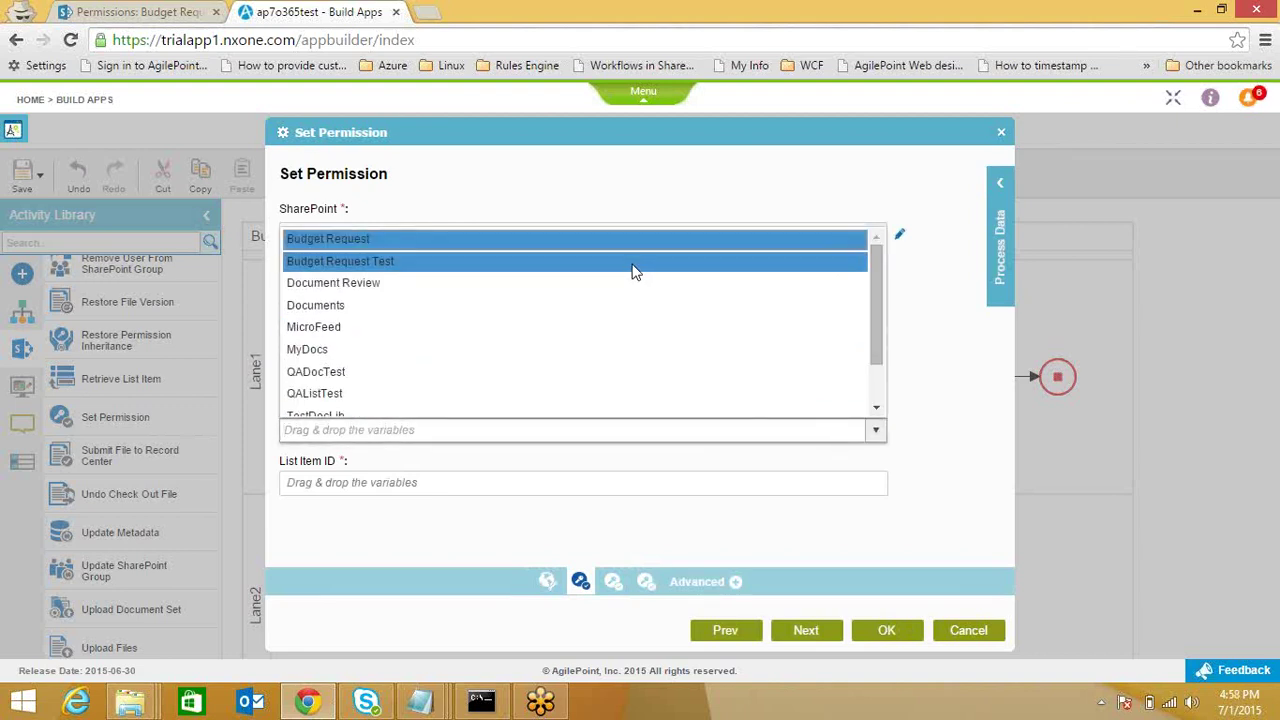
pyautogui.click(639, 250)
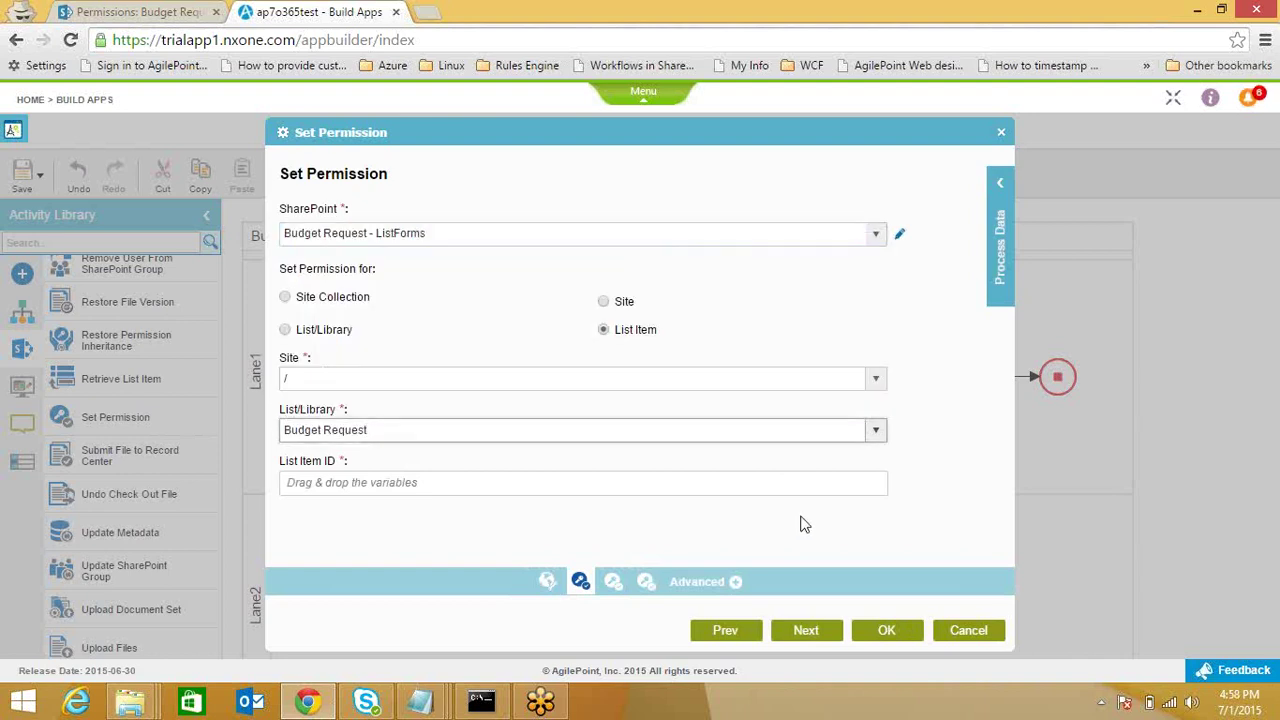
# - Map the ListItemID system data variable to the List Item ID and continue to the user/group configuration
pyautogui.click(1000, 183)
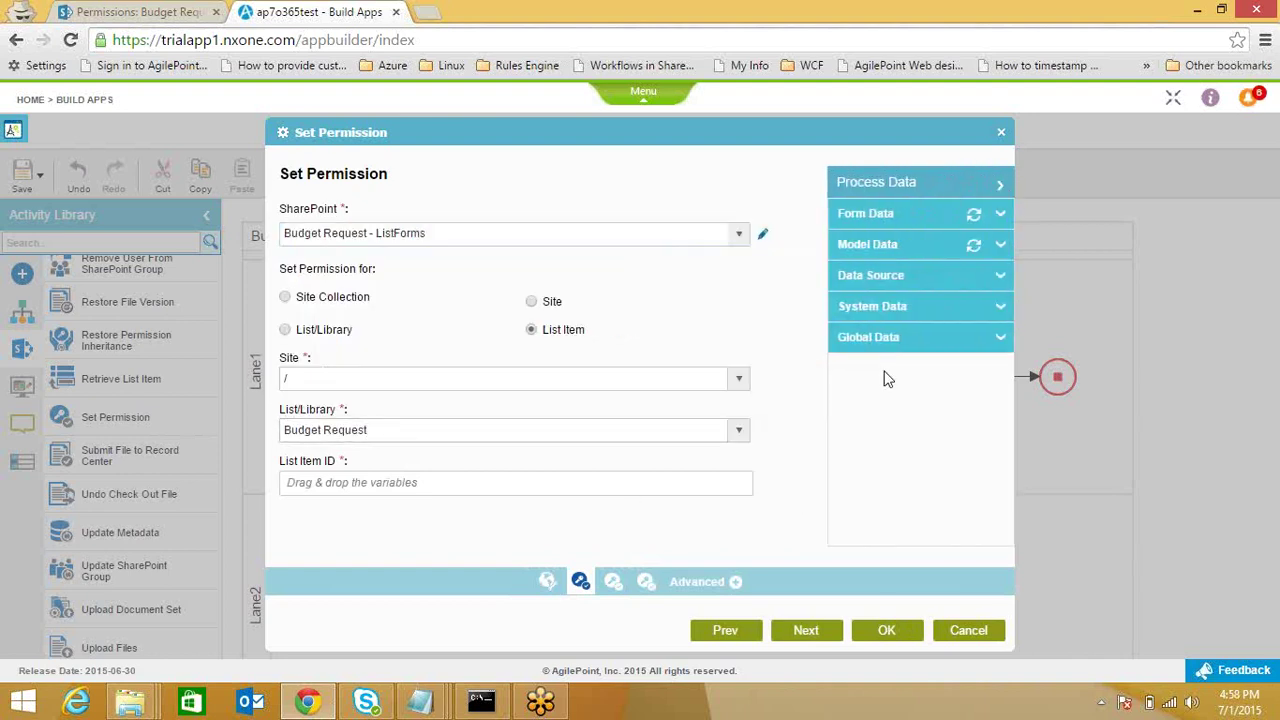
pyautogui.click(885, 308)
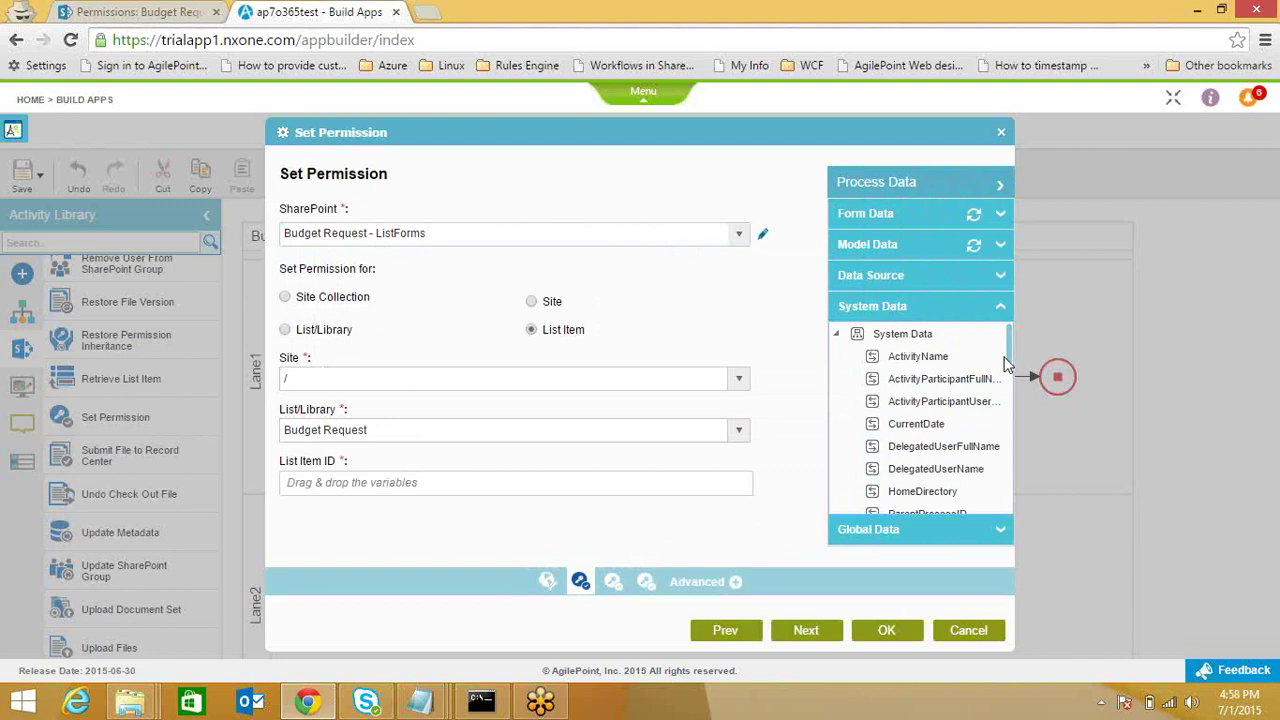
pyautogui.moveTo(1009, 354); pyautogui.dragTo(628, 487)
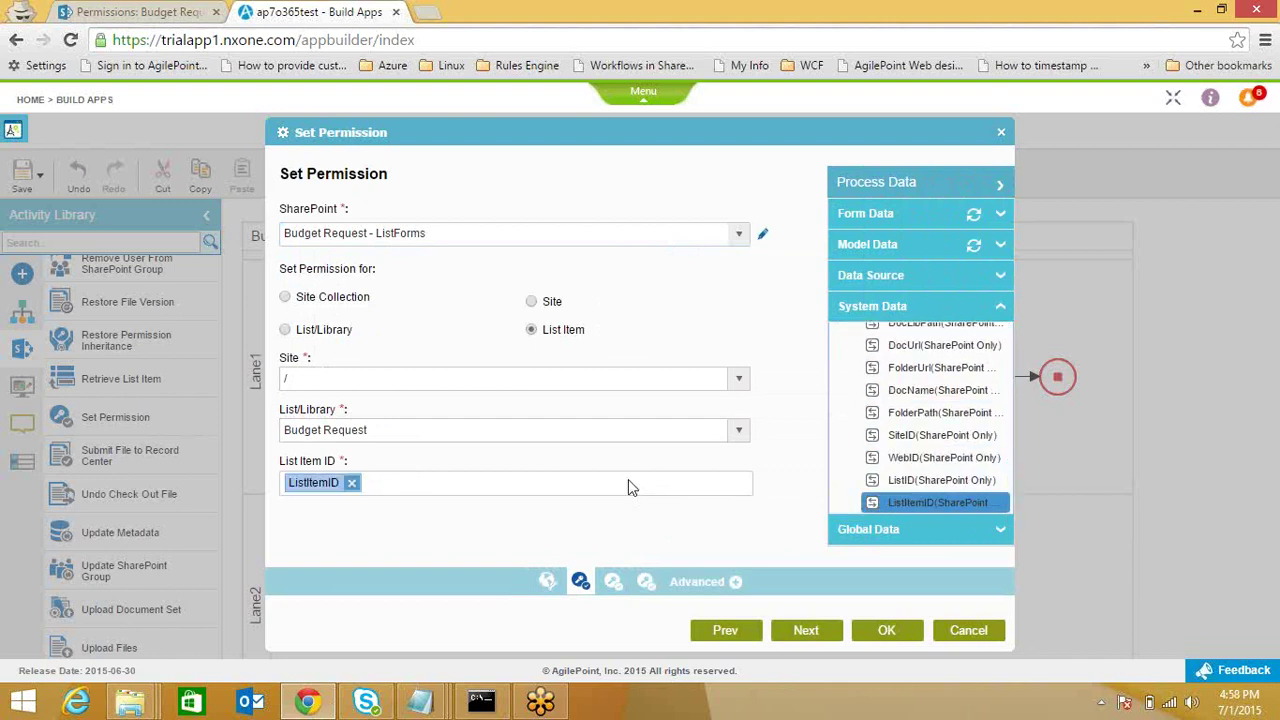
pyautogui.click(804, 631)
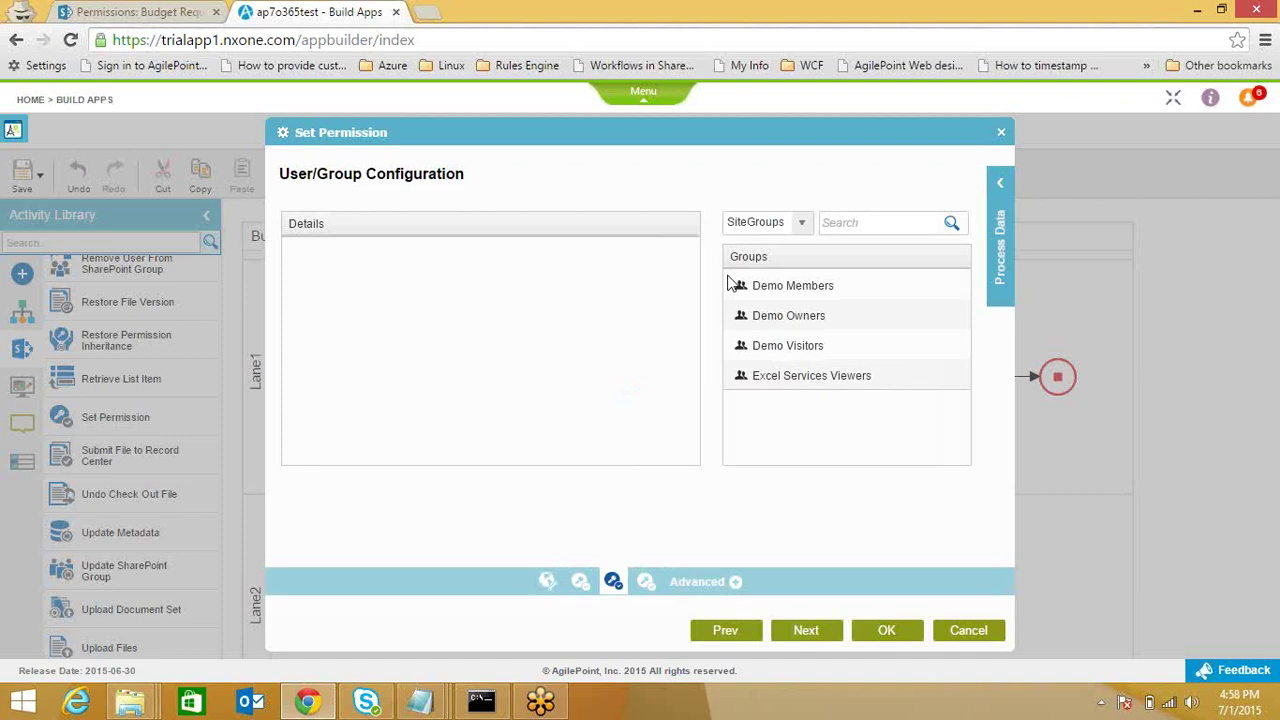
pyautogui.click(999, 190)
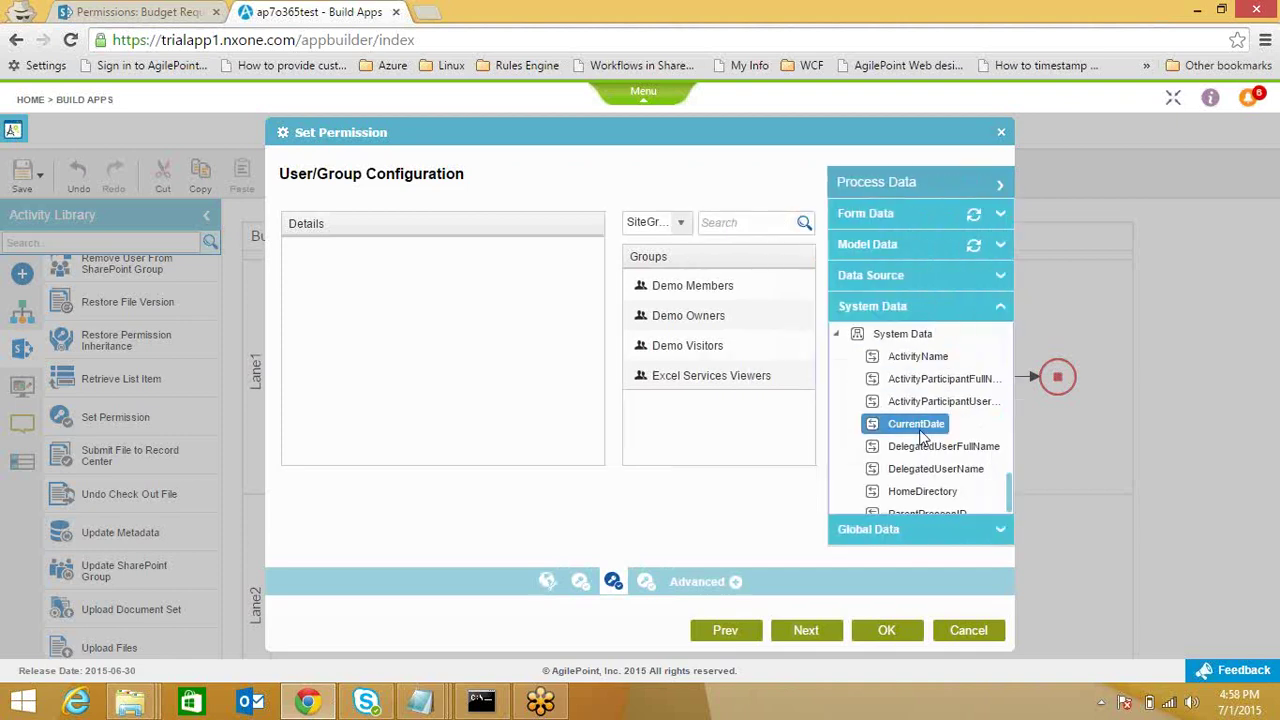
pyautogui.click(934, 282)
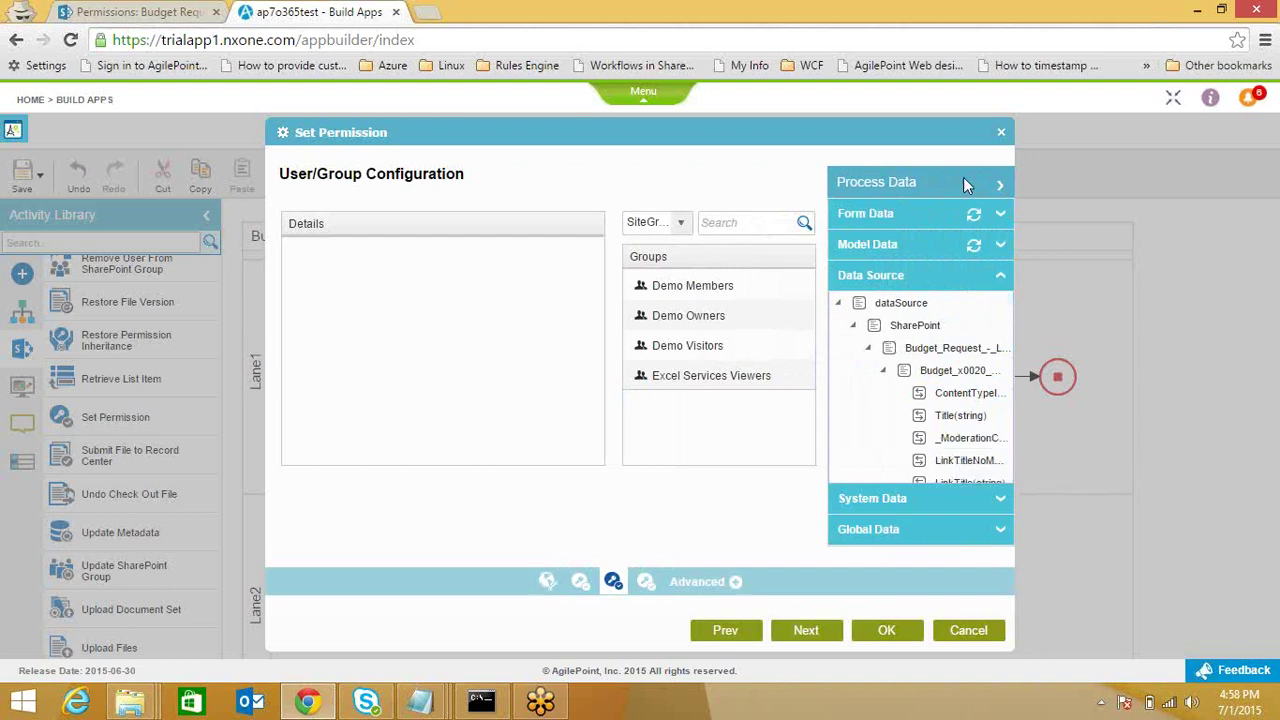
pyautogui.click(1000, 186)
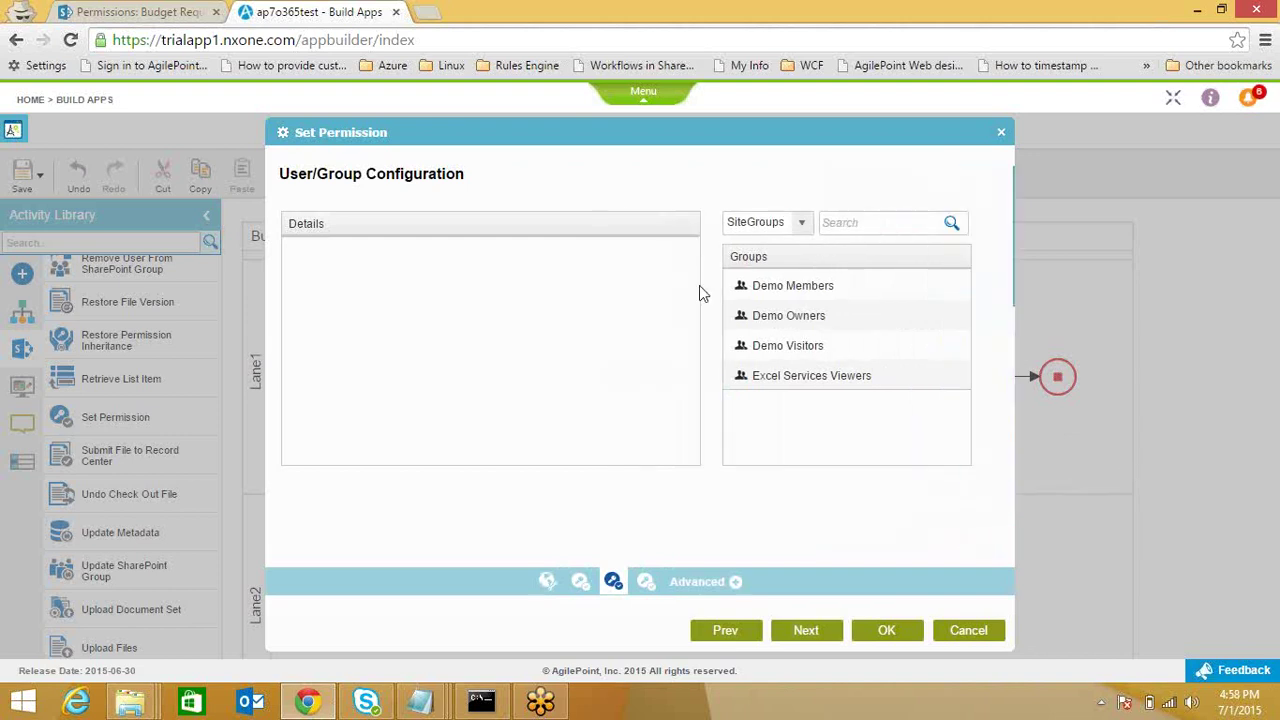
# - Add the site user Manager to the permission details and continue to the permission levels
pyautogui.click(804, 223)
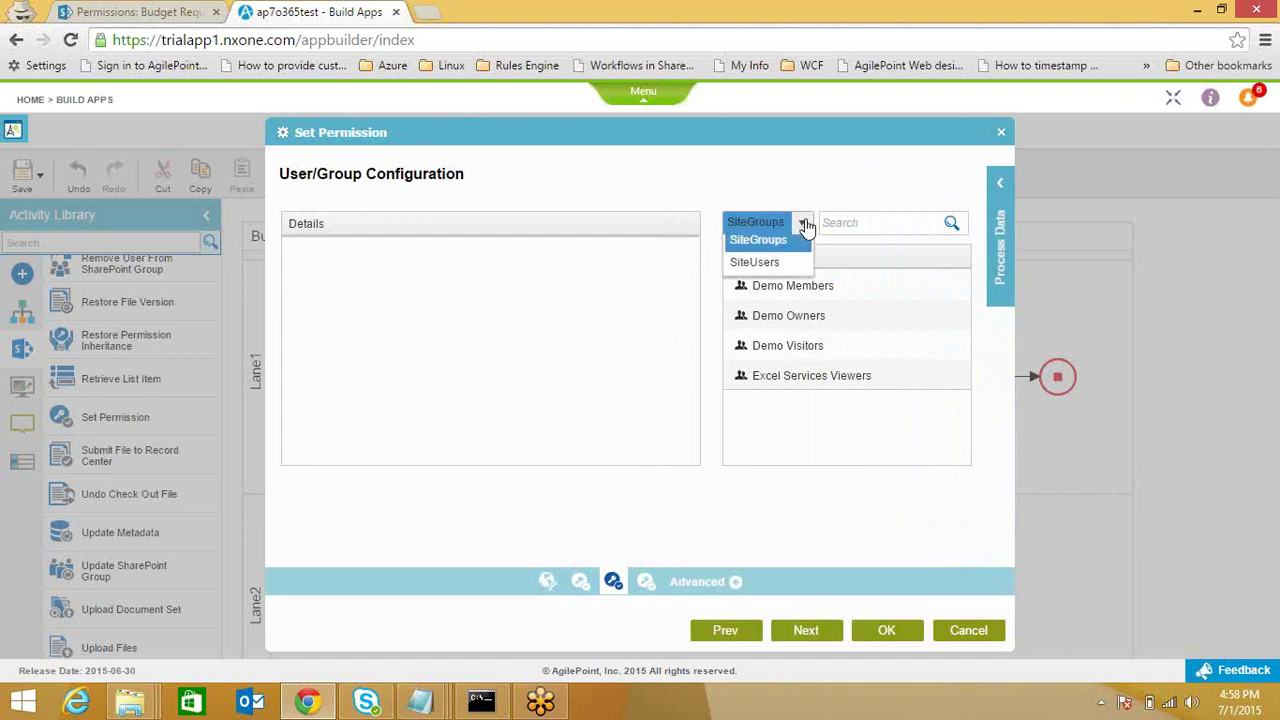
pyautogui.click(768, 270)
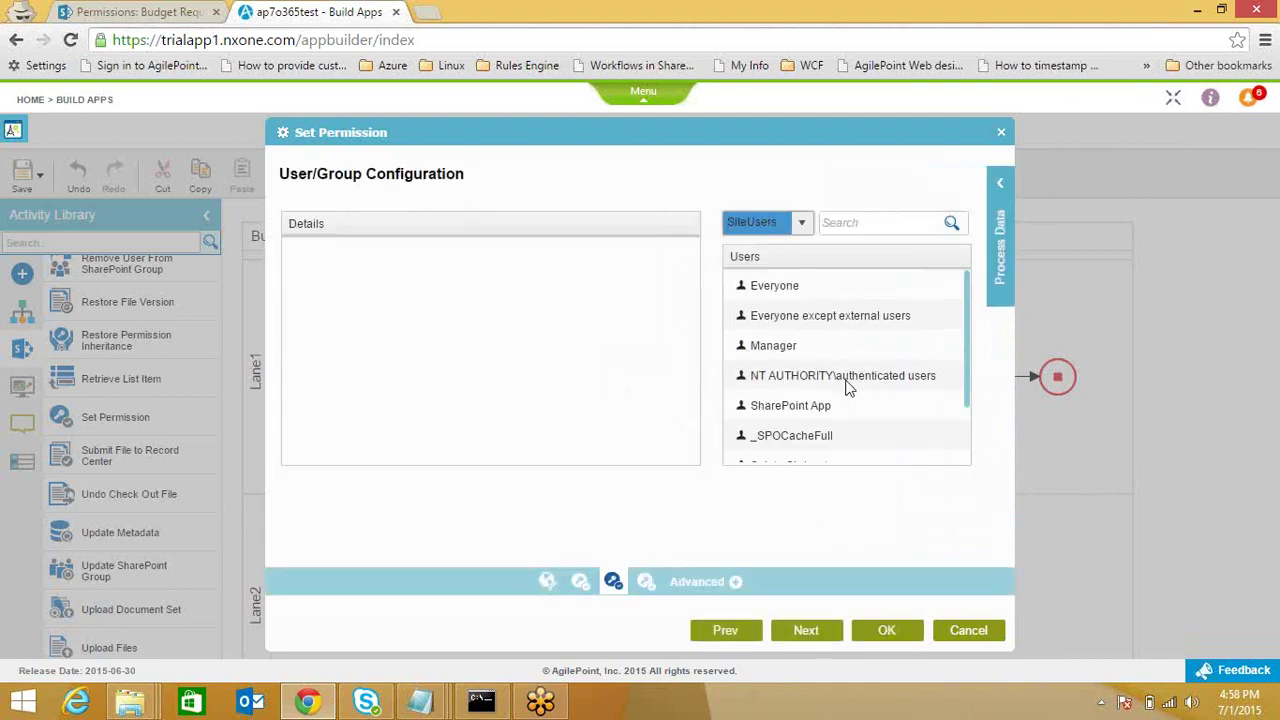
pyautogui.moveTo(798, 356); pyautogui.dragTo(514, 339)
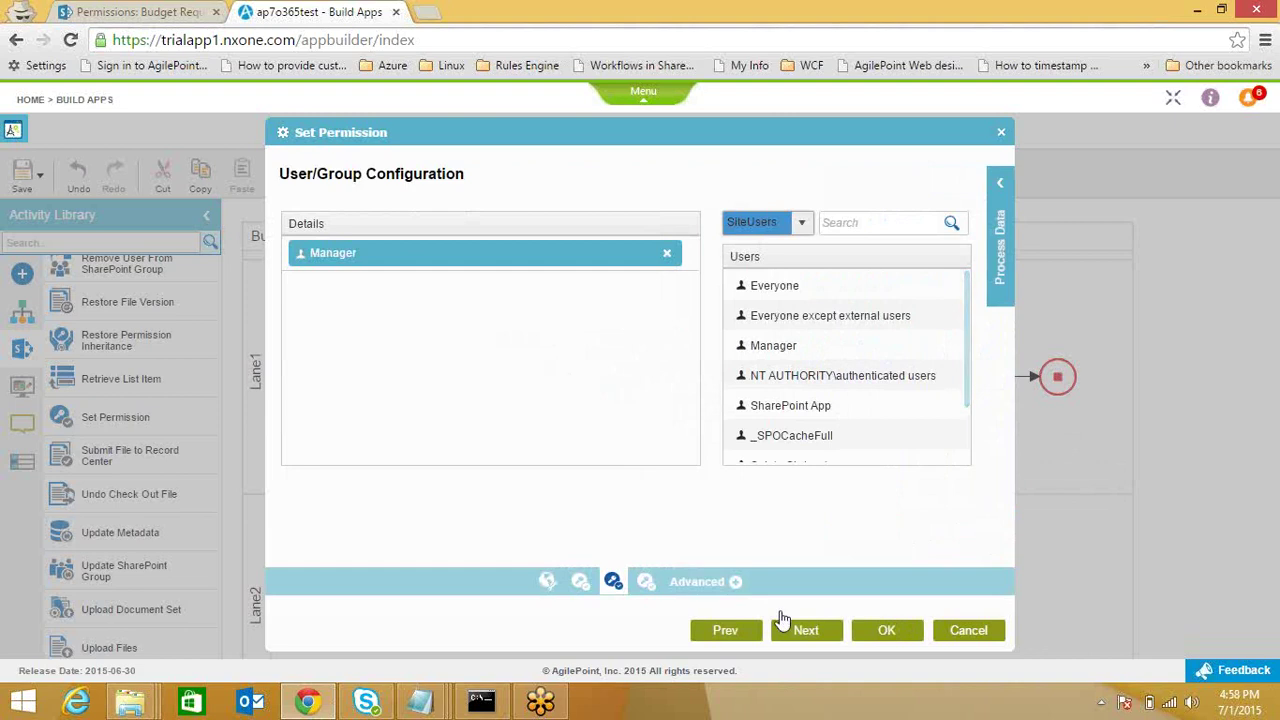
pyautogui.click(805, 632)
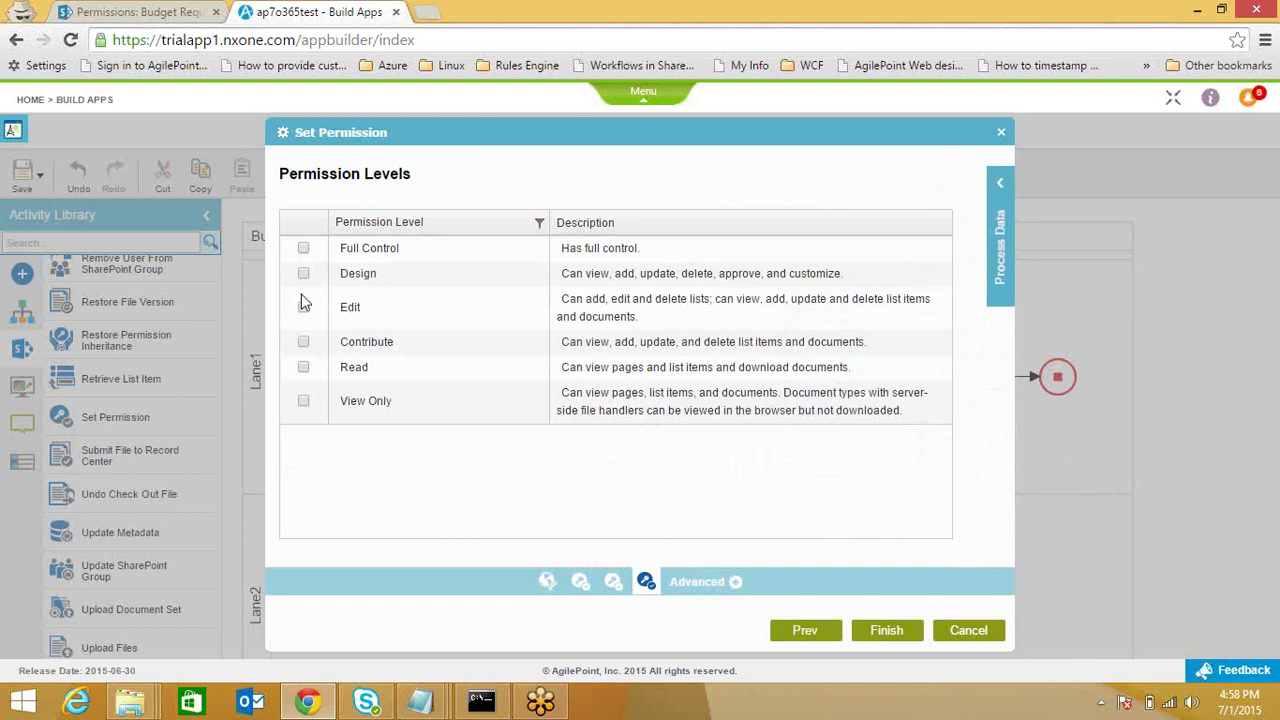
# - Select the Design and Edit permission levels and finish the Set Permission activity
pyautogui.click(304, 274)
pyautogui.click(304, 307)
pyautogui.click(889, 634)
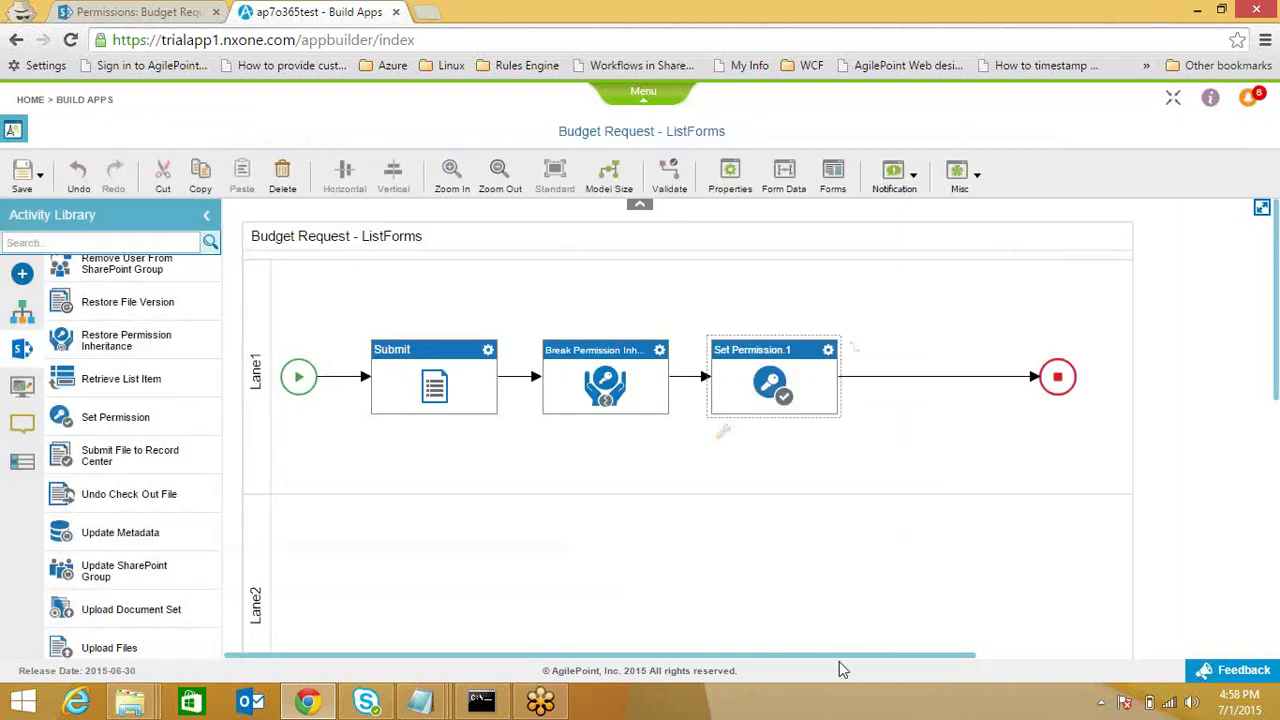
# - Widen the process lane and shift the end event outward to make room after Set Permission
pyautogui.click(1137, 405)
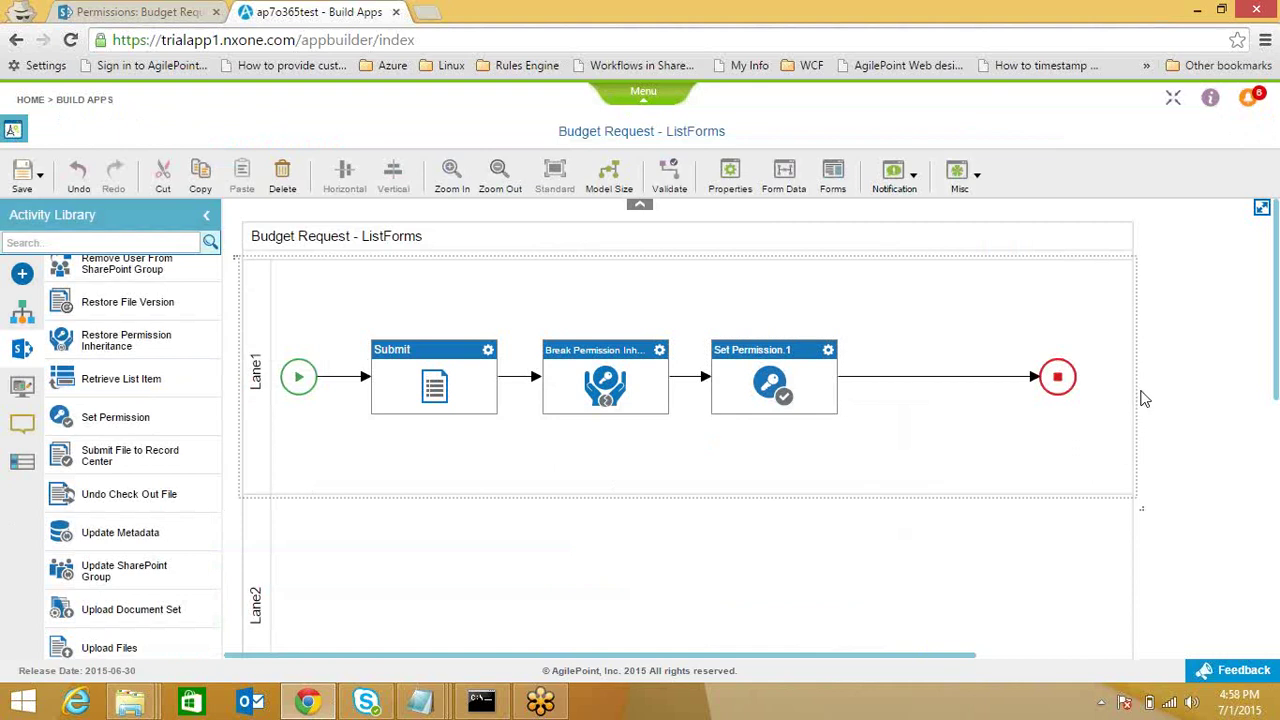
pyautogui.moveTo(1134, 374); pyautogui.dragTo(1277, 340)
pyautogui.moveTo(1070, 378); pyautogui.dragTo(1247, 376)
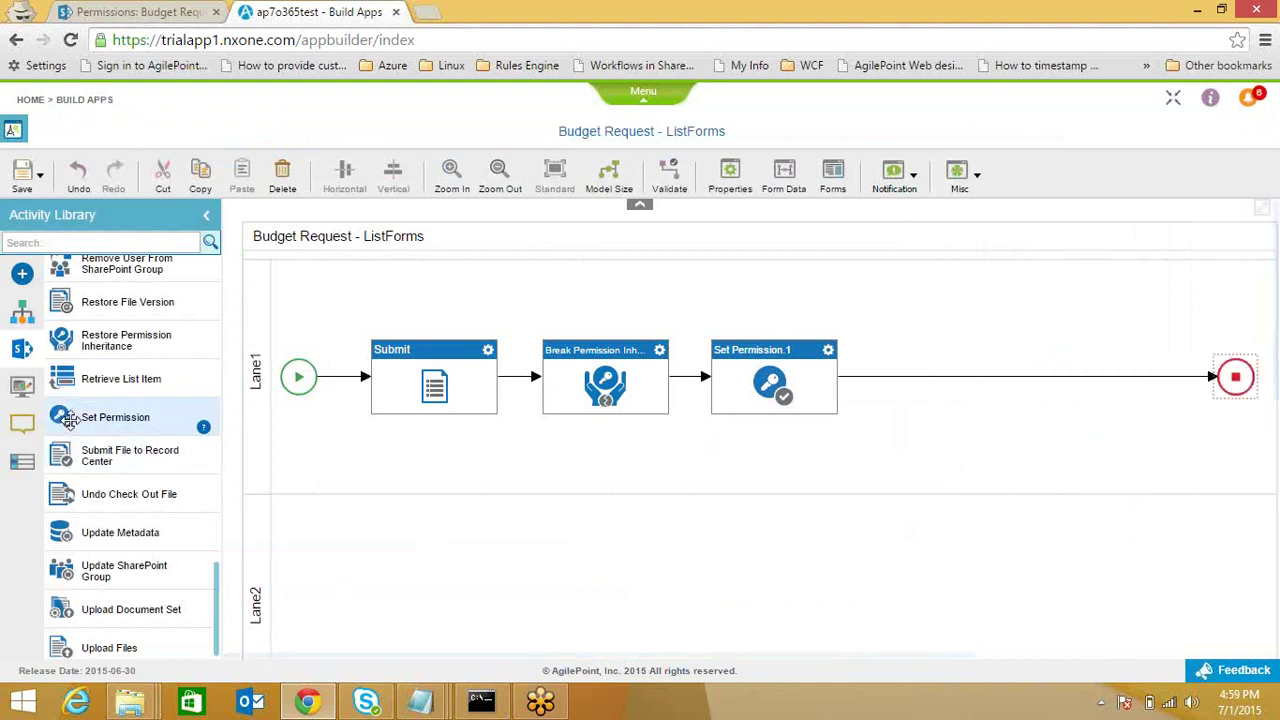
# - Add a Condition named Approval between Set Permission and the end event, with its first rule named More than 5K
pyautogui.click(22, 312)
pyautogui.moveTo(104, 362); pyautogui.dragTo(928, 382)
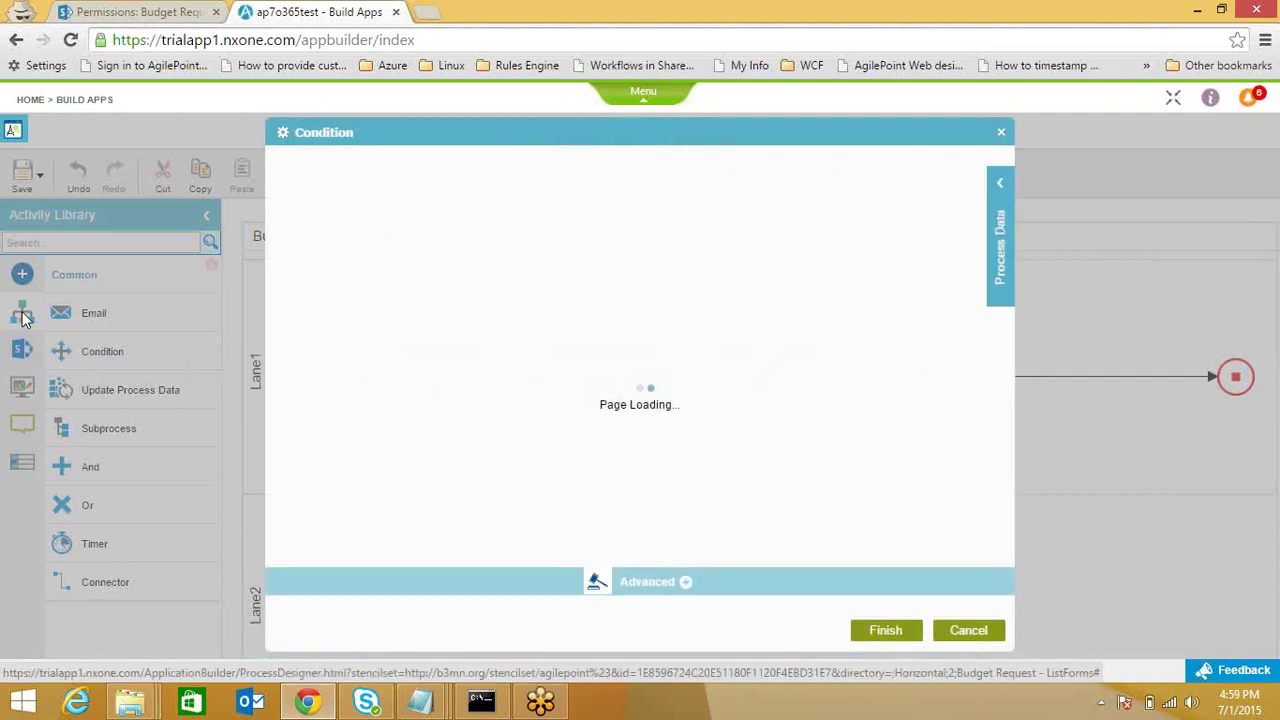
pyautogui.click(363, 244)
pyautogui.hotkey('ctrl', 'a')
pyautogui.write('Approval')
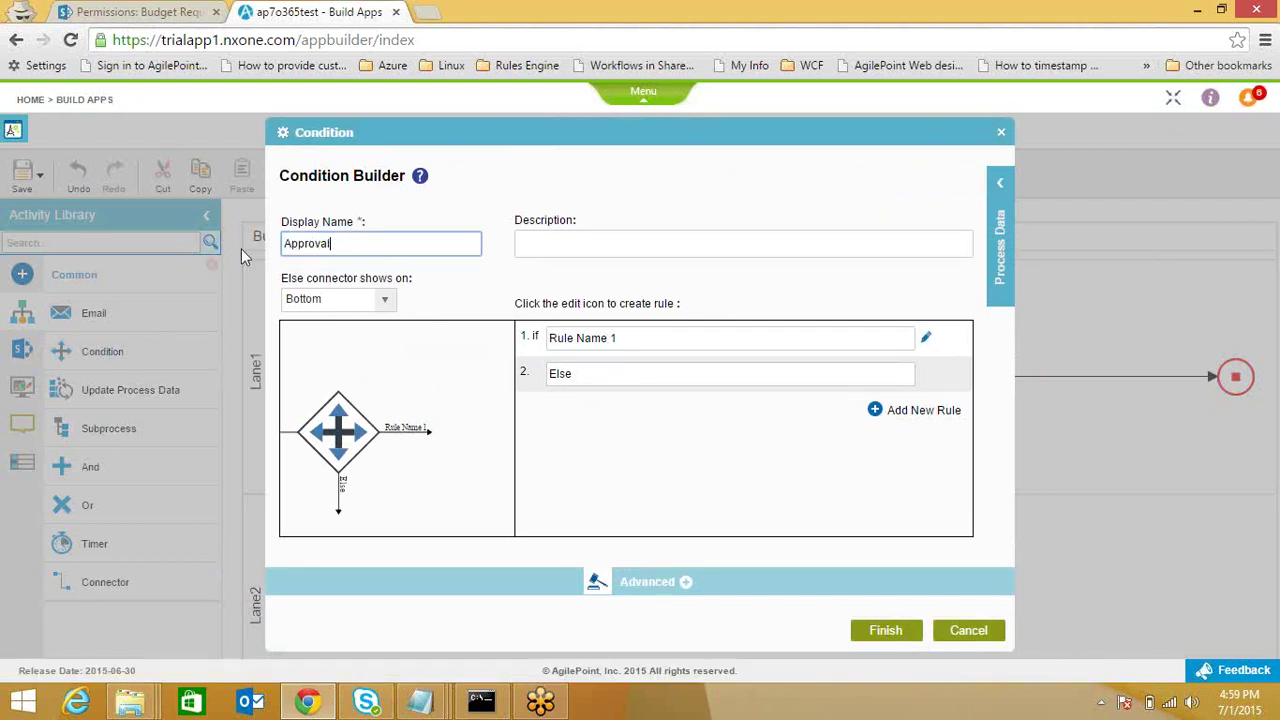
pyautogui.click(622, 338)
pyautogui.write('More than 5K')
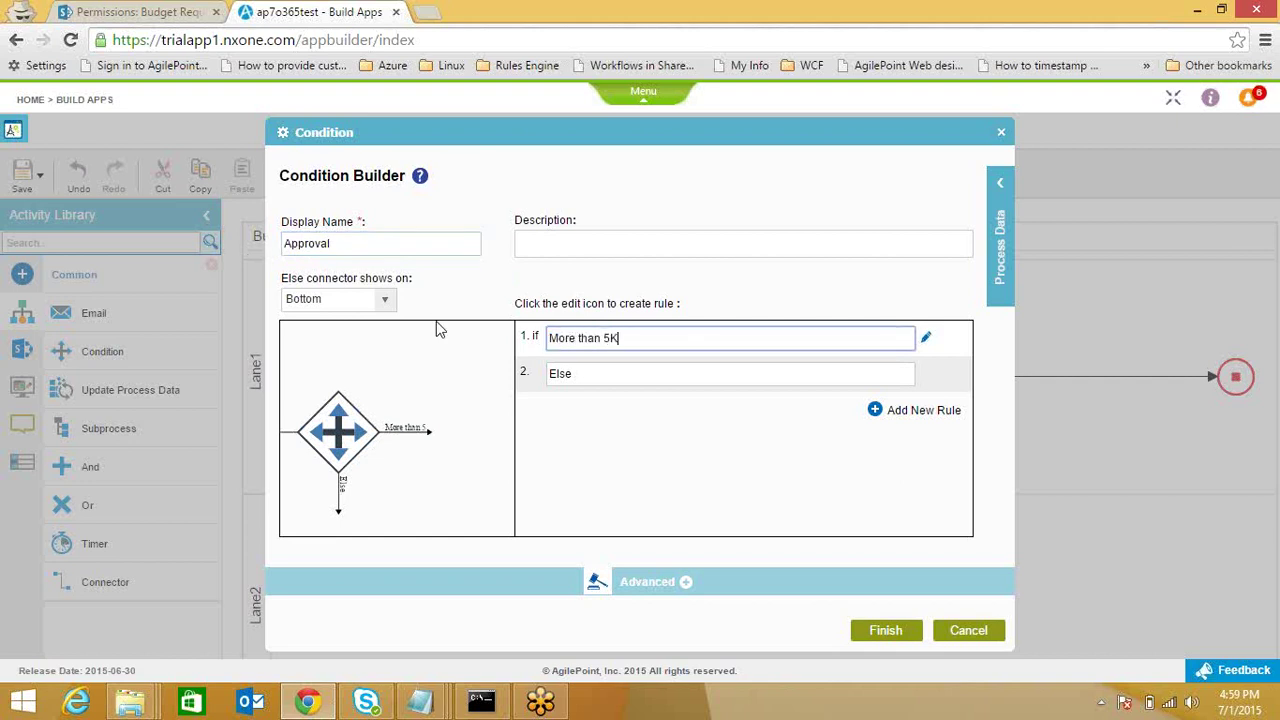
# - Use the data source field AmountRequested as the variable tested by the More than 5K rule
pyautogui.click(925, 338)
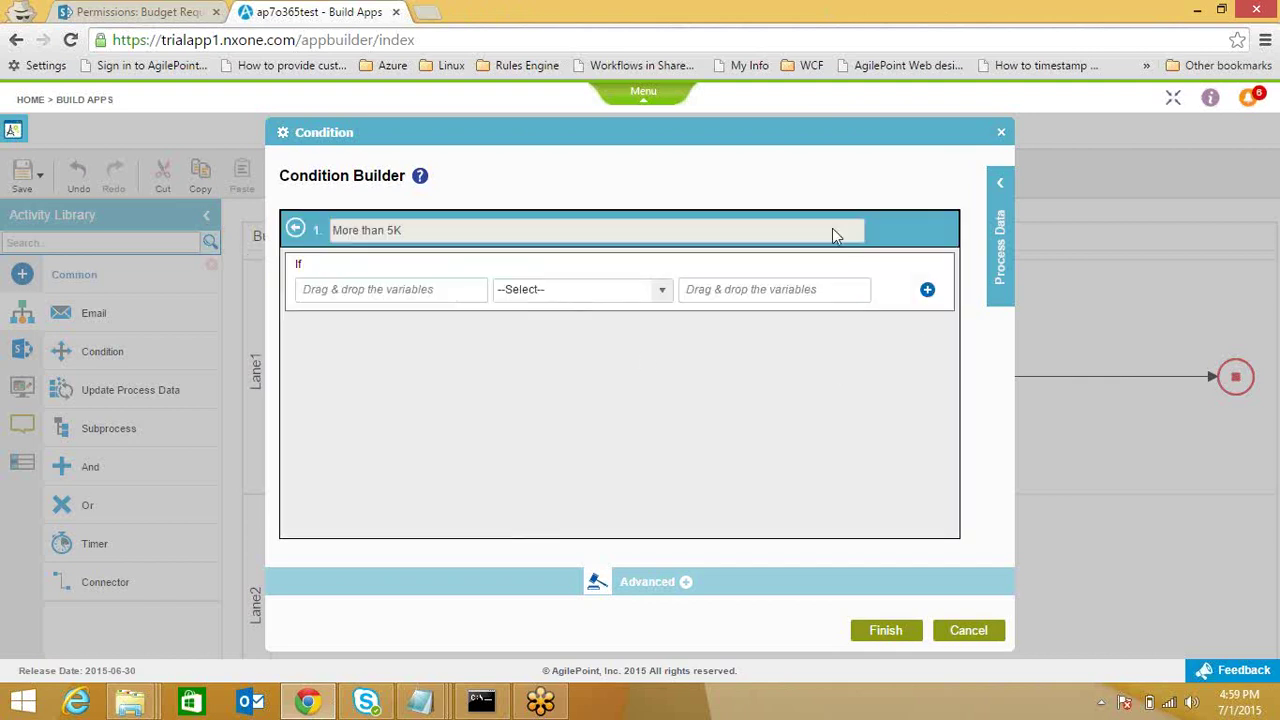
pyautogui.click(1002, 186)
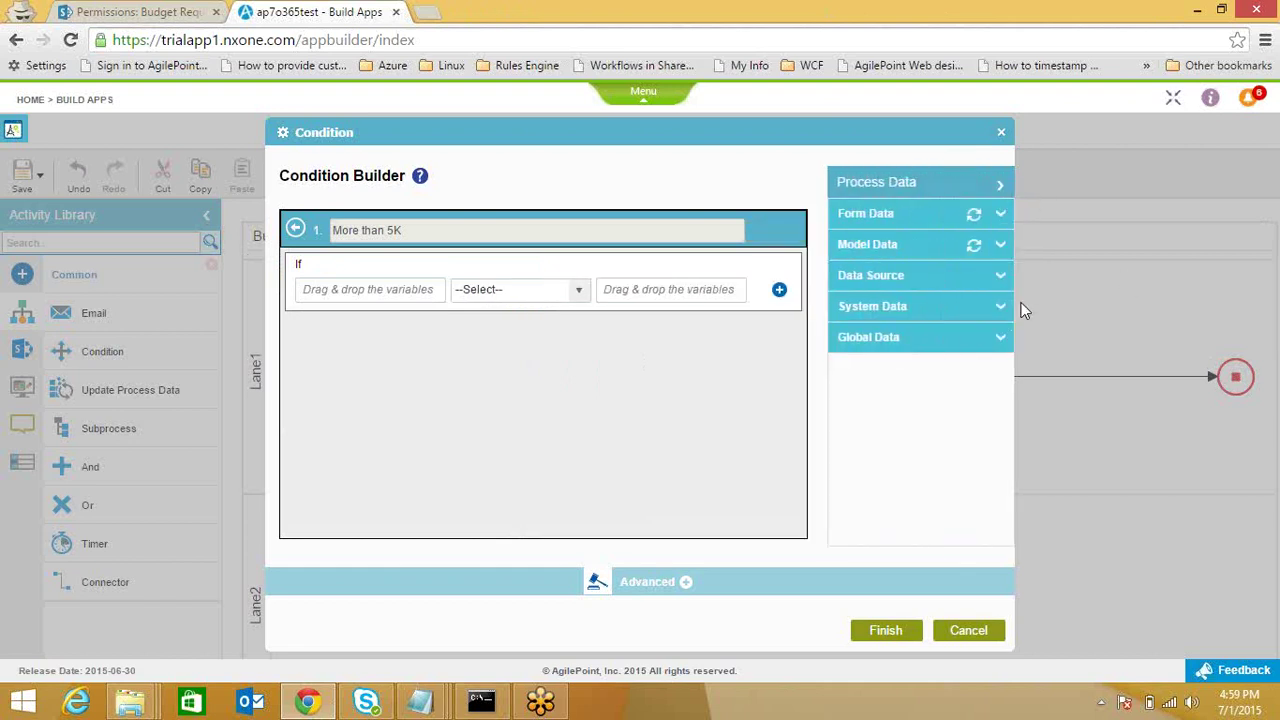
pyautogui.click(966, 284)
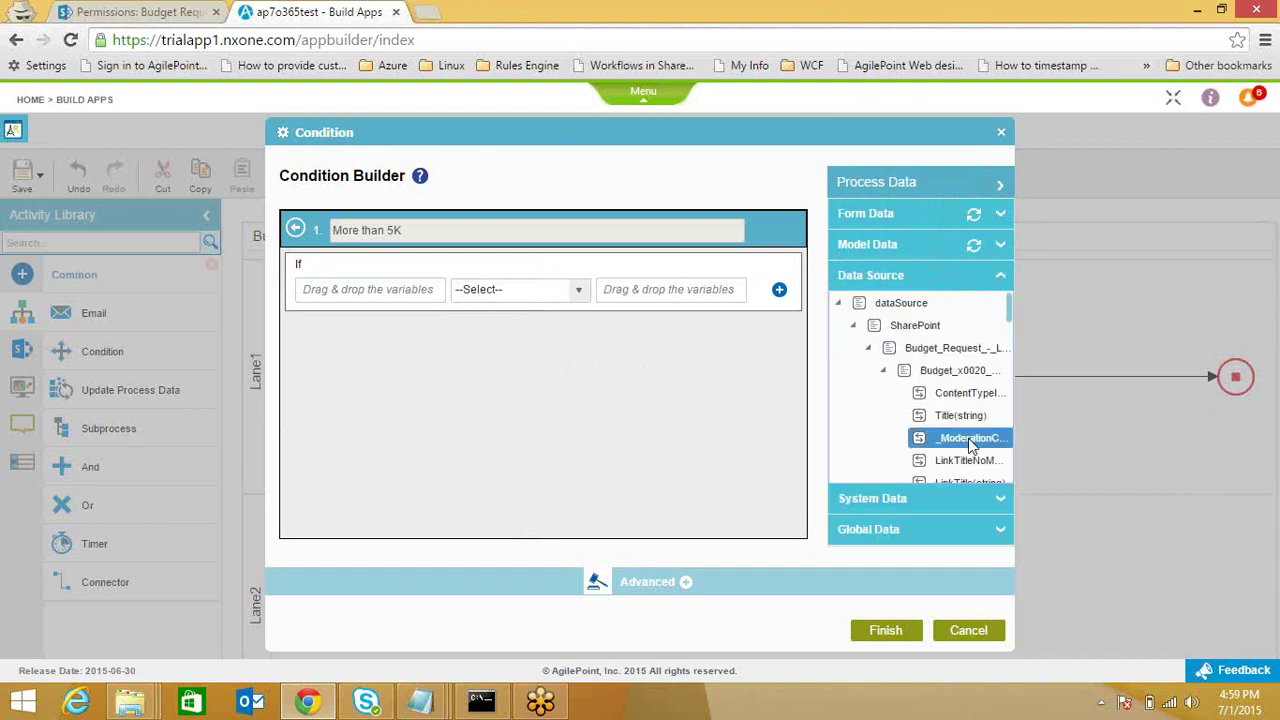
pyautogui.moveTo(1010, 314); pyautogui.dragTo(1011, 329)
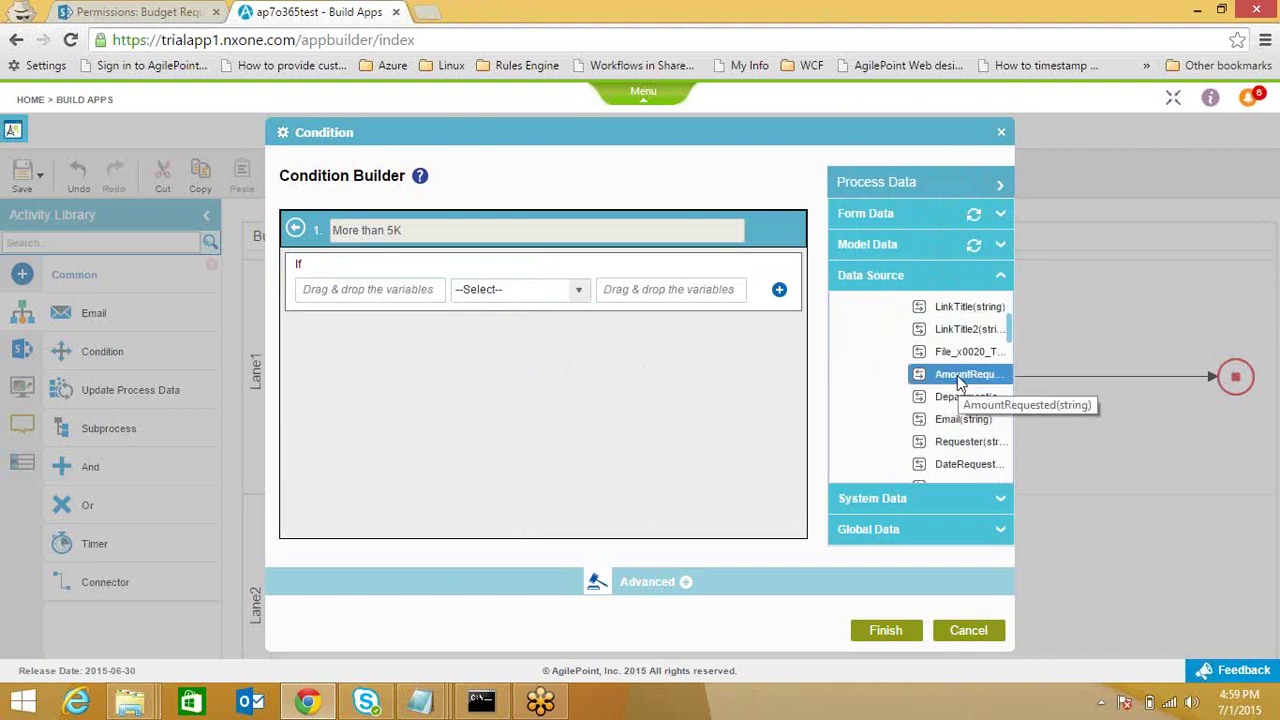
pyautogui.moveTo(960, 383); pyautogui.dragTo(388, 289)
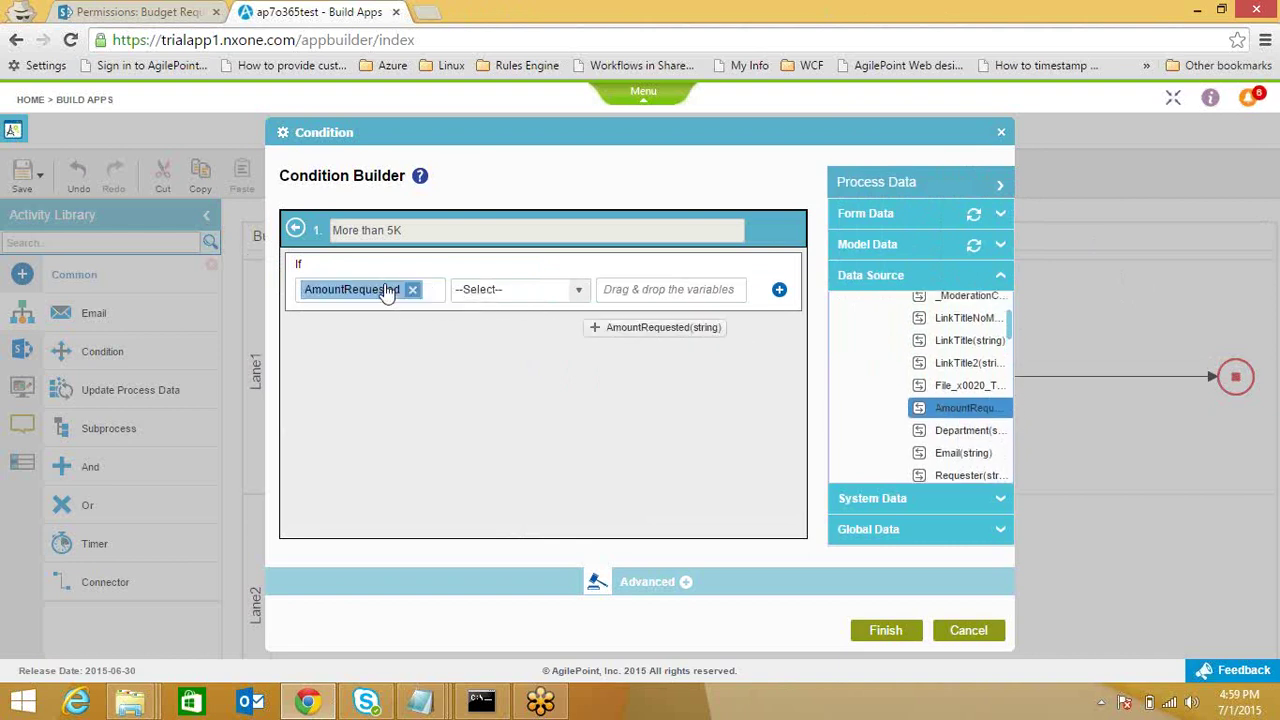
# - Complete the rule with the number operator >= and the value 5000, and finish the condition
pyautogui.click(577, 292)
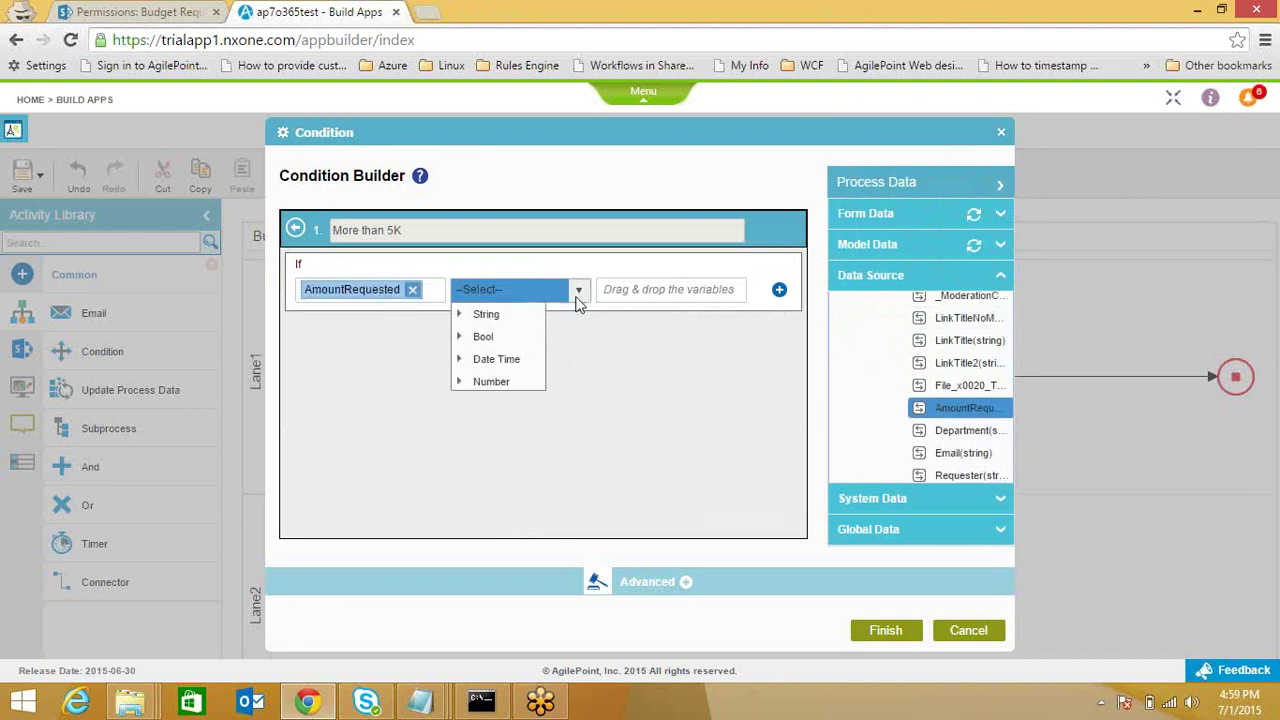
pyautogui.click(460, 387)
pyautogui.click(491, 449)
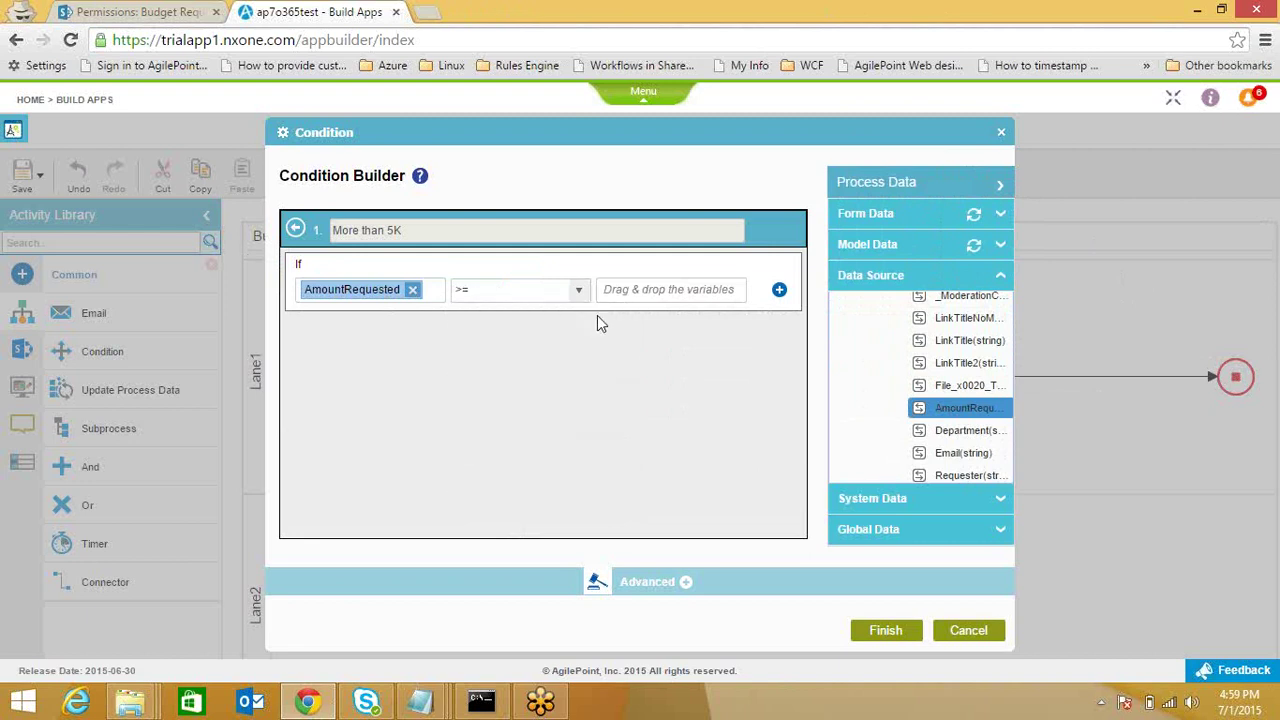
pyautogui.click(633, 290)
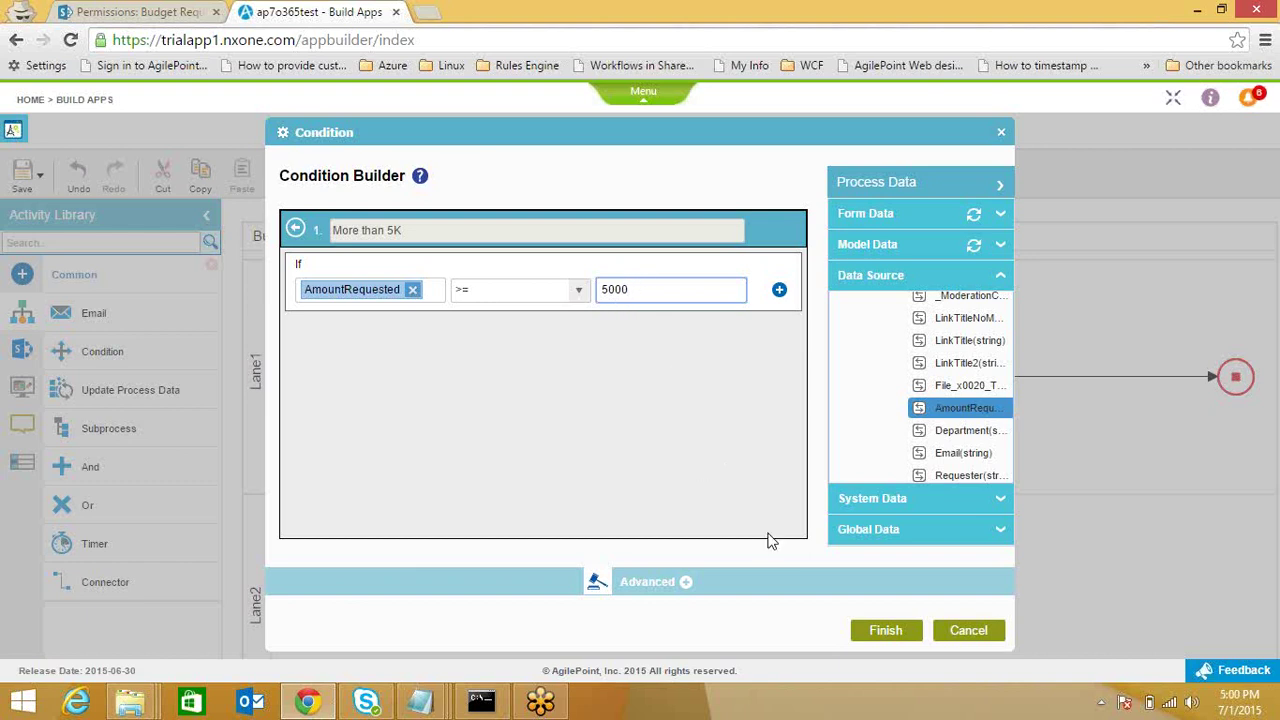
pyautogui.click(885, 632)
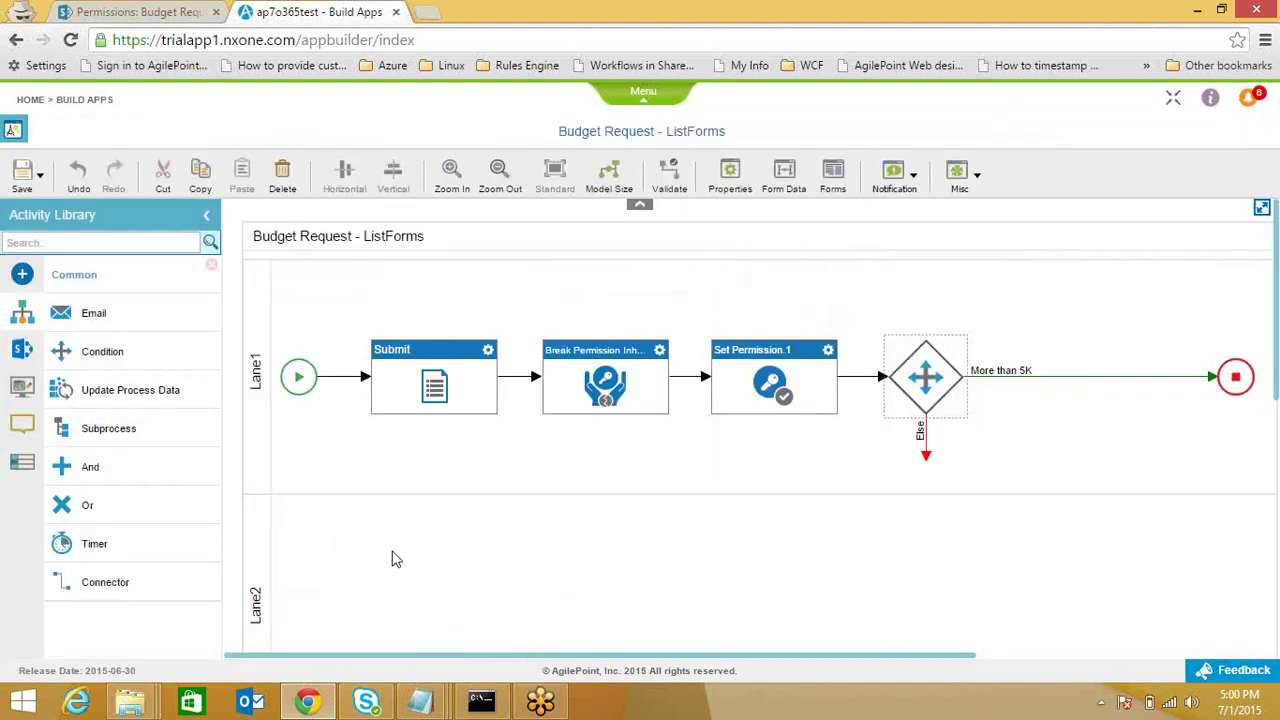
# - Add a Standard List Form on the More than 5K branch, using the Budget Request - ListForms token, site / and the Budget Request list
pyautogui.click(24, 352)
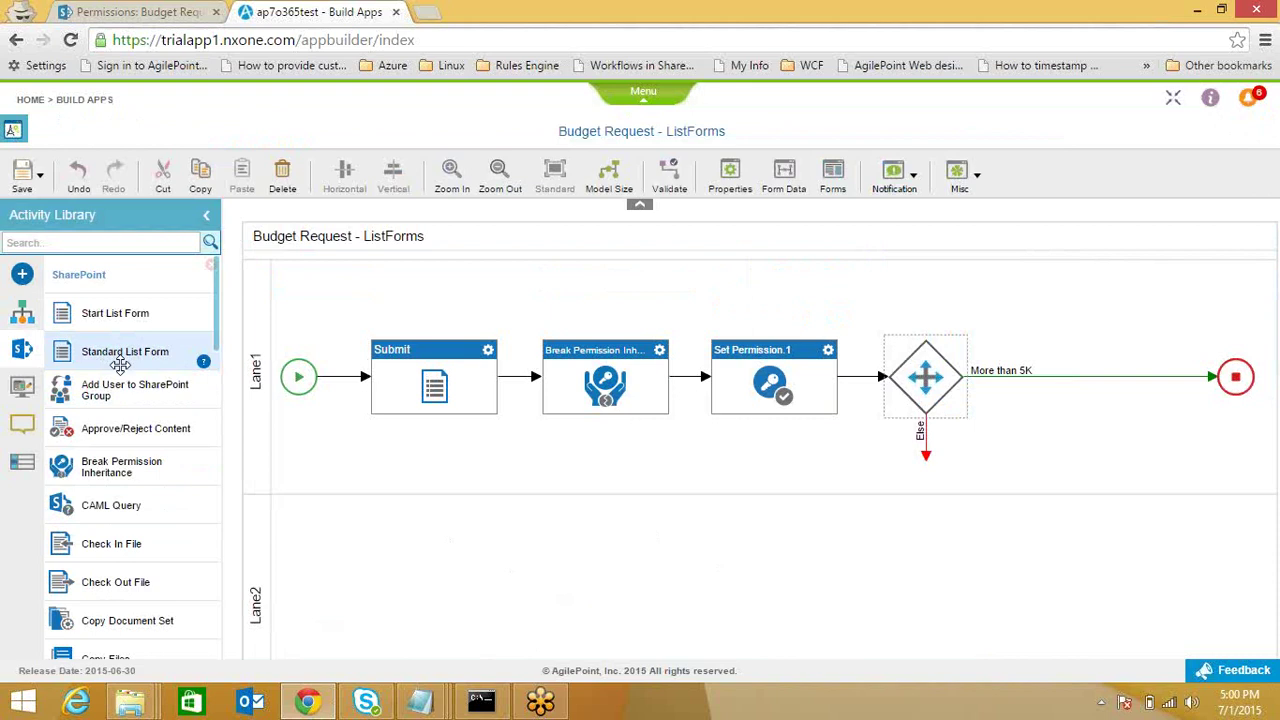
pyautogui.moveTo(98, 356); pyautogui.dragTo(1118, 380)
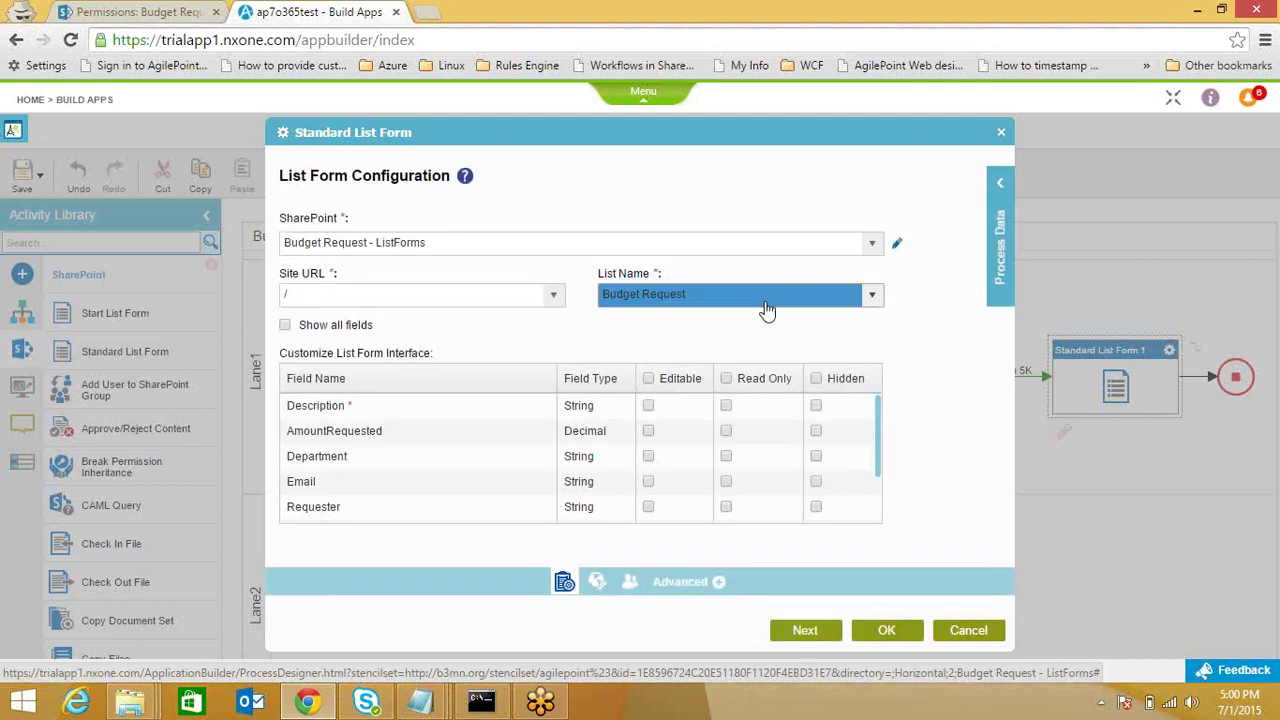
# - Set the form's fields to read only, except CFO Approval as editable and Manager Approval as hidden
pyautogui.click(727, 379)
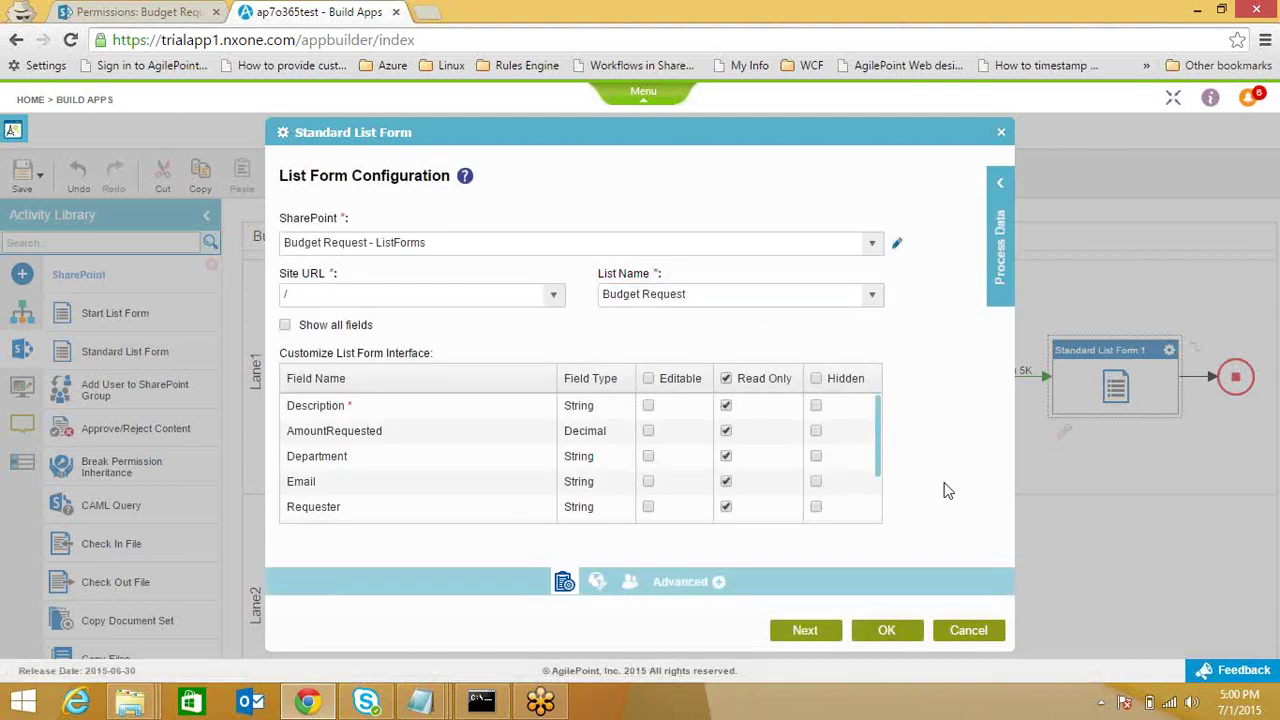
pyautogui.moveTo(877, 457); pyautogui.dragTo(885, 515)
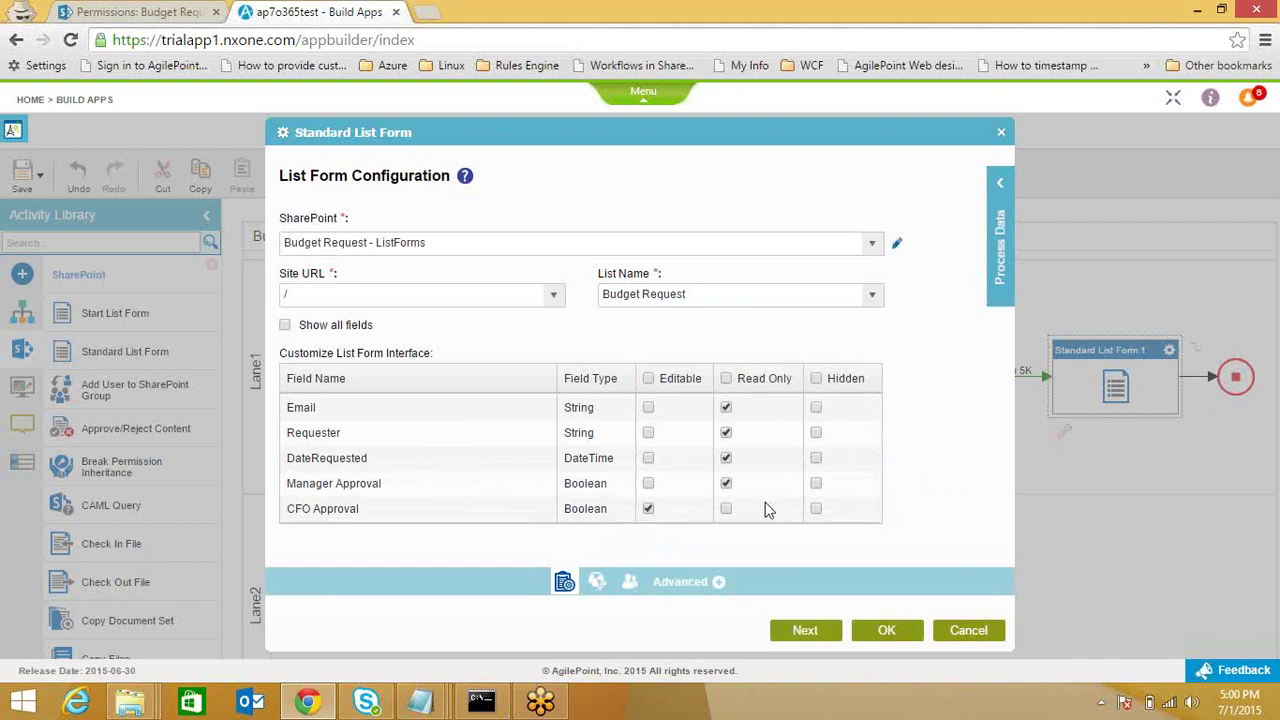
pyautogui.click(816, 486)
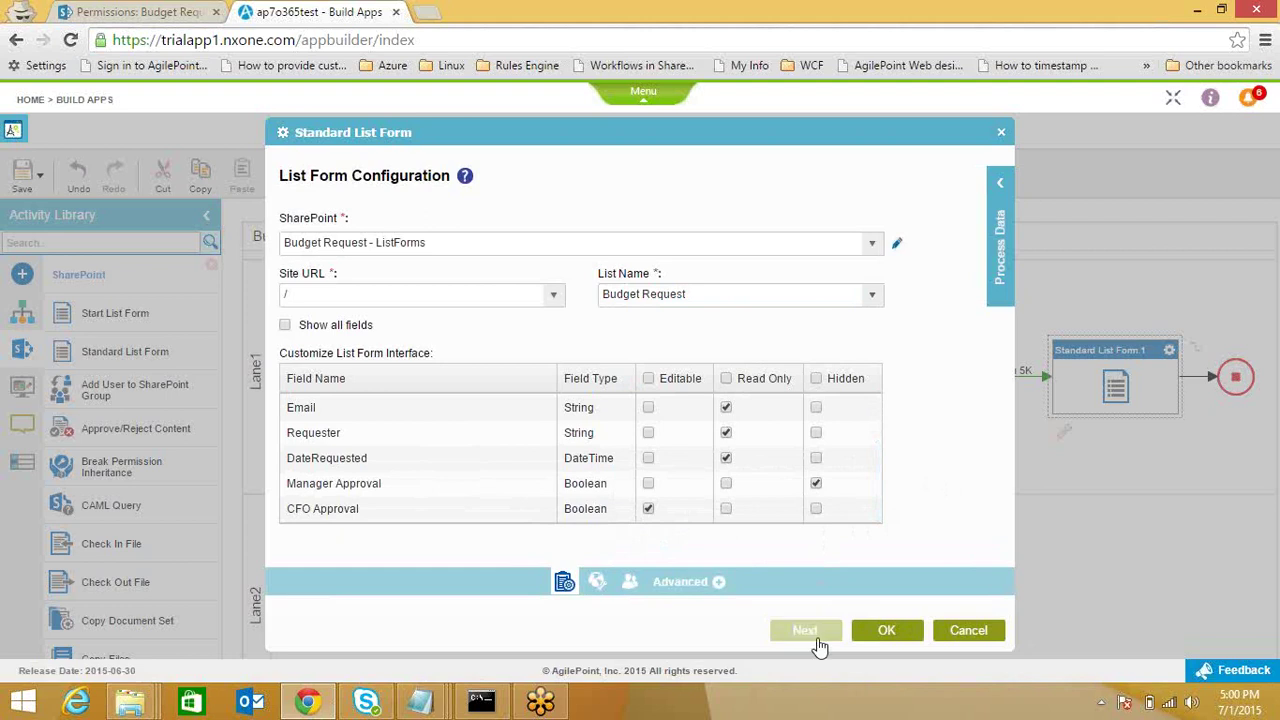
pyautogui.click(818, 636)
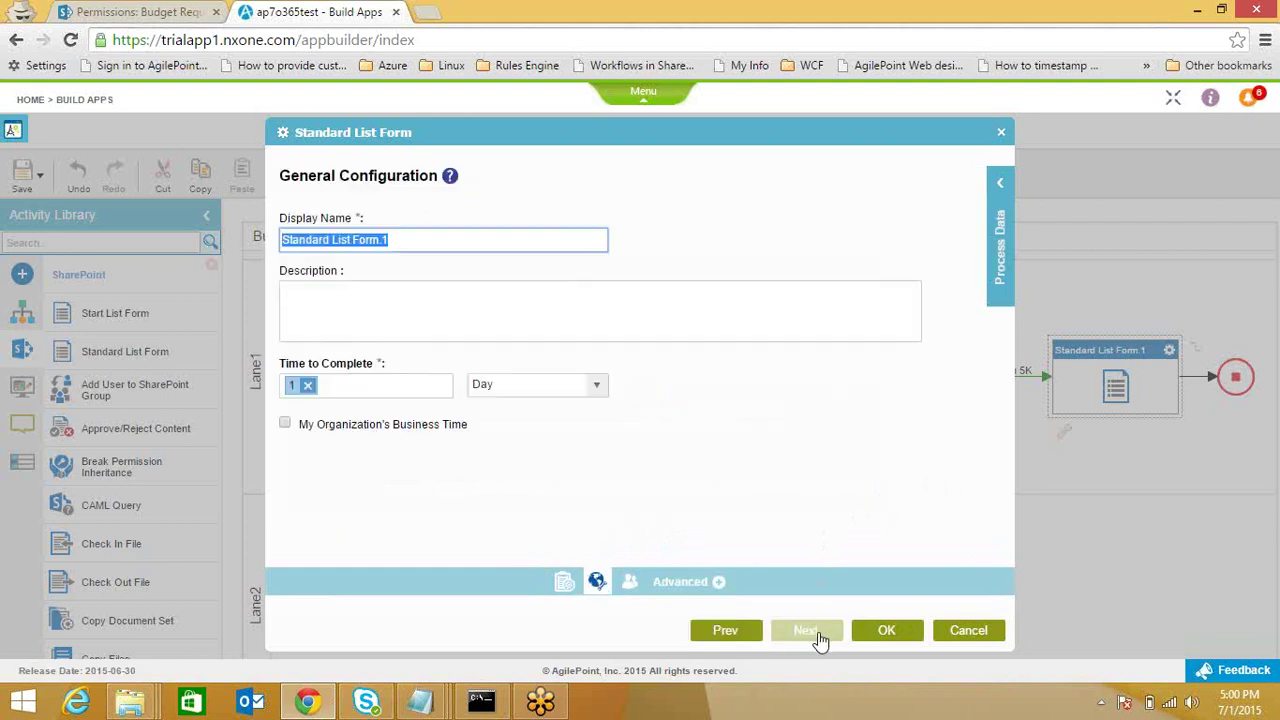
# - Set the list form's display name to CFO Approval and continue to the participants
pyautogui.write('CFO Approval')
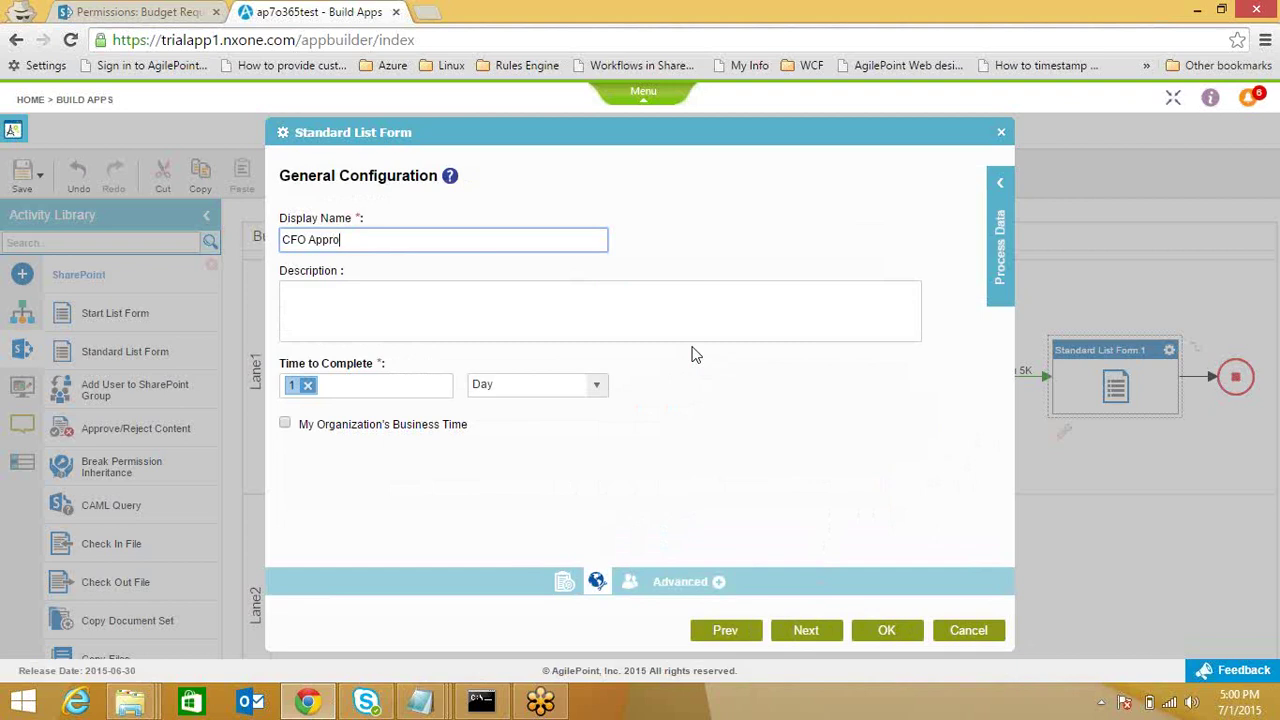
pyautogui.click(806, 634)
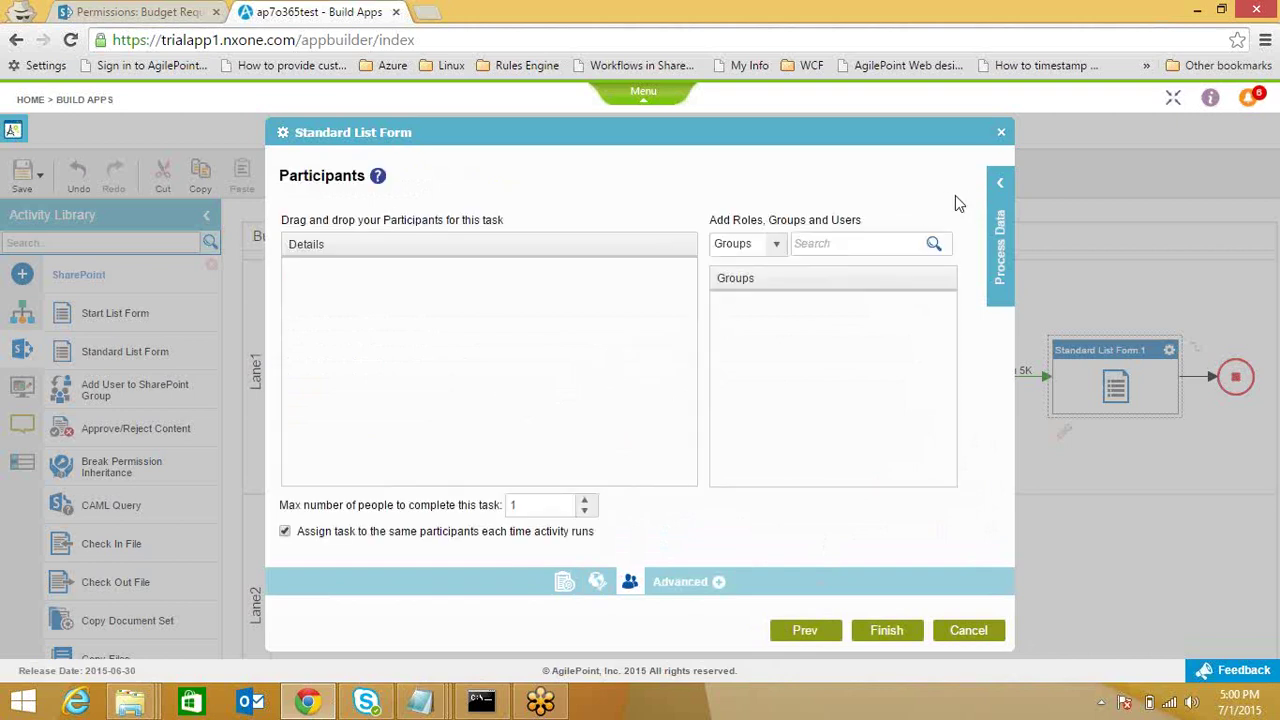
# - Assign the ProcessInitiator system variable as the participant of the CFO Approval form and finish its configuration
pyautogui.click(1004, 183)
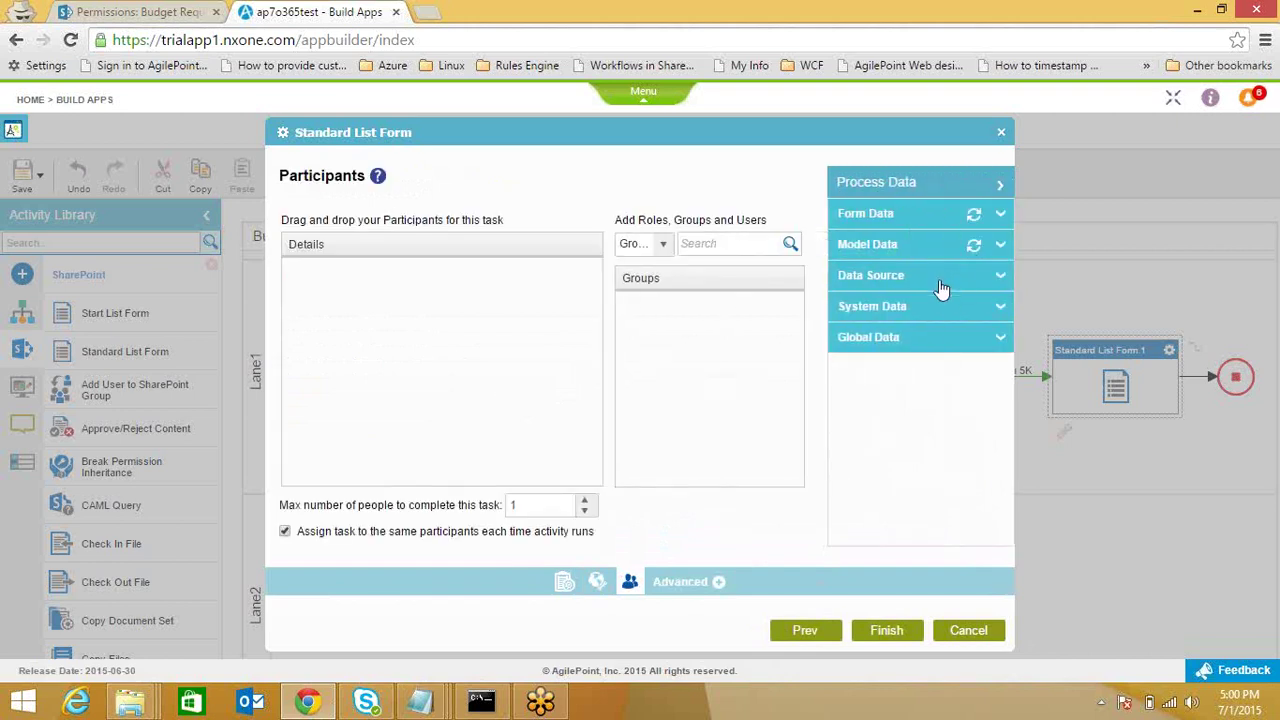
pyautogui.click(948, 307)
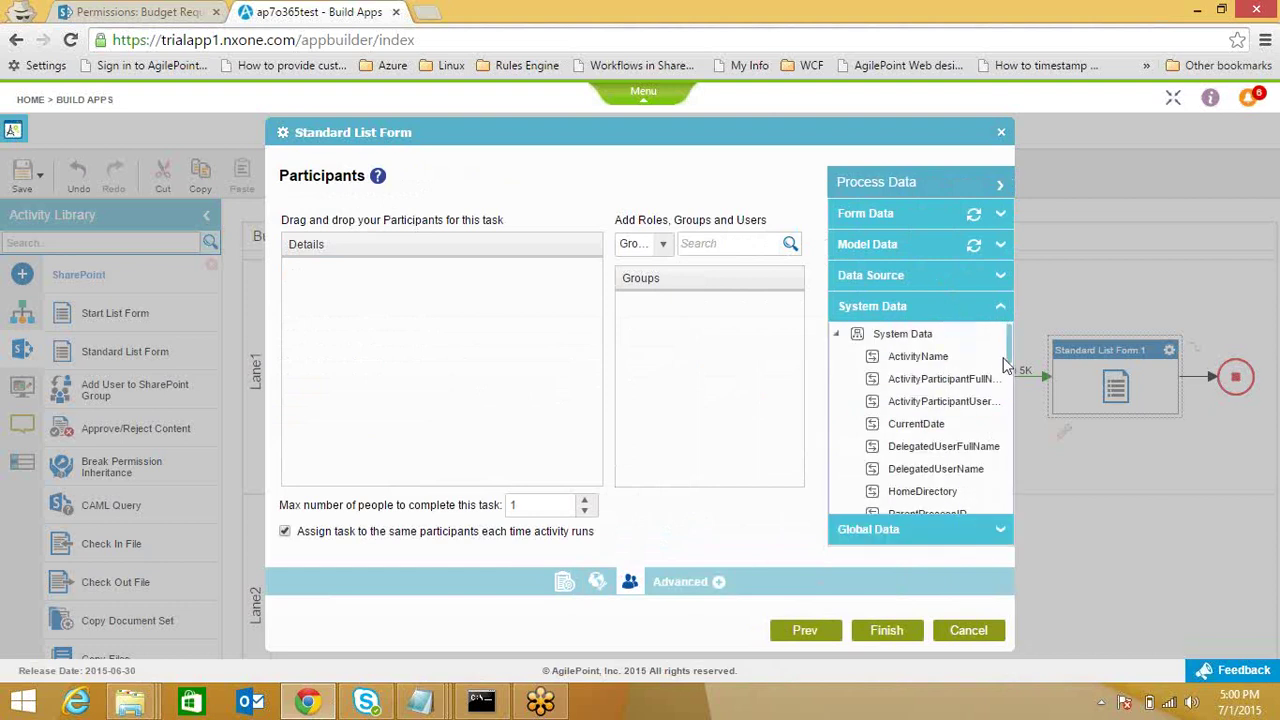
pyautogui.moveTo(1008, 345); pyautogui.dragTo(1013, 384)
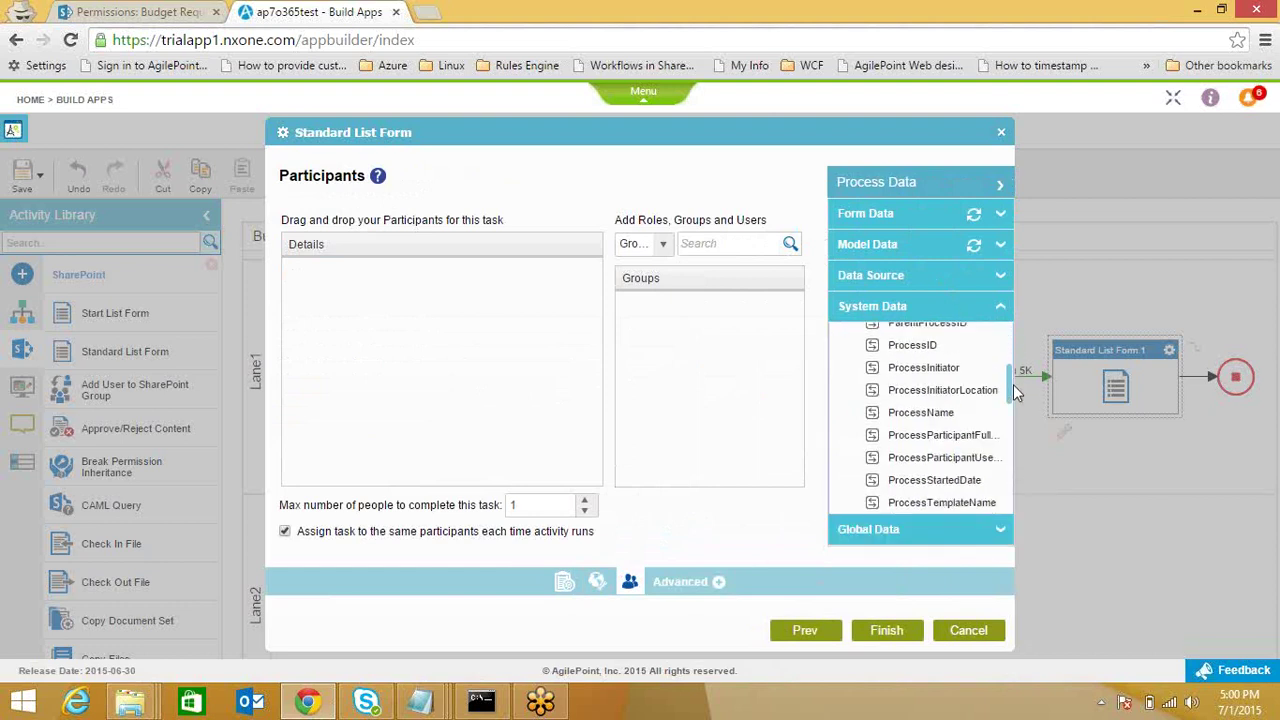
pyautogui.moveTo(926, 360); pyautogui.dragTo(500, 414)
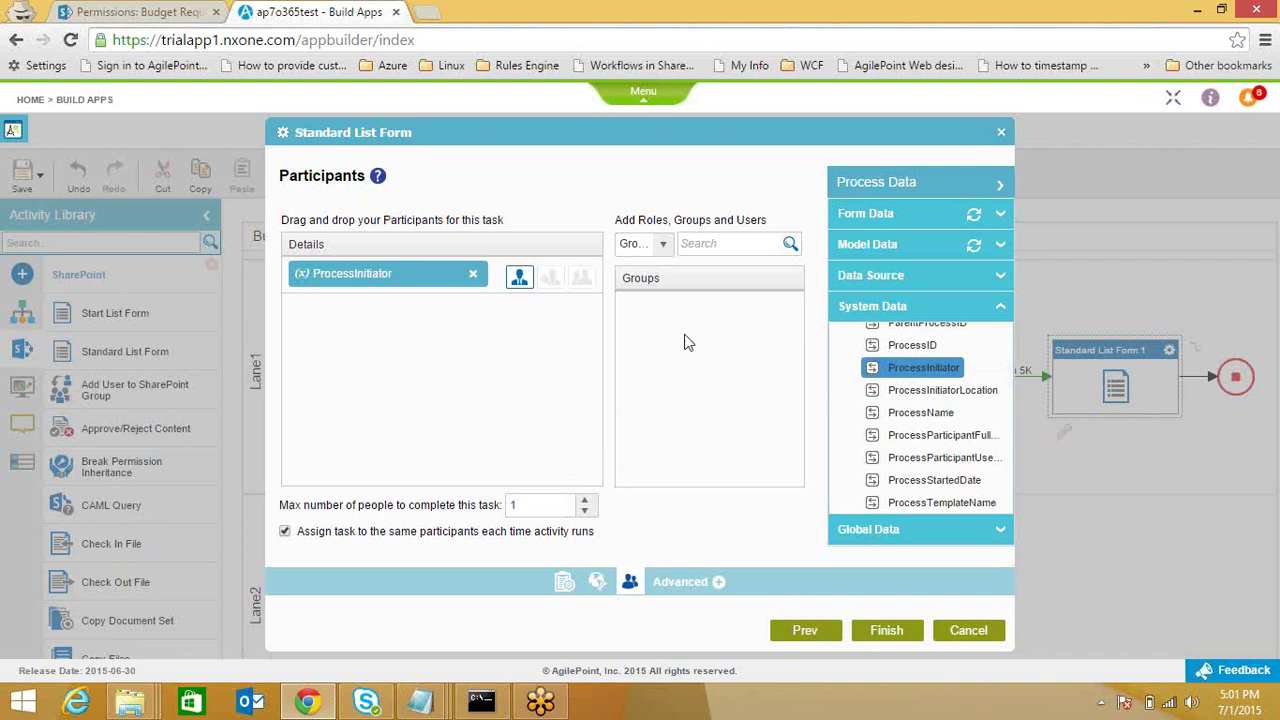
pyautogui.click(897, 638)
# - Move the end event farther from CFO Approval and insert a Restore Permission Inheritance activity between them
pyautogui.moveTo(948, 658); pyautogui.dragTo(1034, 652)
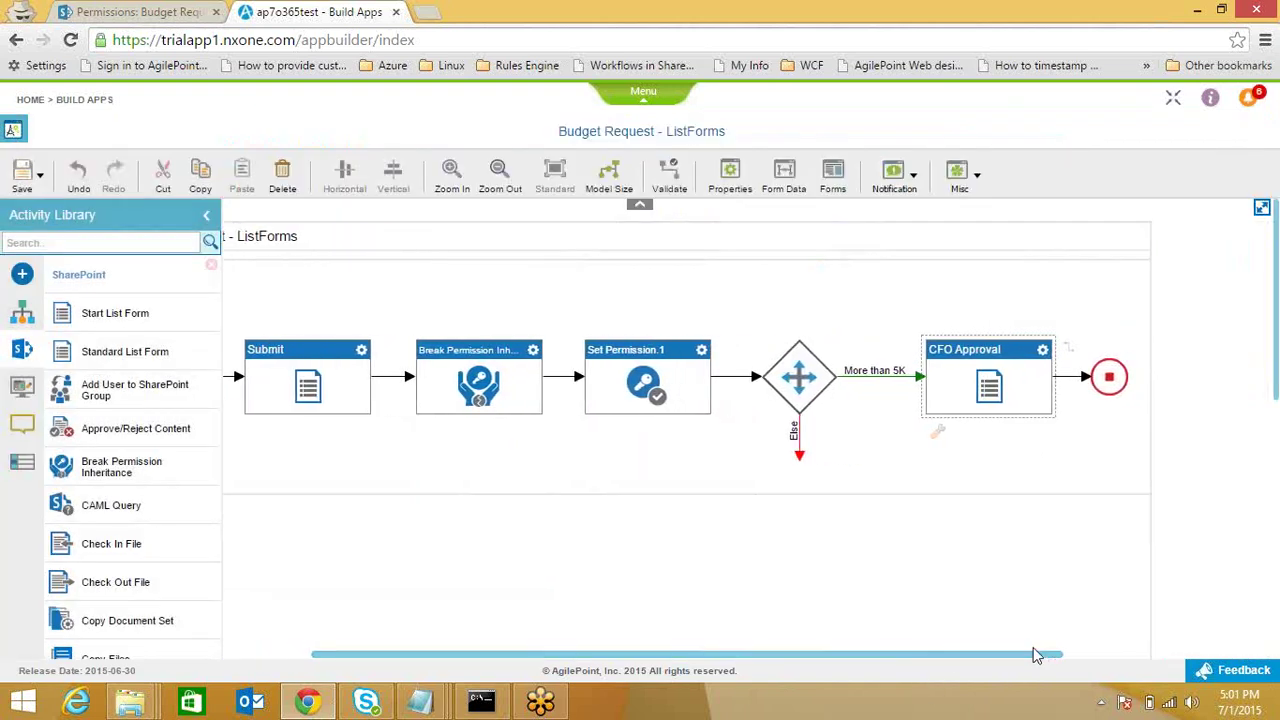
pyautogui.moveTo(1153, 375); pyautogui.dragTo(1262, 371)
pyautogui.click(1123, 391)
pyautogui.moveTo(1118, 386); pyautogui.dragTo(1236, 376)
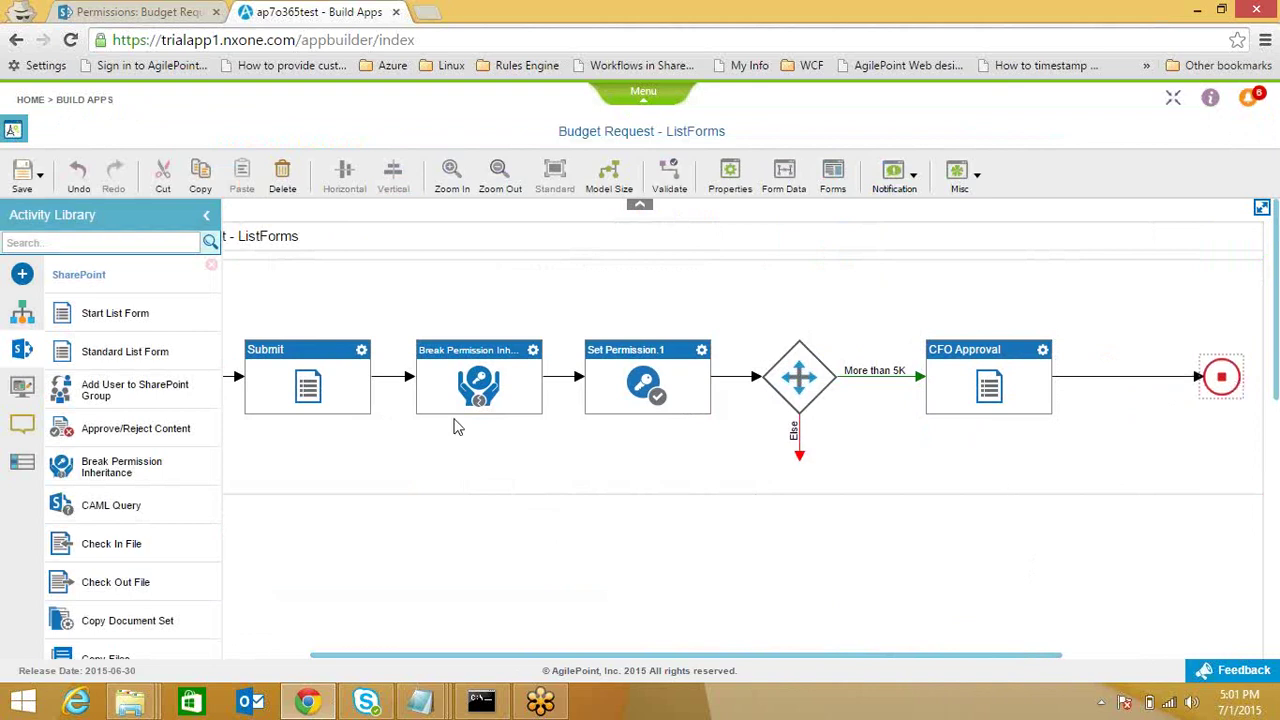
pyautogui.moveTo(211, 293); pyautogui.dragTo(223, 584)
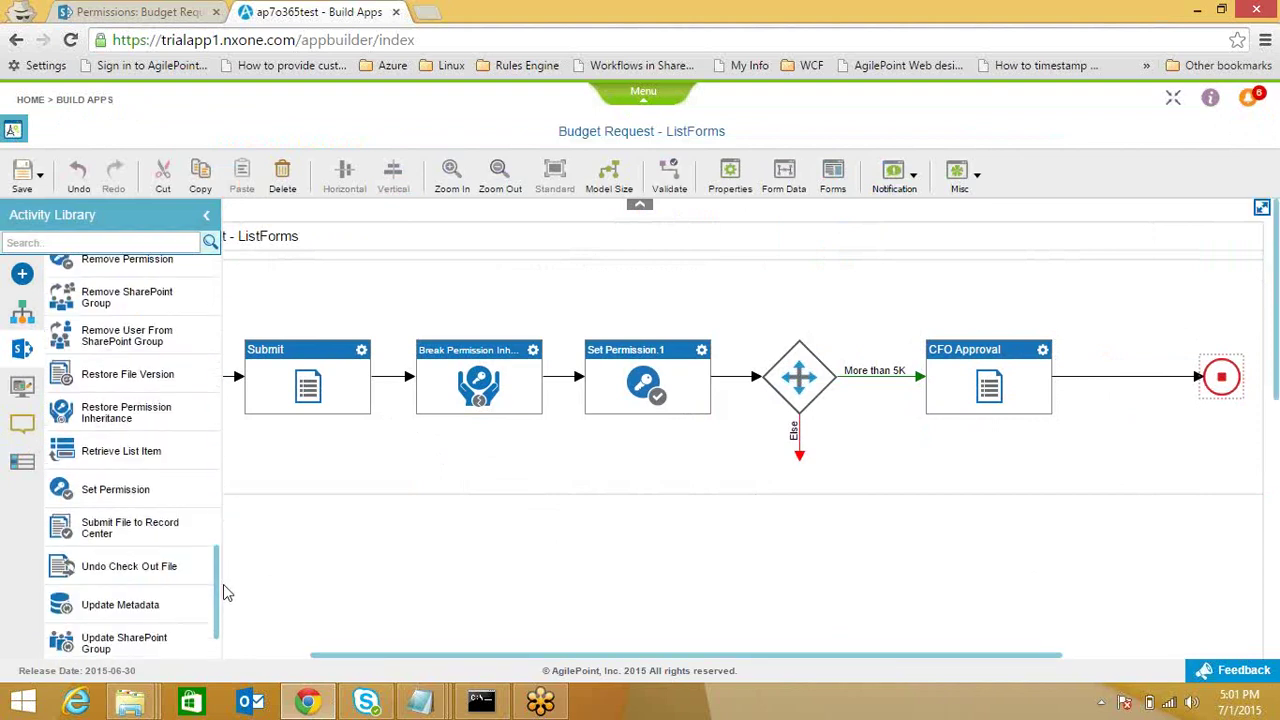
pyautogui.moveTo(123, 409); pyautogui.dragTo(1142, 387)
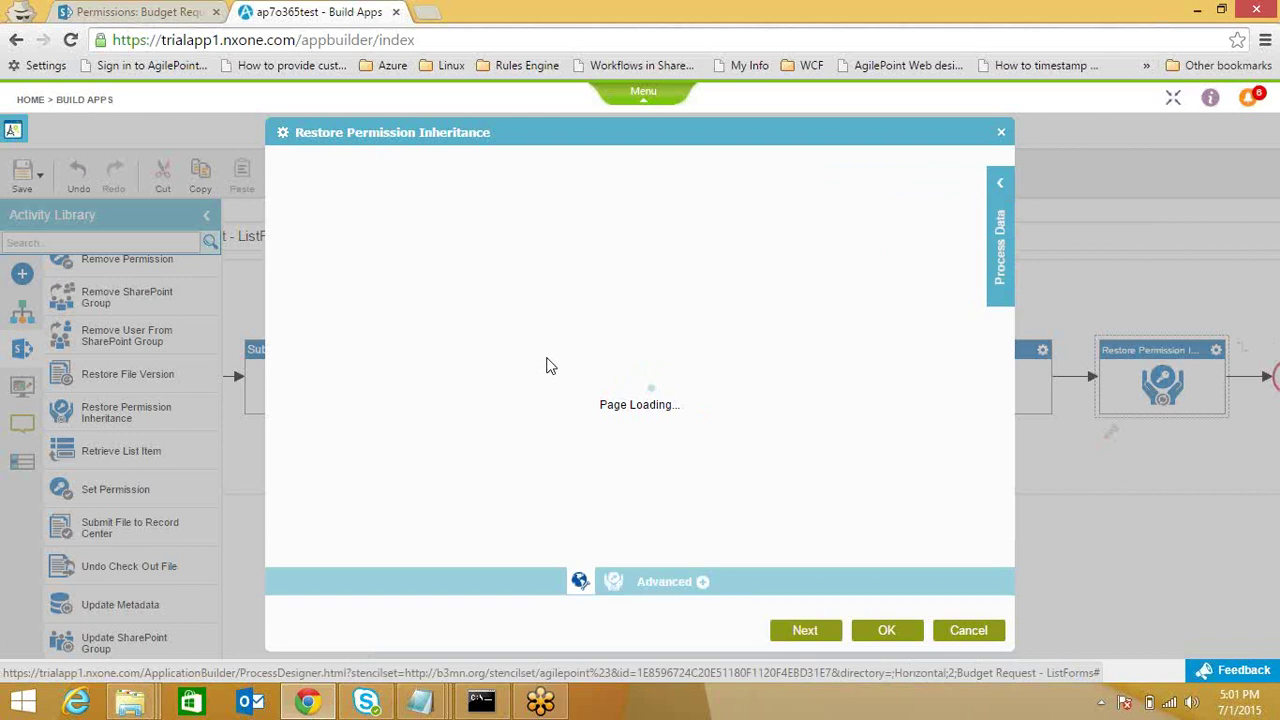
# - Configure the activity to restore inheritance for a List Item, using the Budget Request - ListForms token, site / and the Budget Request list
pyautogui.click(805, 632)
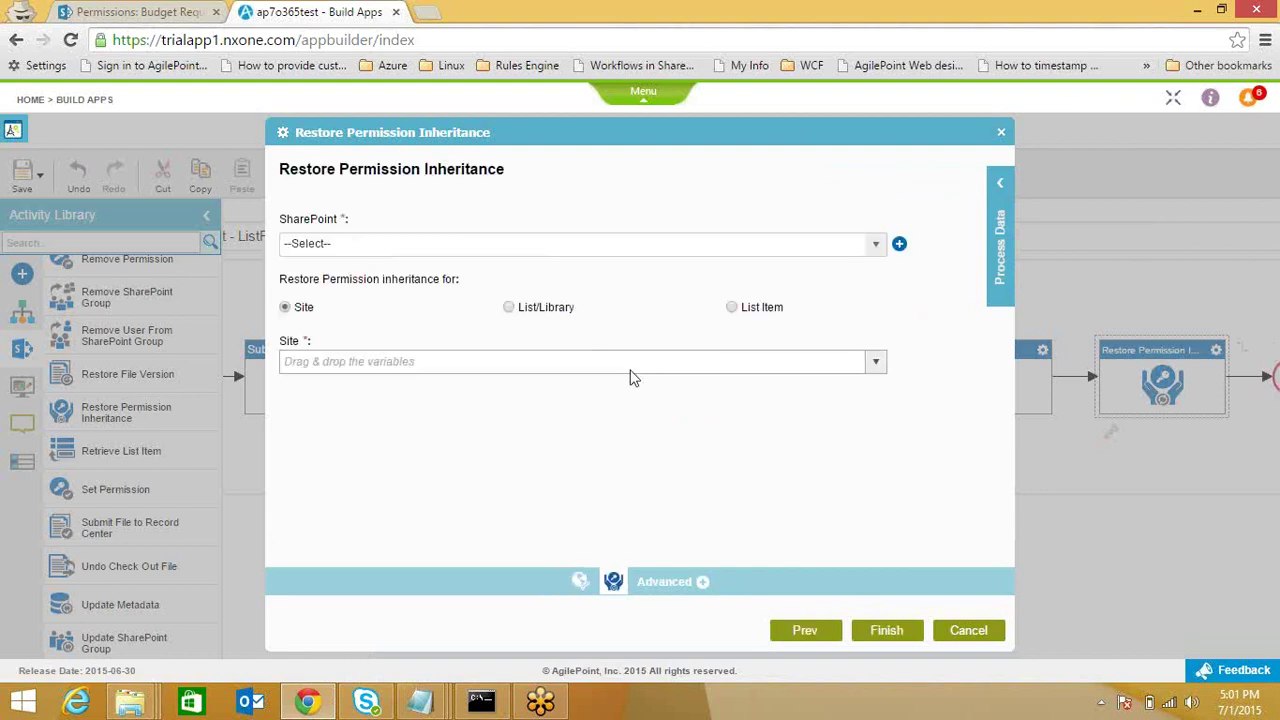
pyautogui.click(876, 245)
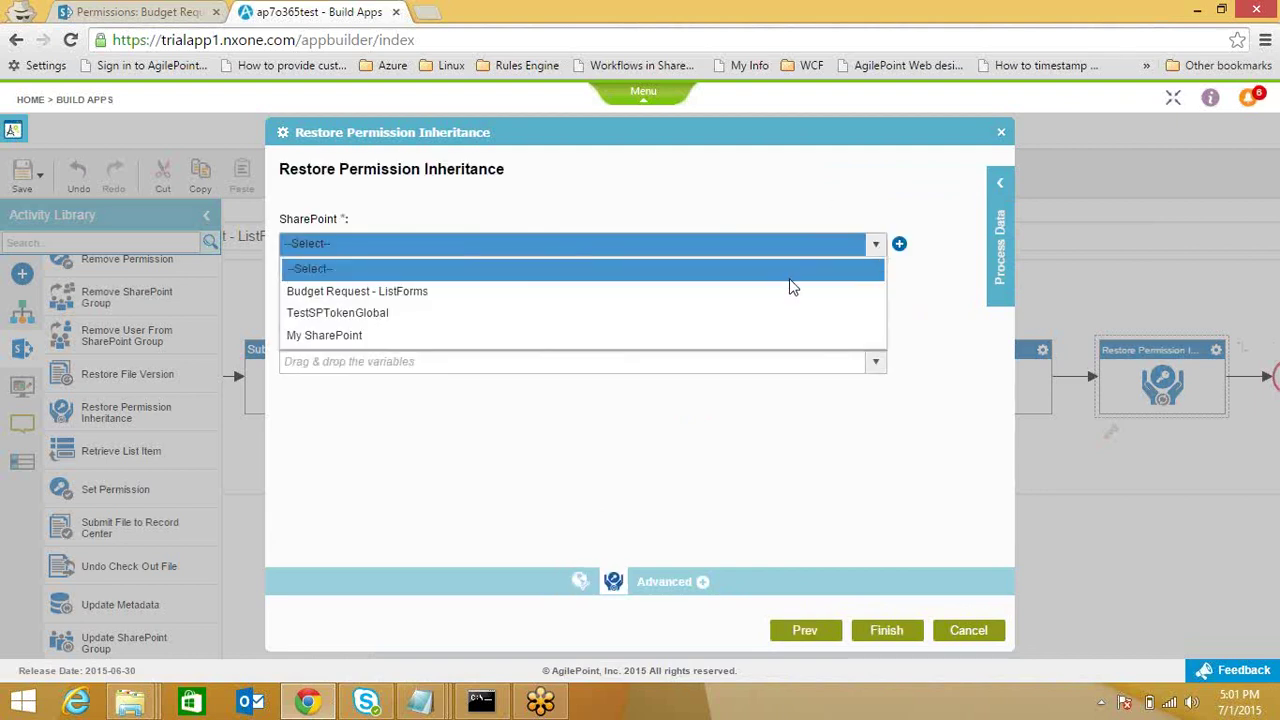
pyautogui.click(789, 285)
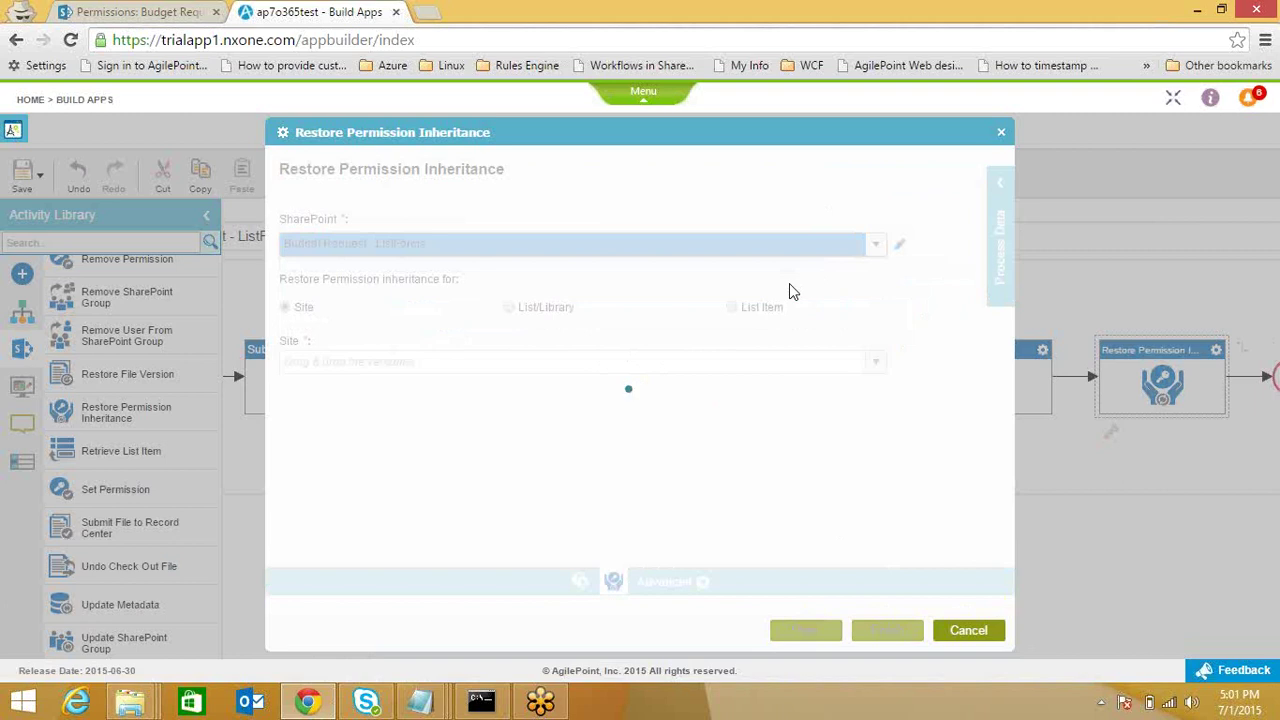
pyautogui.click(732, 308)
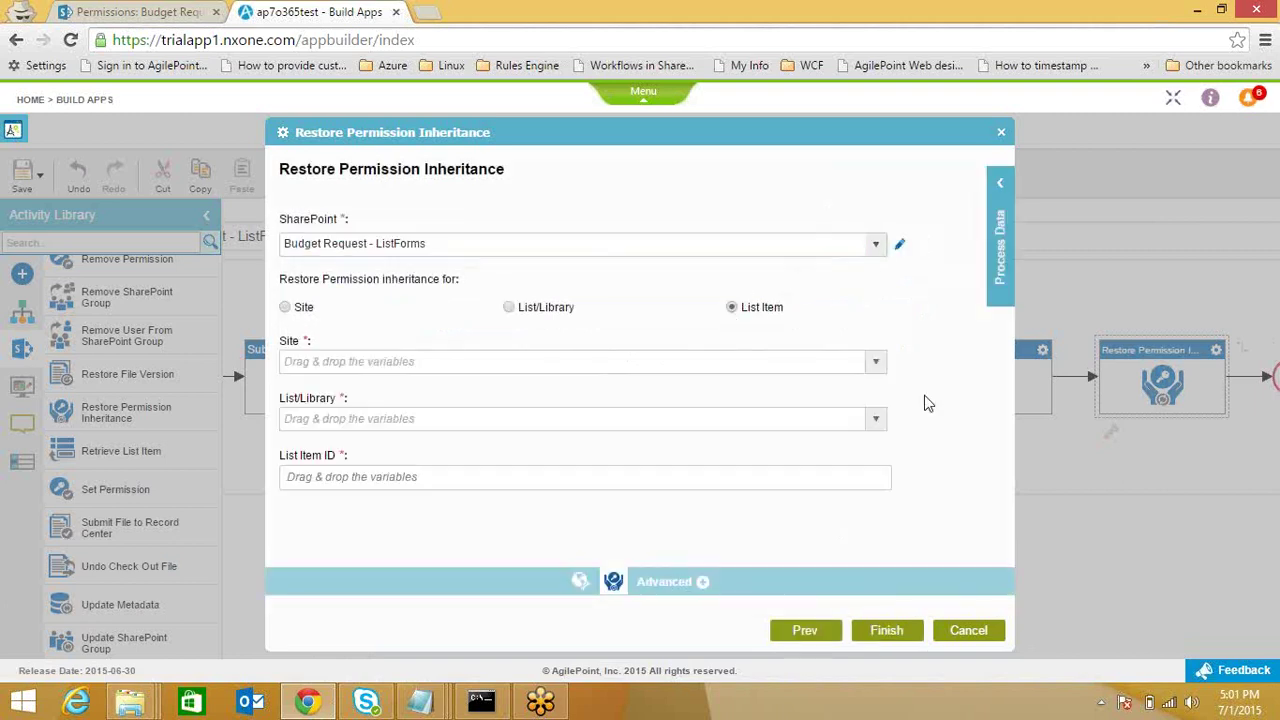
pyautogui.click(876, 366)
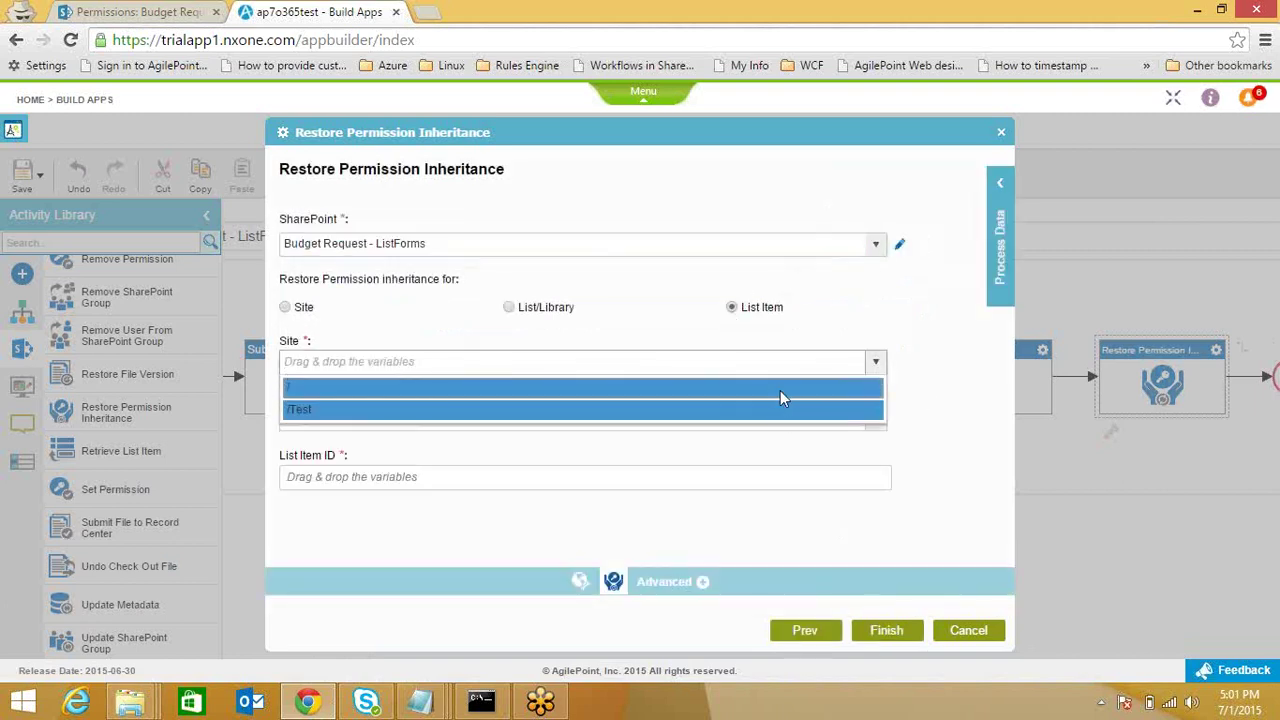
pyautogui.click(784, 390)
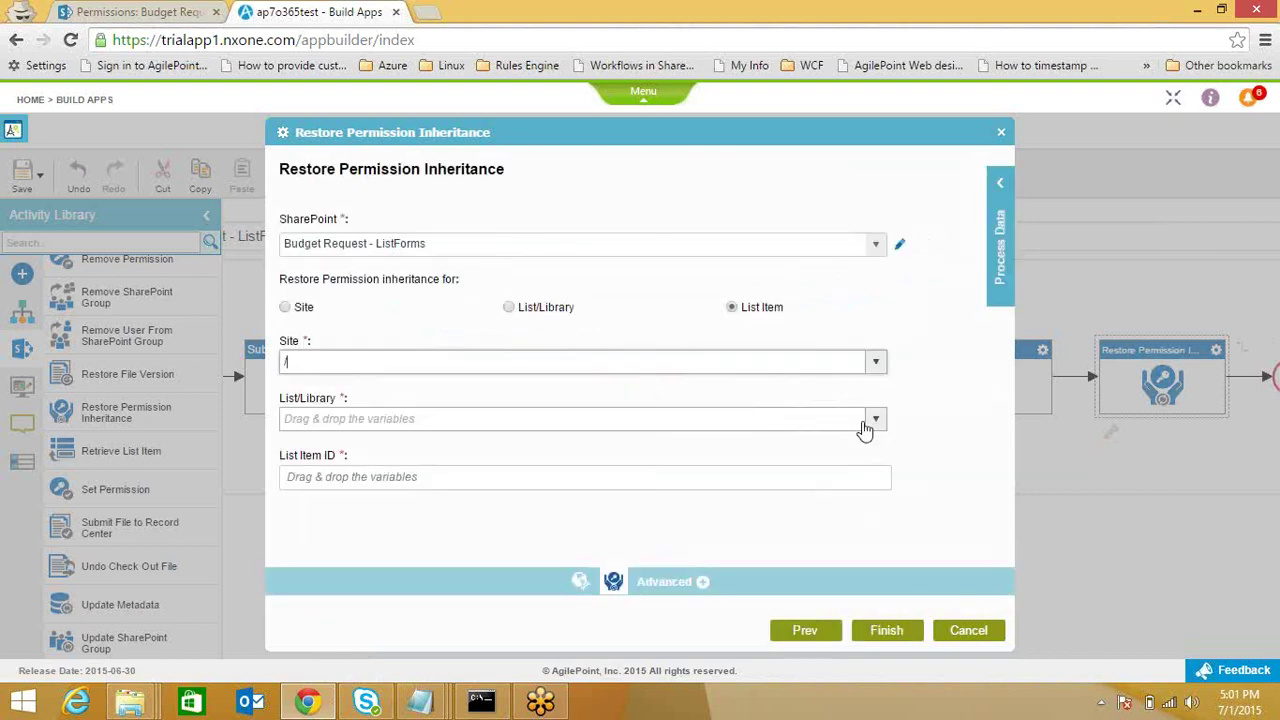
pyautogui.click(866, 425)
pyautogui.click(785, 445)
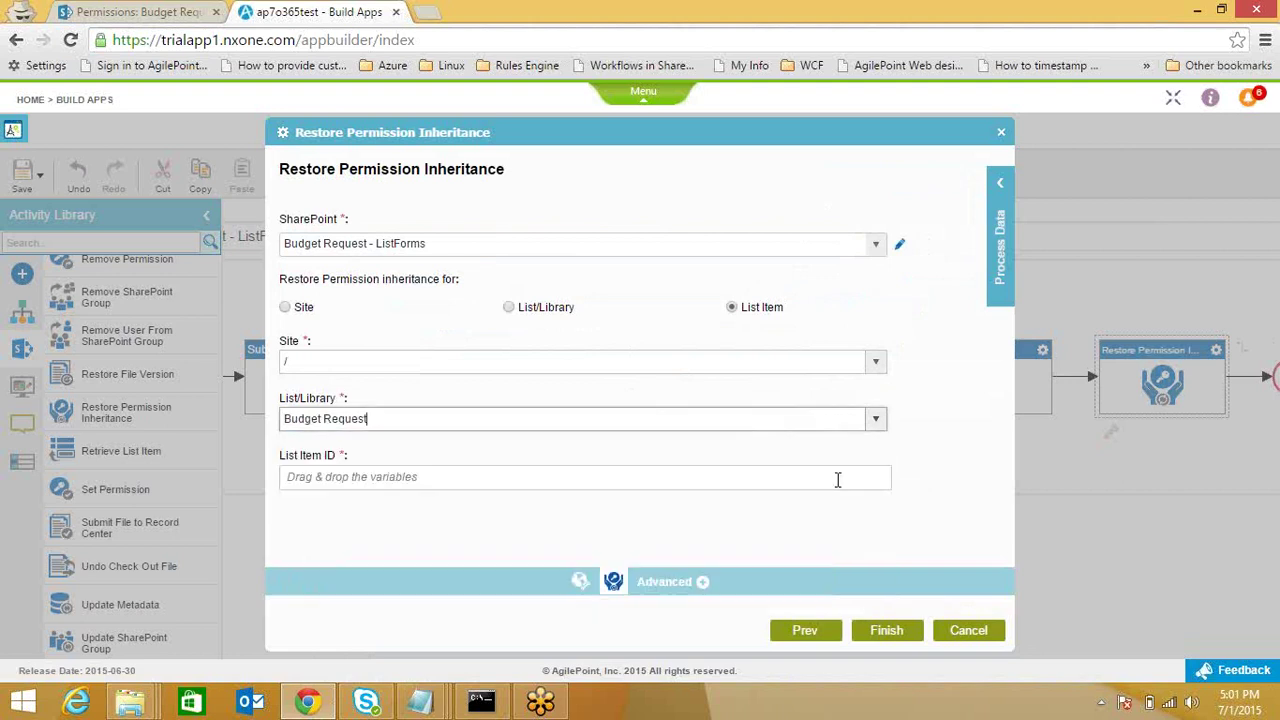
# - Fill the List Item ID with the matching System Data variable and finish the Restore Permission Inheritance activity
pyautogui.click(1000, 200)
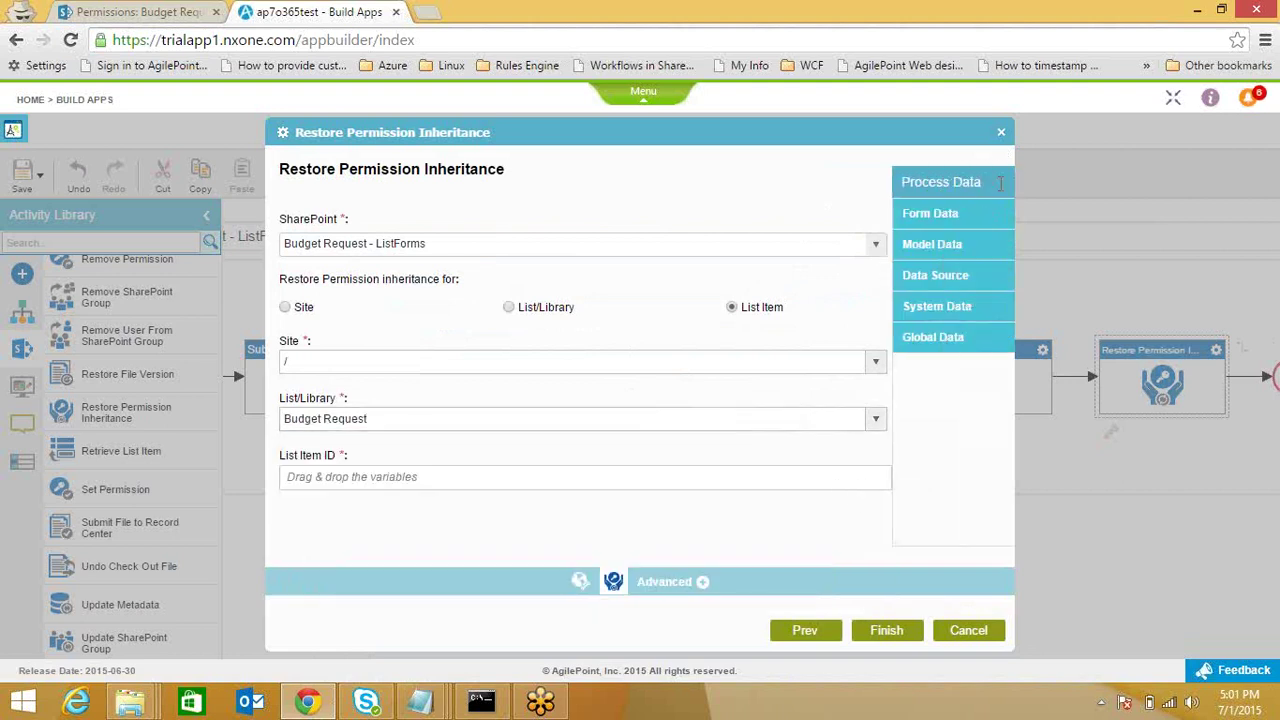
pyautogui.click(945, 308)
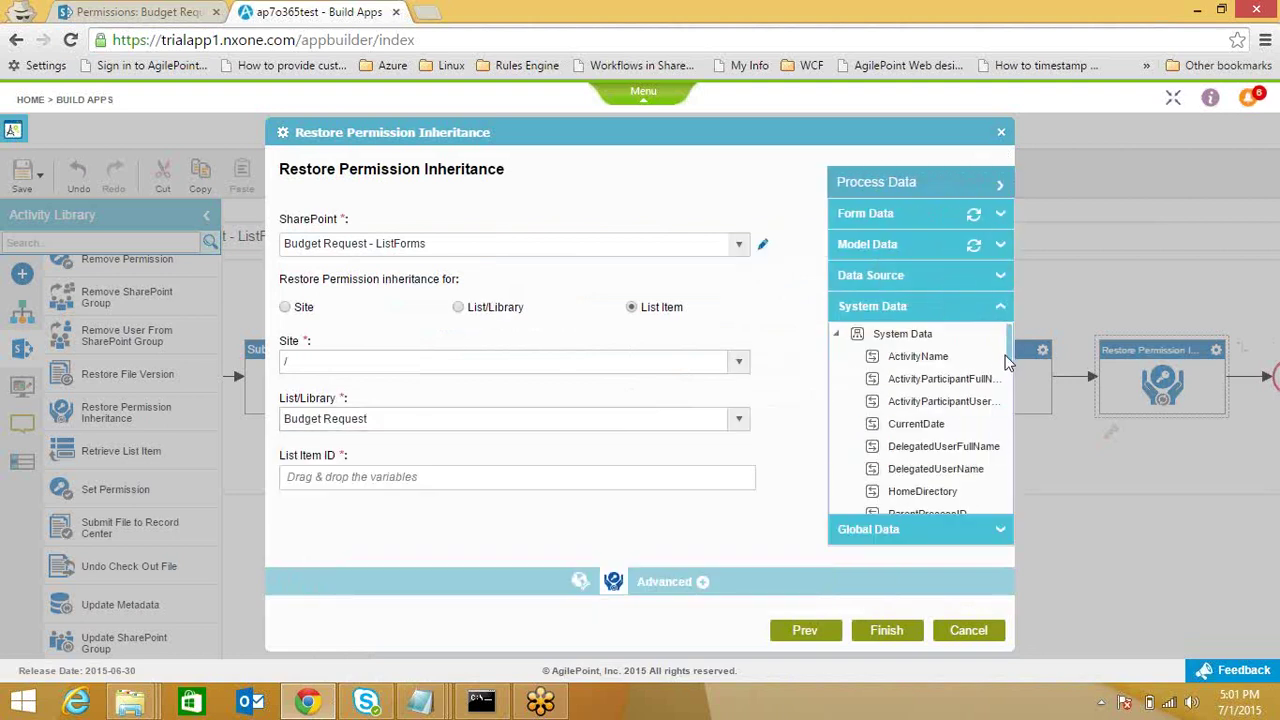
pyautogui.moveTo(1010, 374); pyautogui.dragTo(1007, 510)
pyautogui.moveTo(921, 502); pyautogui.dragTo(606, 486)
pyautogui.click(886, 632)
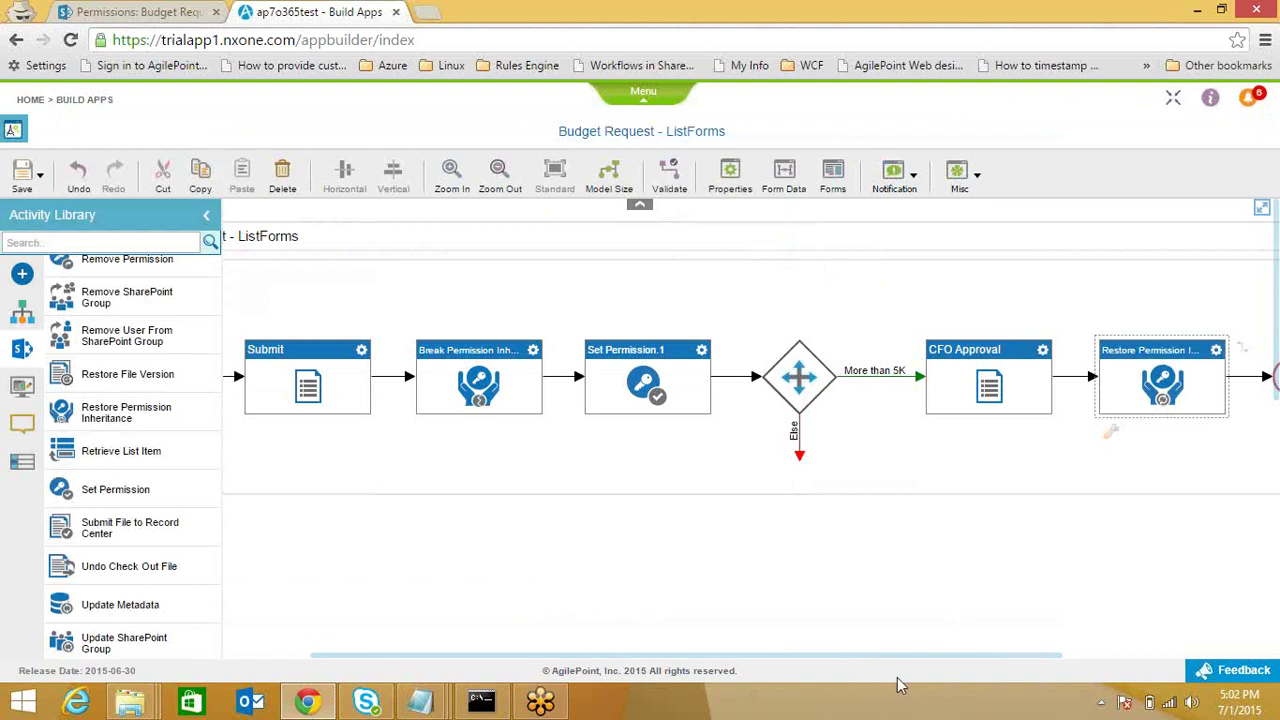
# - Connect the condition's Else branch to the end event and route the connector well below the CFO Approval path
pyautogui.moveTo(923, 654); pyautogui.dragTo(987, 656)
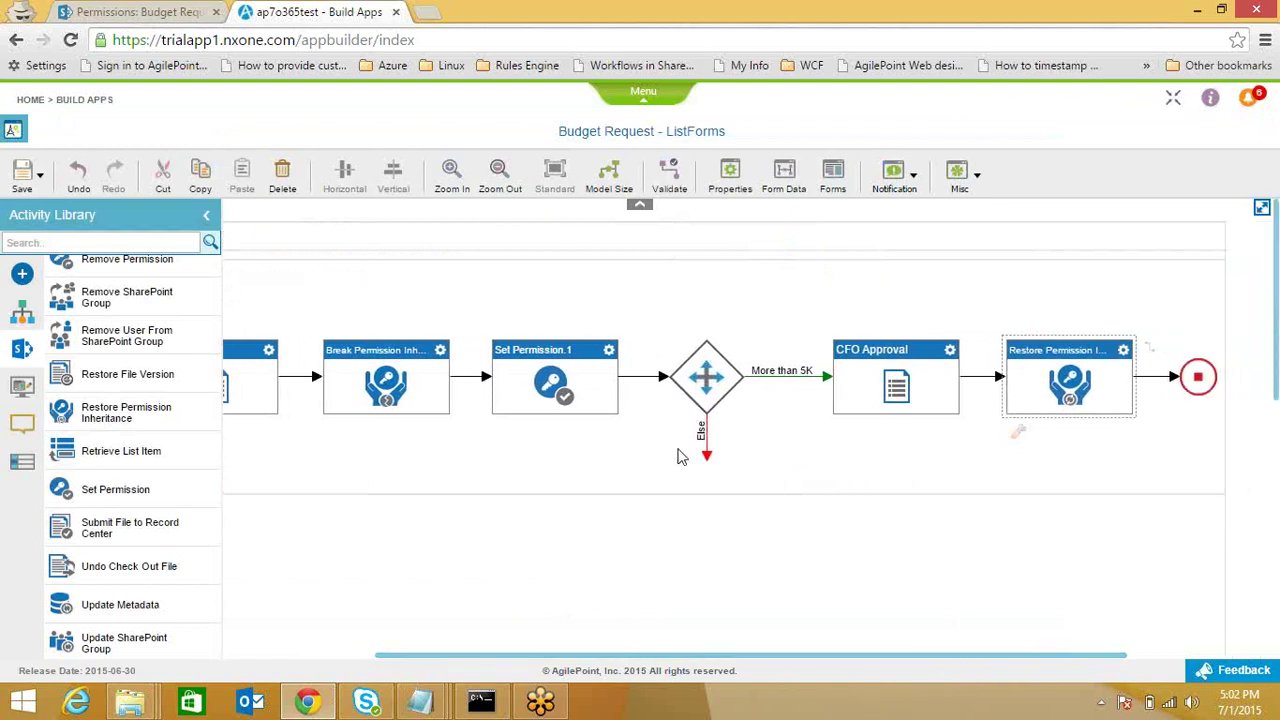
pyautogui.moveTo(707, 460); pyautogui.dragTo(1197, 380)
pyautogui.moveTo(951, 441); pyautogui.dragTo(956, 575)
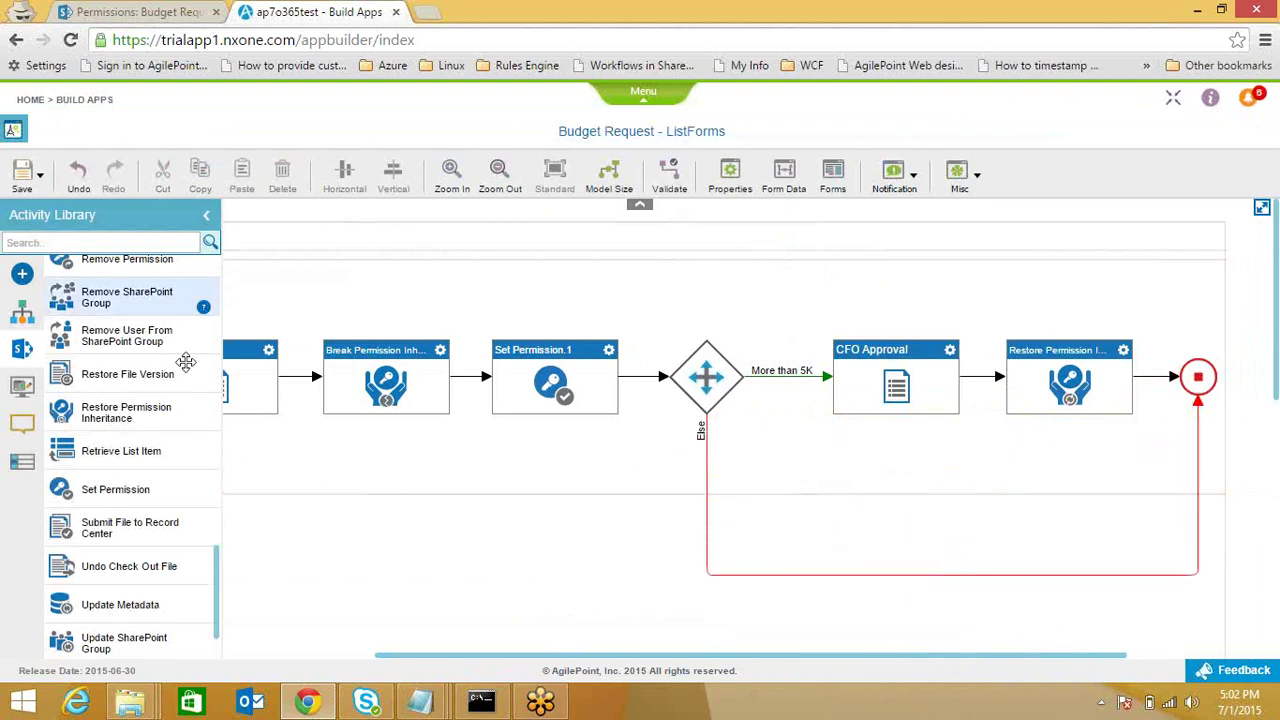
# - Add a Standard List Form on the Else branch with all fields read only, except Manager Approval as editable and CFO Approval as hidden
pyautogui.scroll(15, 130, 400)
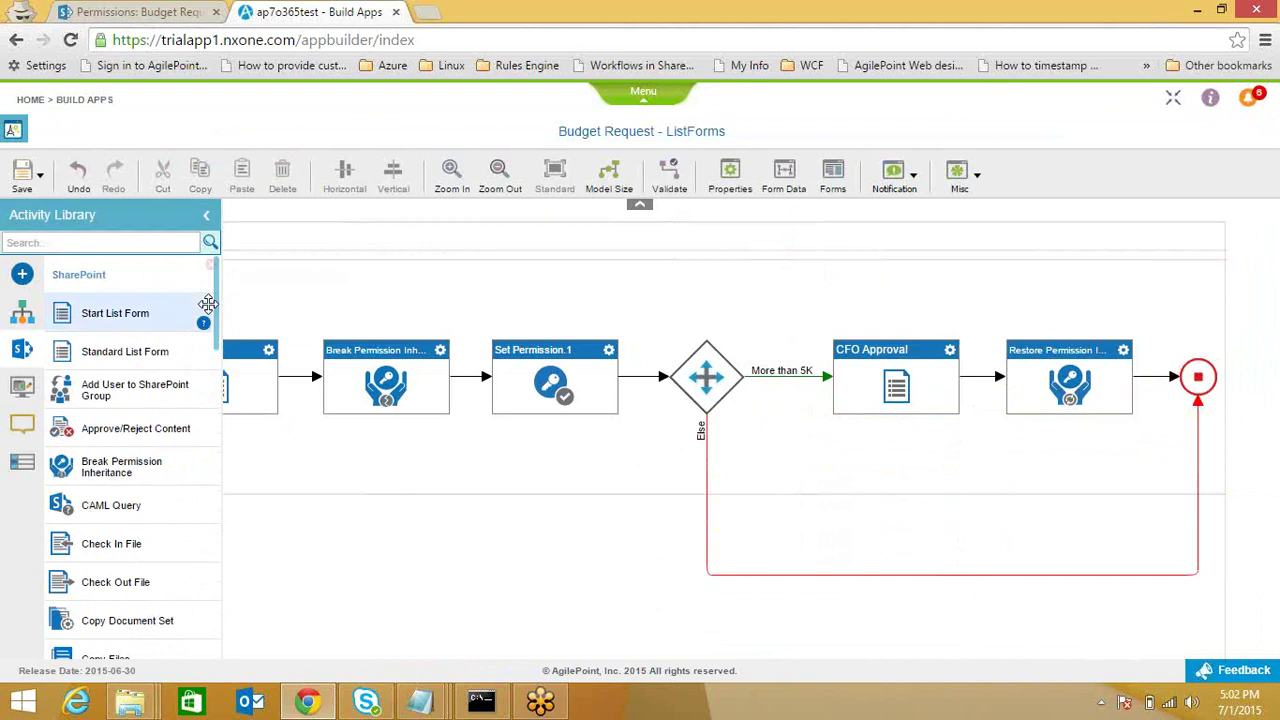
pyautogui.moveTo(126, 357); pyautogui.dragTo(897, 575)
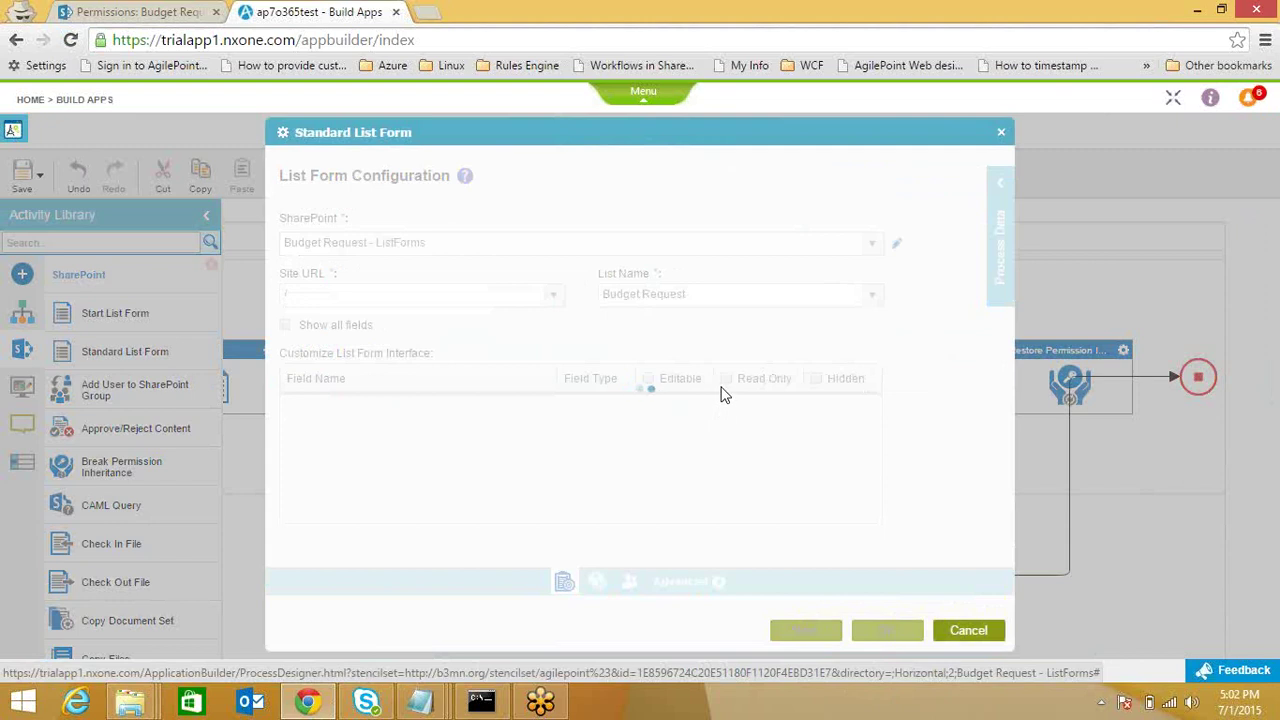
pyautogui.click(726, 379)
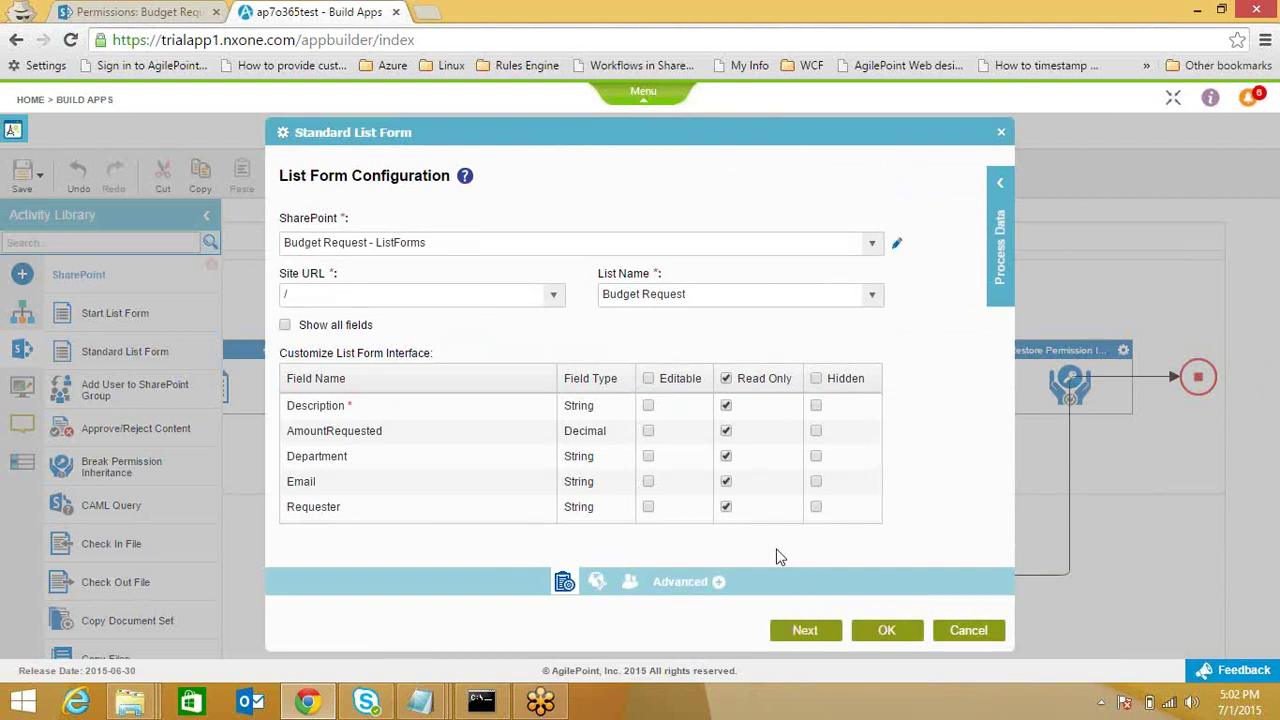
pyautogui.moveTo(880, 426); pyautogui.dragTo(876, 485)
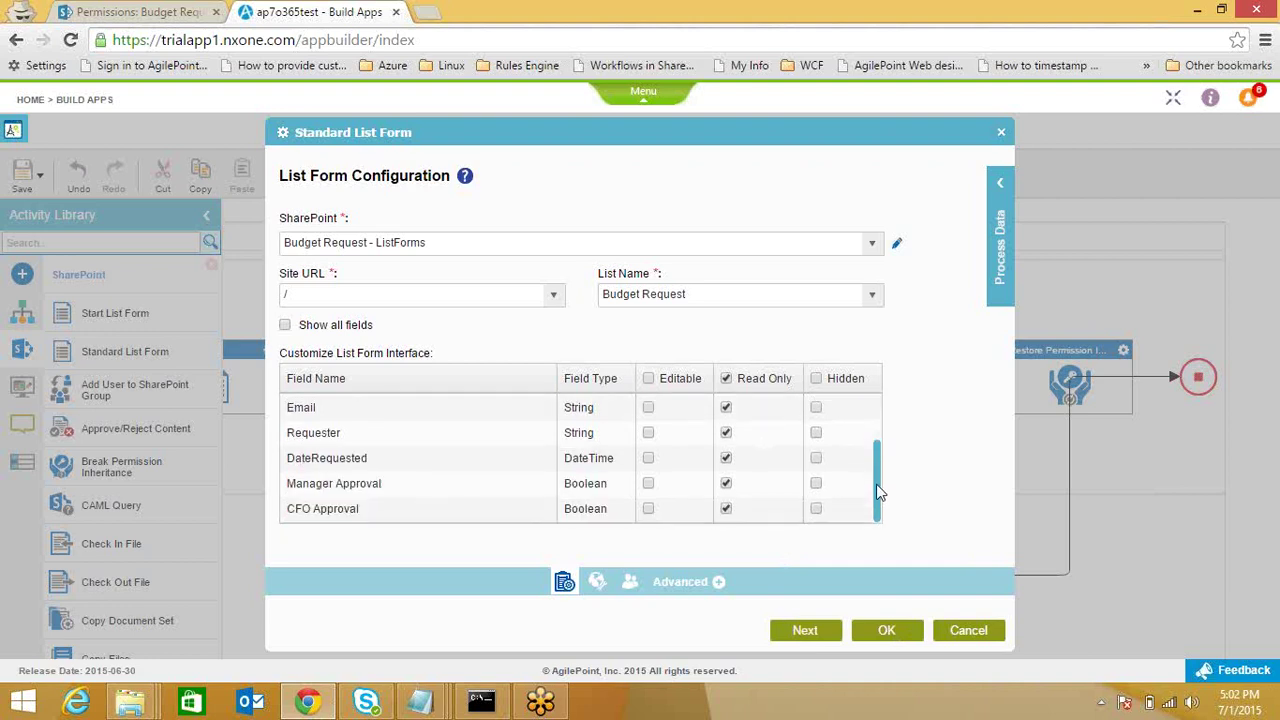
pyautogui.click(648, 485)
pyautogui.click(816, 509)
pyautogui.click(812, 631)
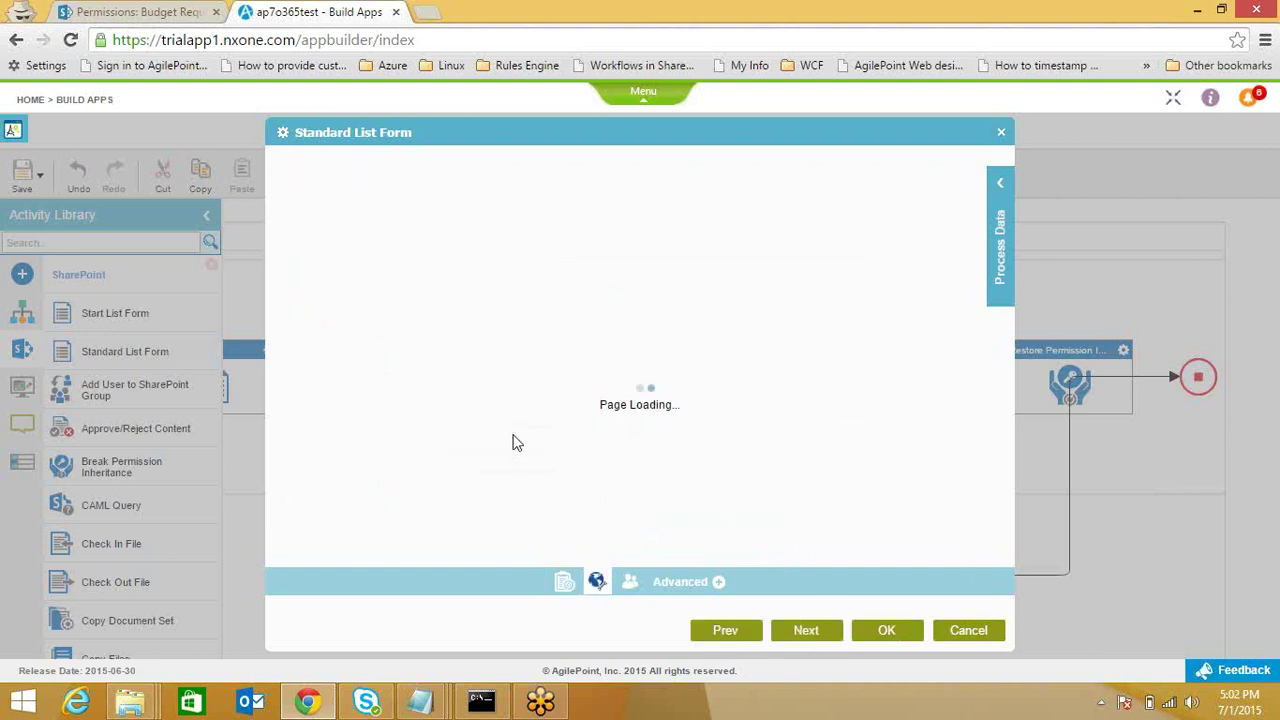
# - Set the list form's display name to Manager Approval and assign ProcessInitiator and the Manager user as its participants
pyautogui.write('Manager Approval')
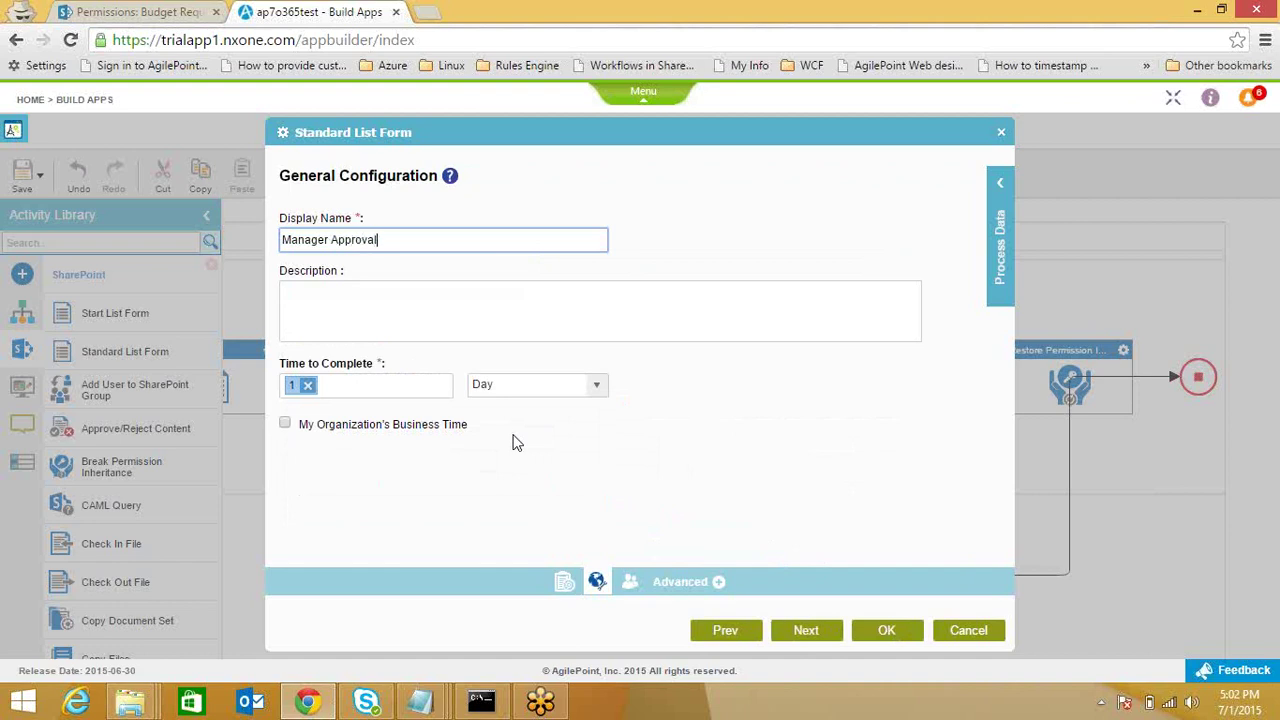
pyautogui.click(806, 632)
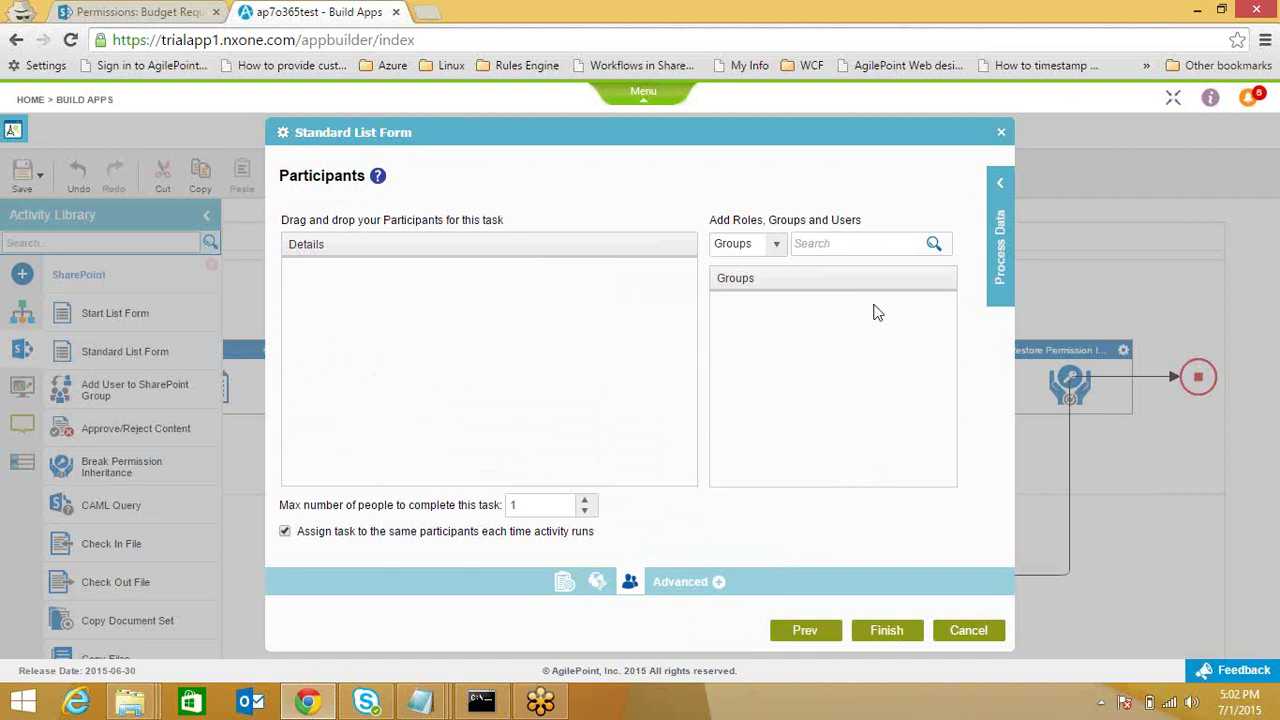
pyautogui.click(1005, 185)
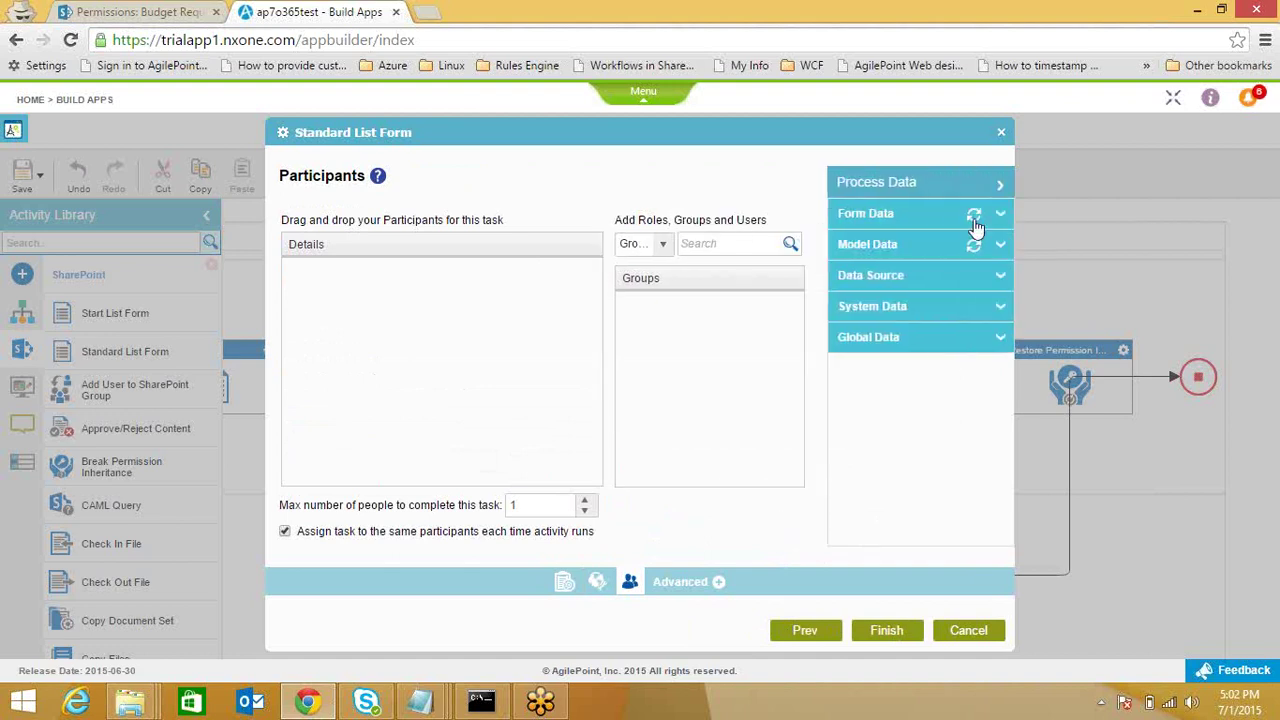
pyautogui.click(897, 306)
pyautogui.moveTo(1009, 349); pyautogui.dragTo(1009, 368)
pyautogui.moveTo(938, 473); pyautogui.dragTo(455, 400)
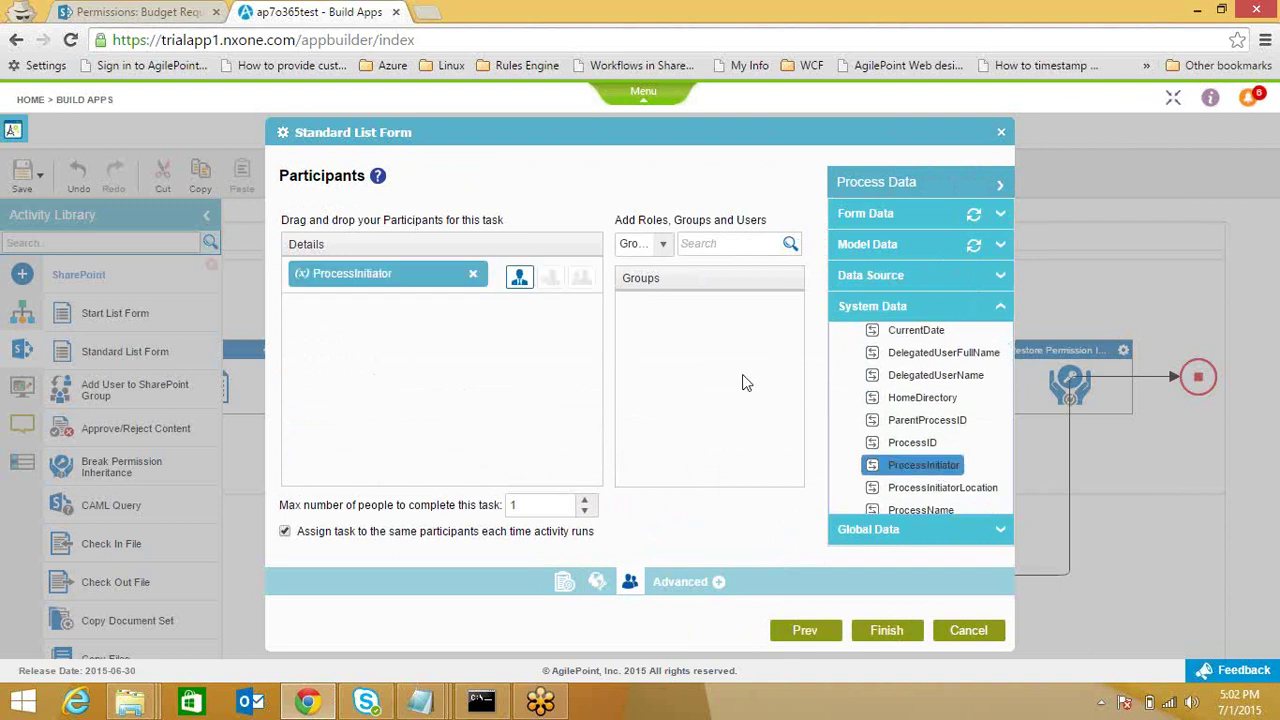
pyautogui.click(663, 246)
pyautogui.click(640, 313)
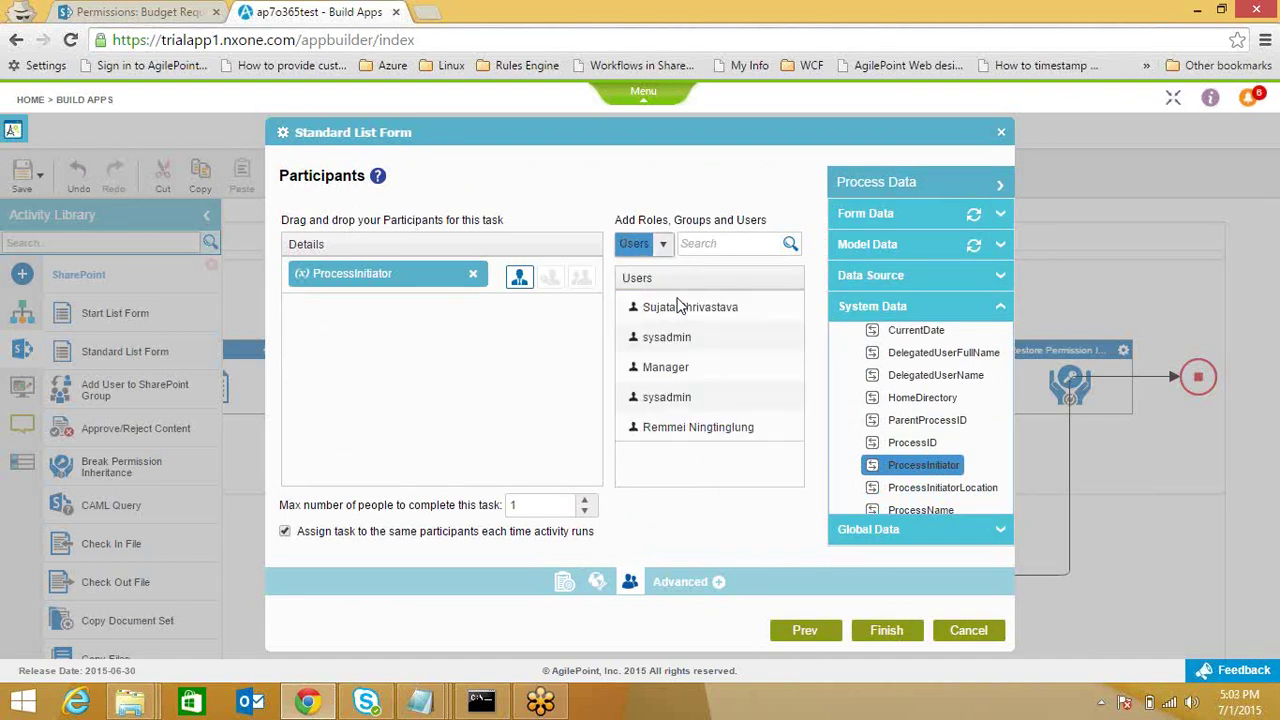
pyautogui.moveTo(683, 367); pyautogui.dragTo(513, 360)
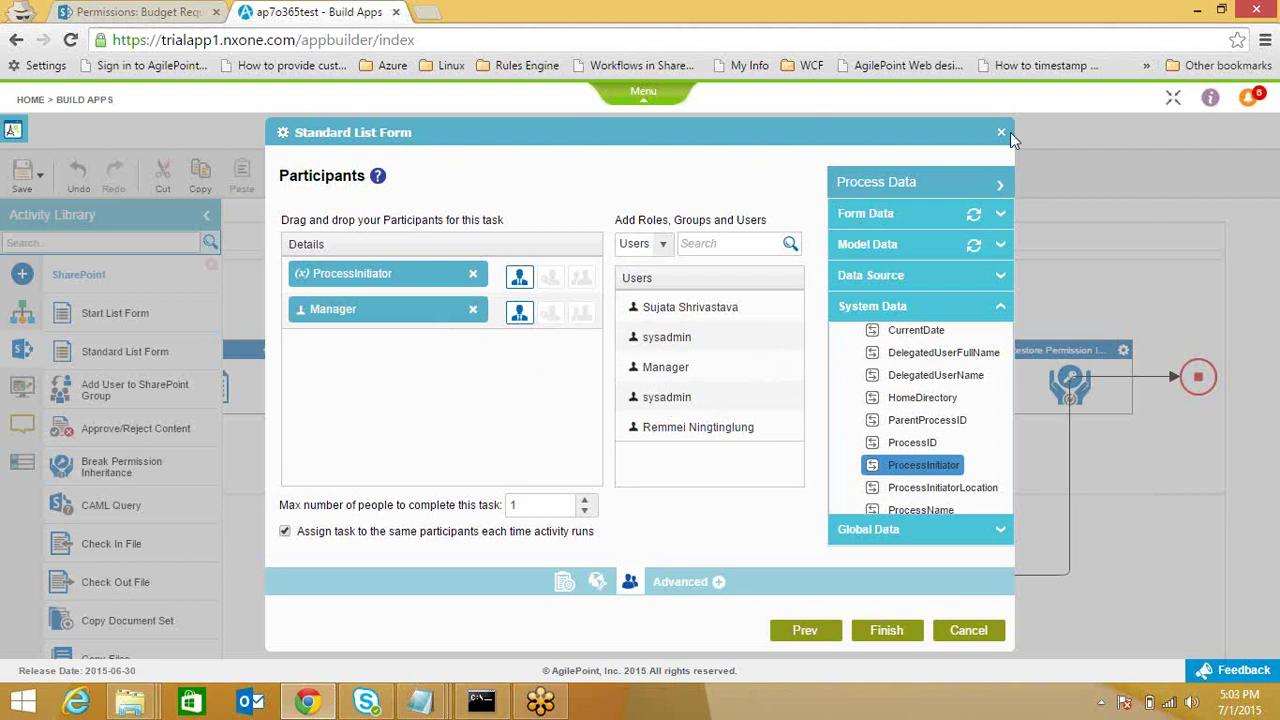
pyautogui.click(876, 628)
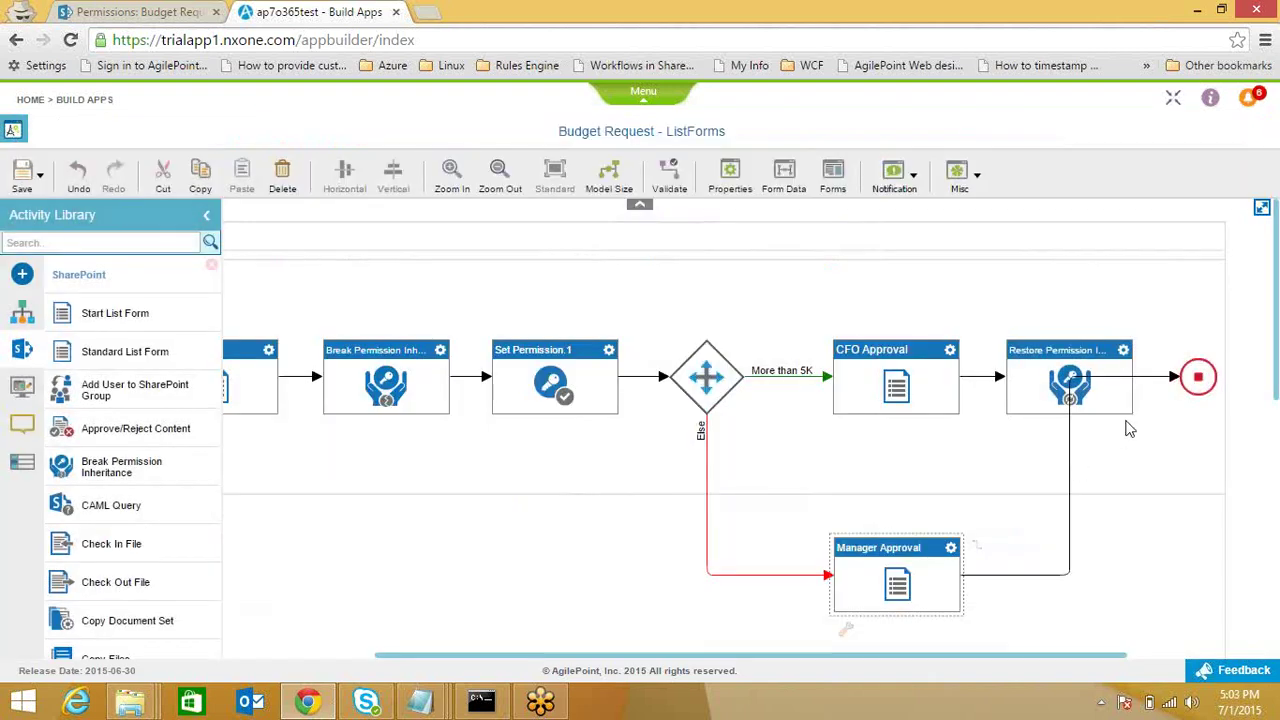
# - Reroute the connector from Manager Approval so it joins the incoming side of the Restore Permission Inheritance activity
pyautogui.click(1165, 389)
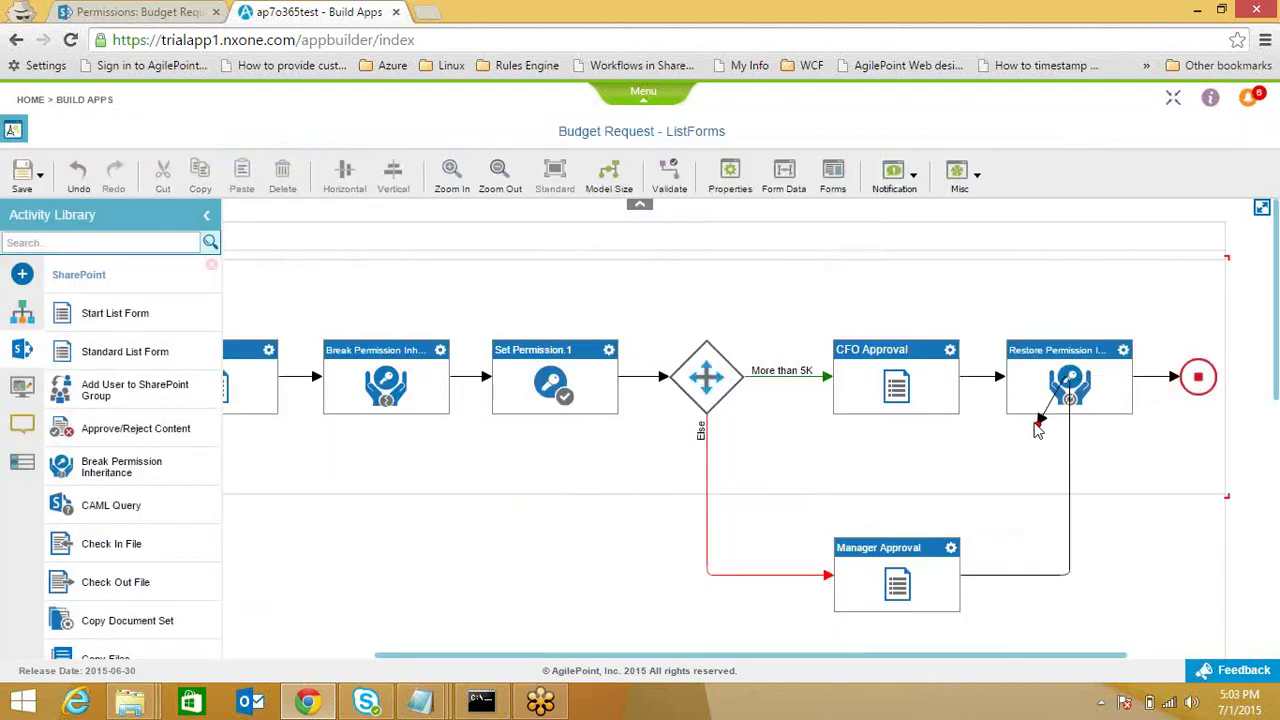
pyautogui.moveTo(1081, 444); pyautogui.dragTo(1066, 466)
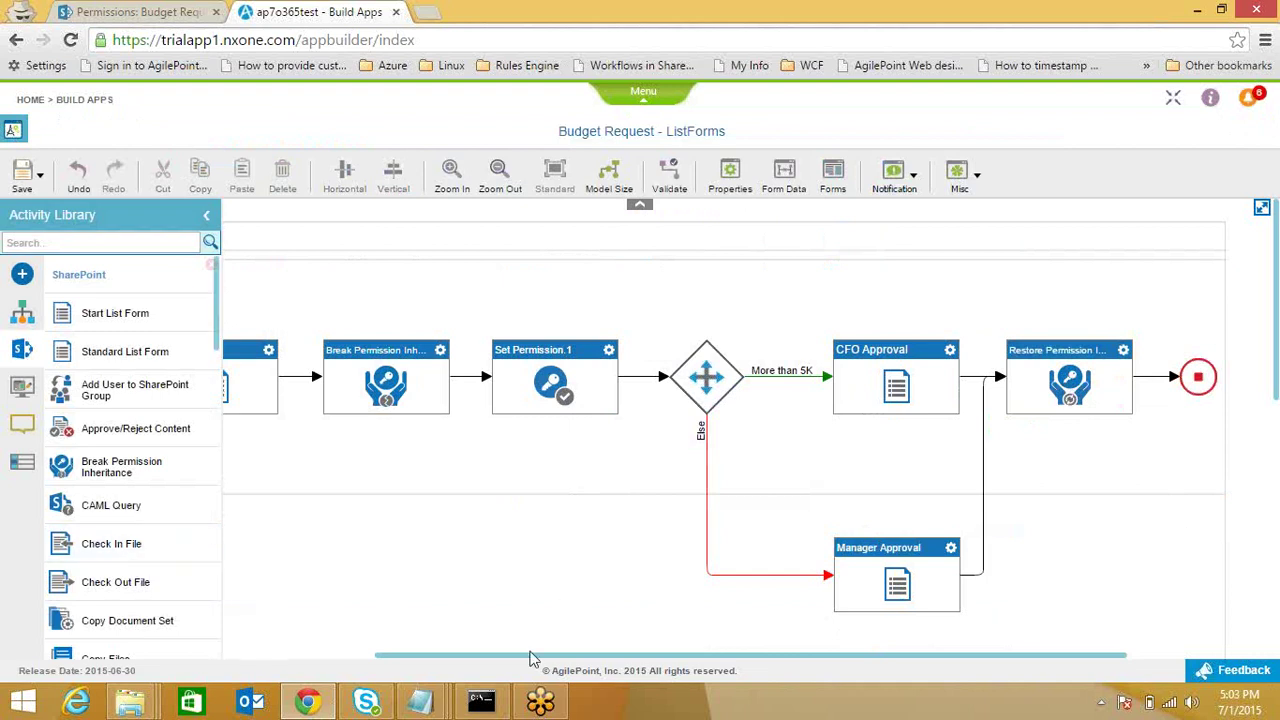
pyautogui.hscroll(-2, 520, 666)
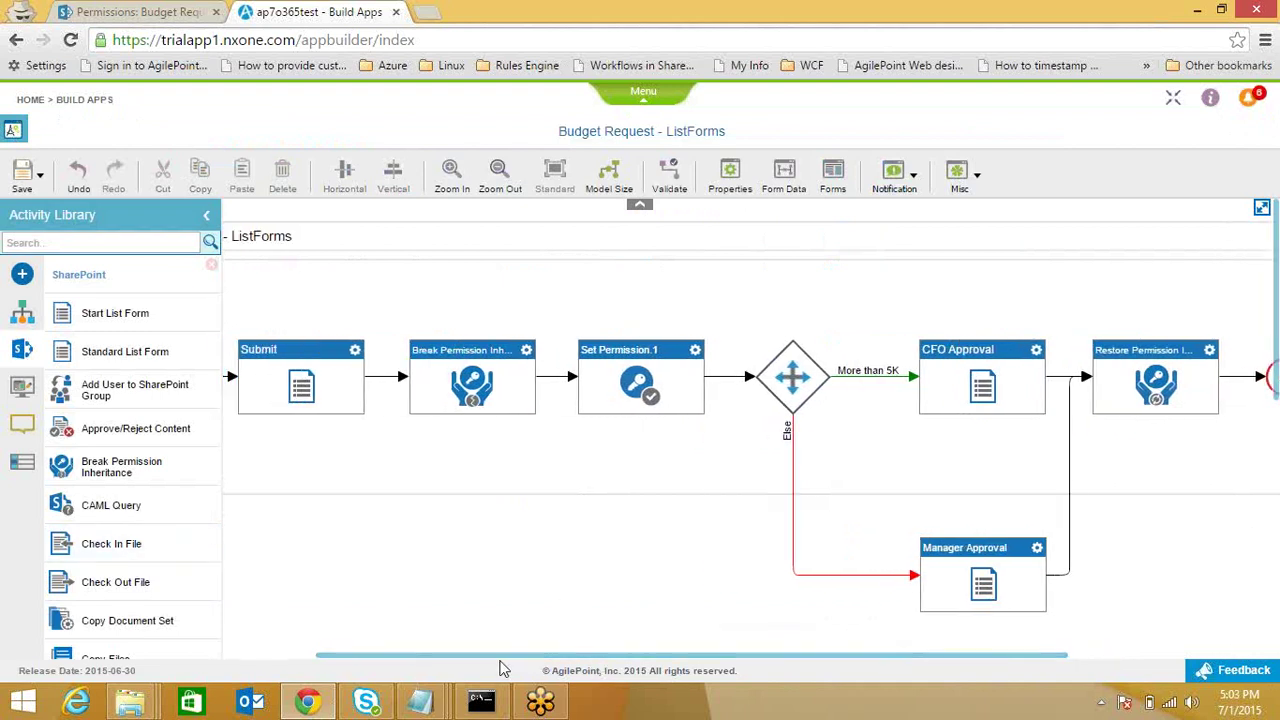
# - Insert a Timer activity on the connector between Submit and Break Permission Inheritance
pyautogui.moveTo(434, 660); pyautogui.dragTo(352, 658)
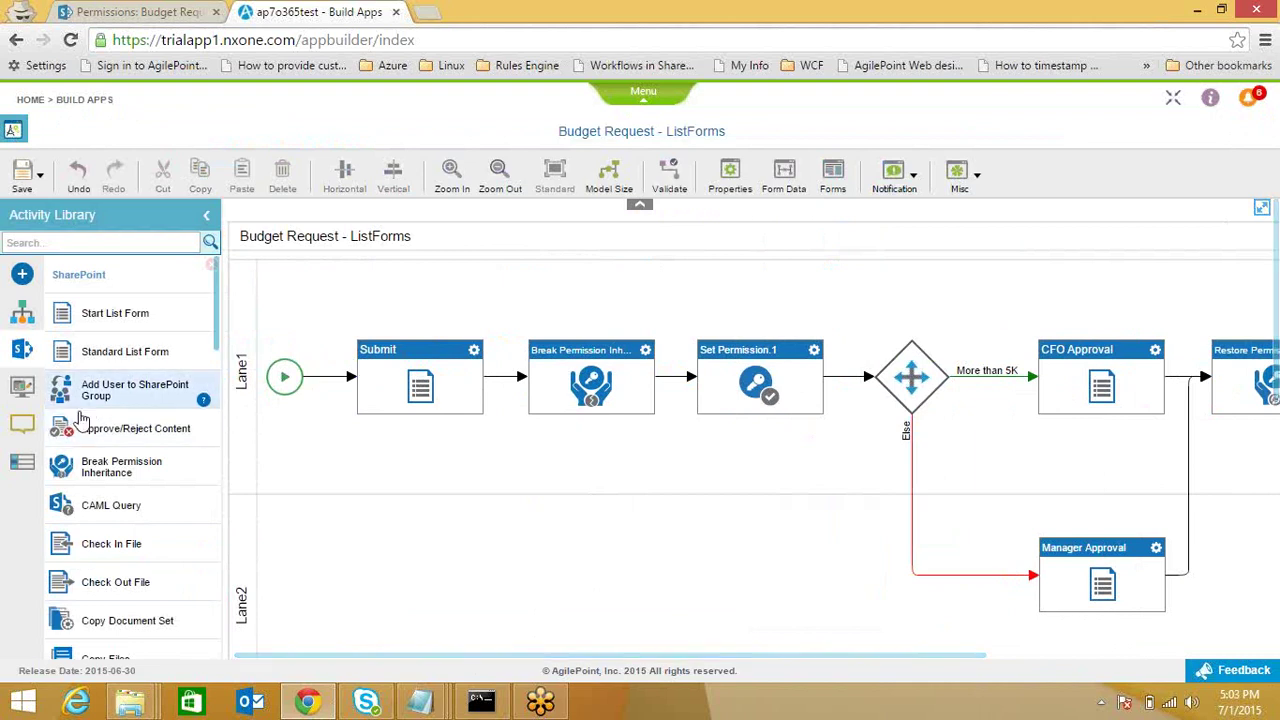
pyautogui.click(22, 316)
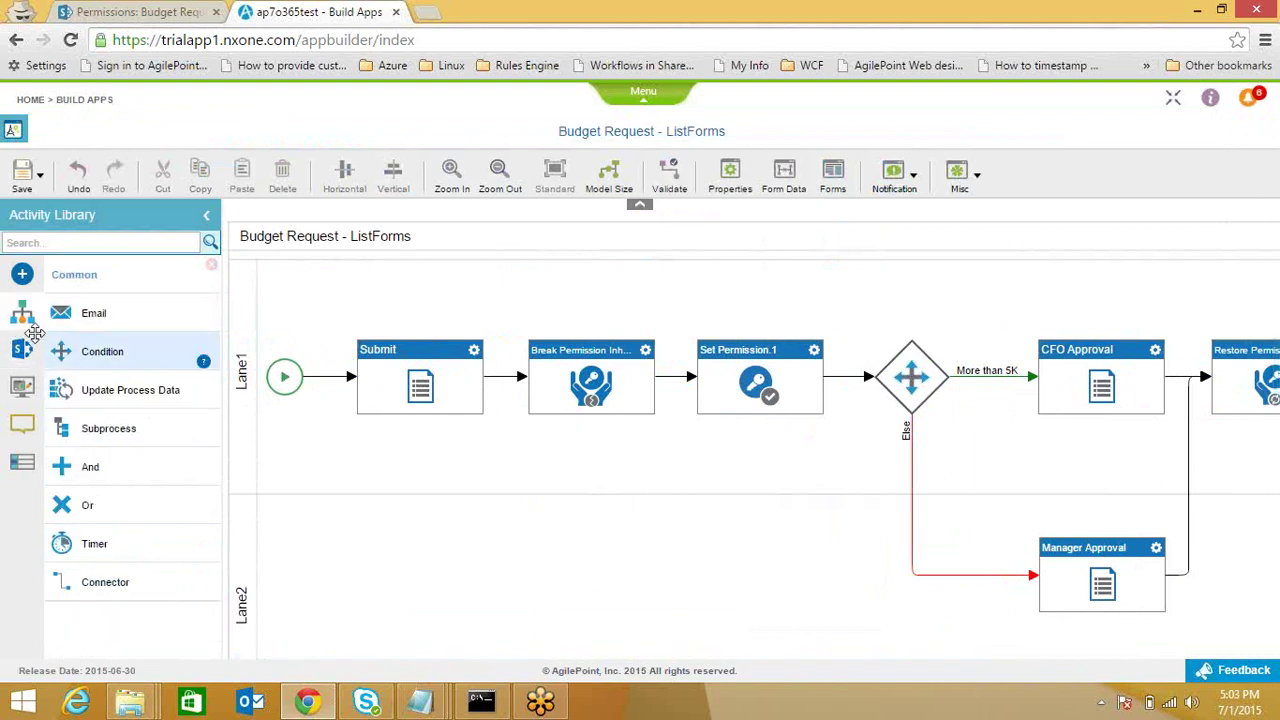
pyautogui.moveTo(109, 543)
pyautogui.mouseDown()
pyautogui.moveTo(515, 406)
pyautogui.moveTo(521, 366)
pyautogui.moveTo(505, 376)
pyautogui.mouseUp()
pyautogui.moveTo(504, 375); pyautogui.dragTo(503, 375)
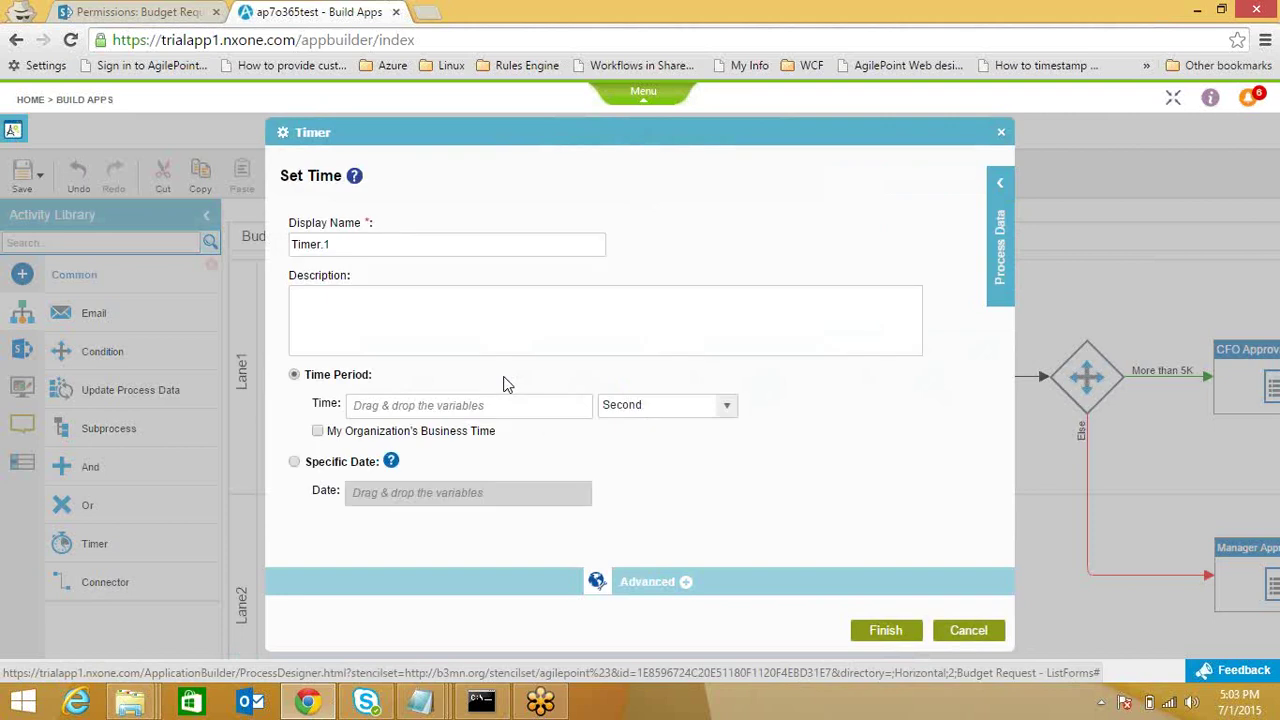
# - Set the timer's time period to 30 seconds and its display name to Wait for 30 sec
pyautogui.click(449, 412)
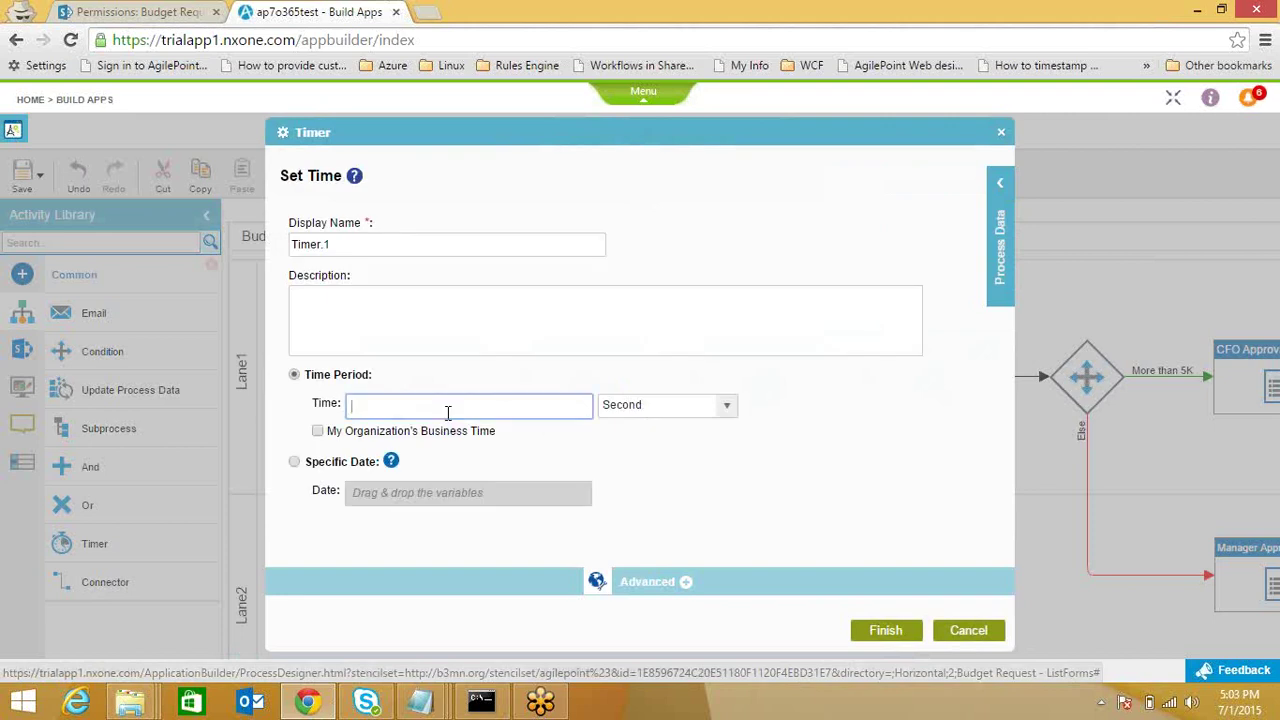
pyautogui.write('30')
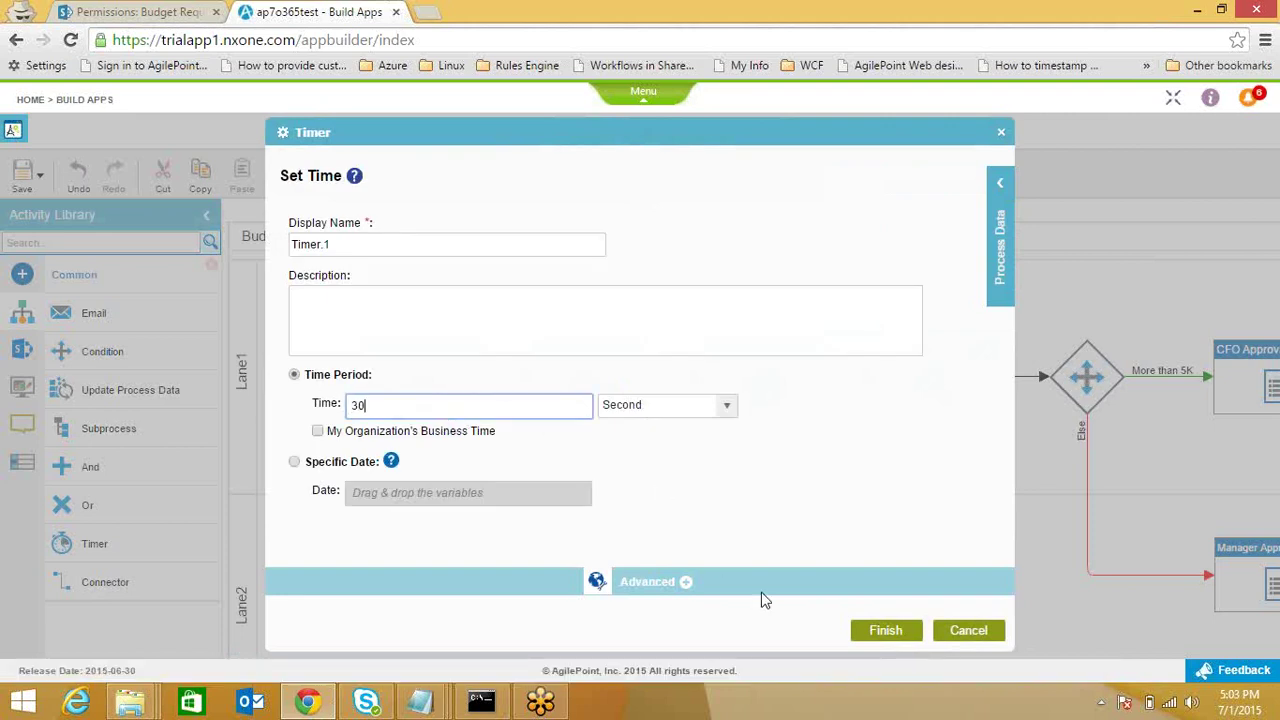
pyautogui.press('Tab')
pyautogui.click(330, 244)
pyautogui.hotkey('ctrl', 'a')
pyautogui.write('Wait for 30 sec')
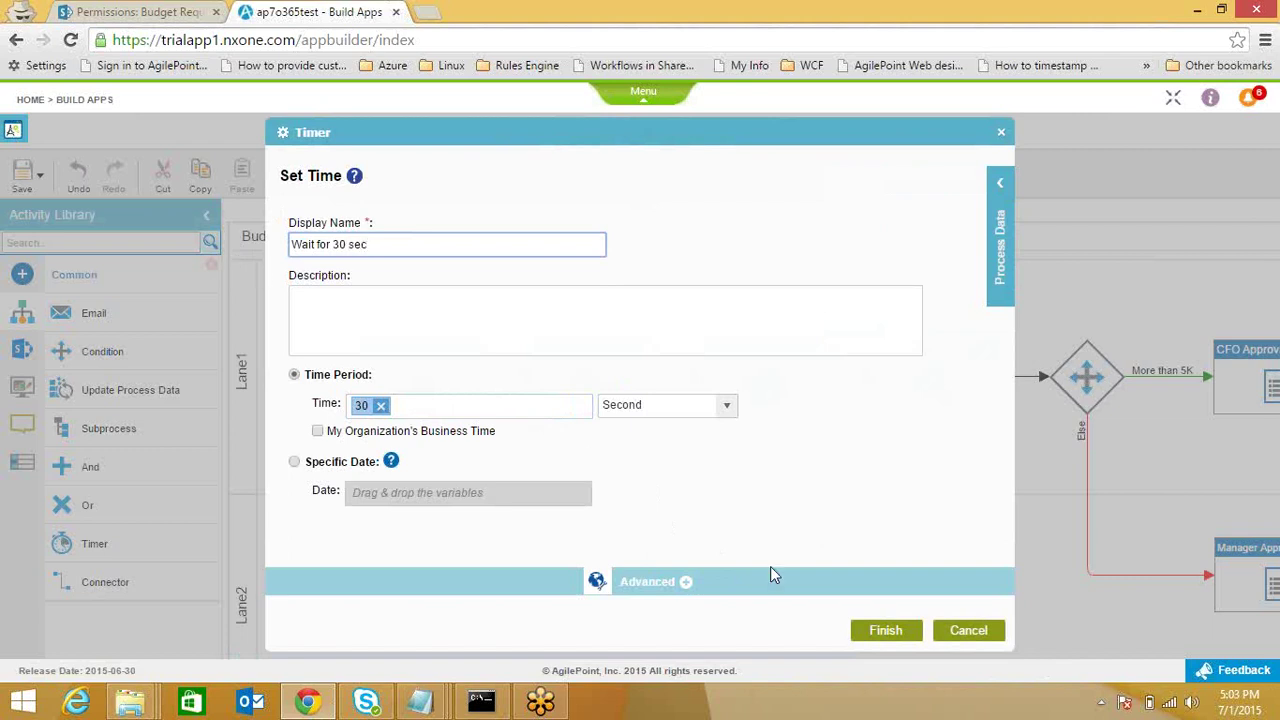
pyautogui.click(888, 632)
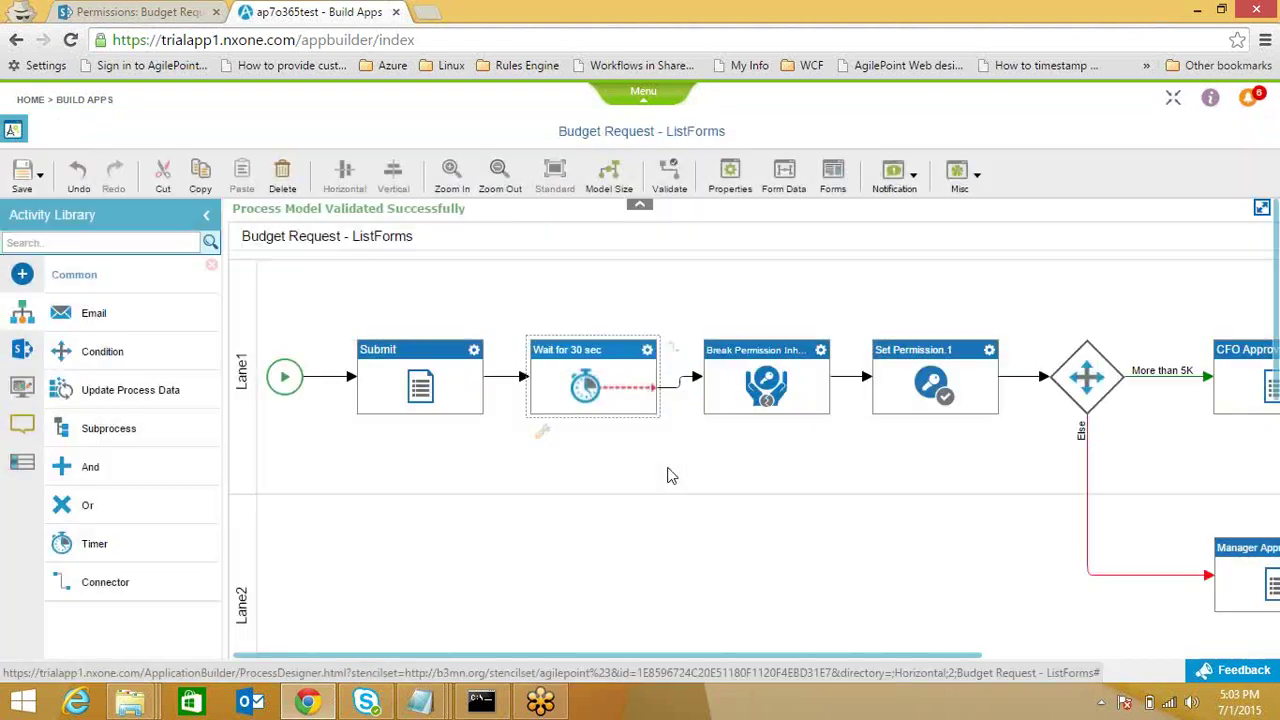
# - Save the Budget Request - ListForms process model
pyautogui.click(32, 175)
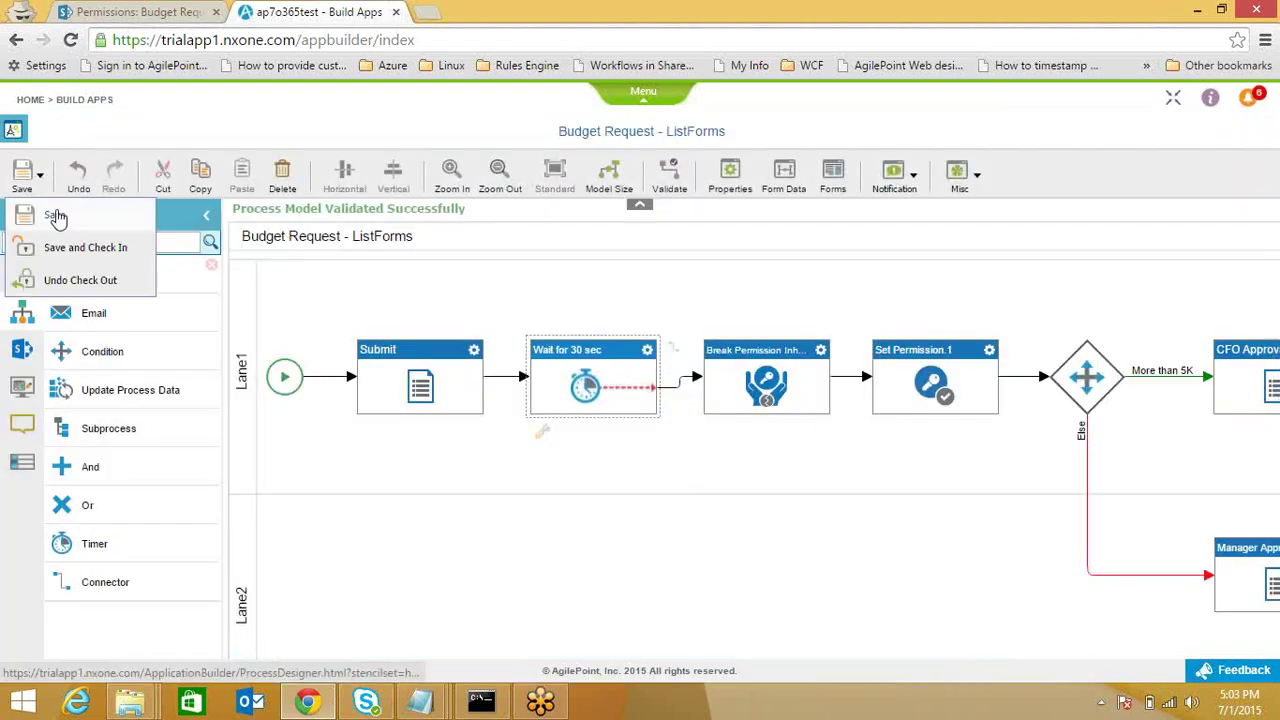
pyautogui.click(55, 216)
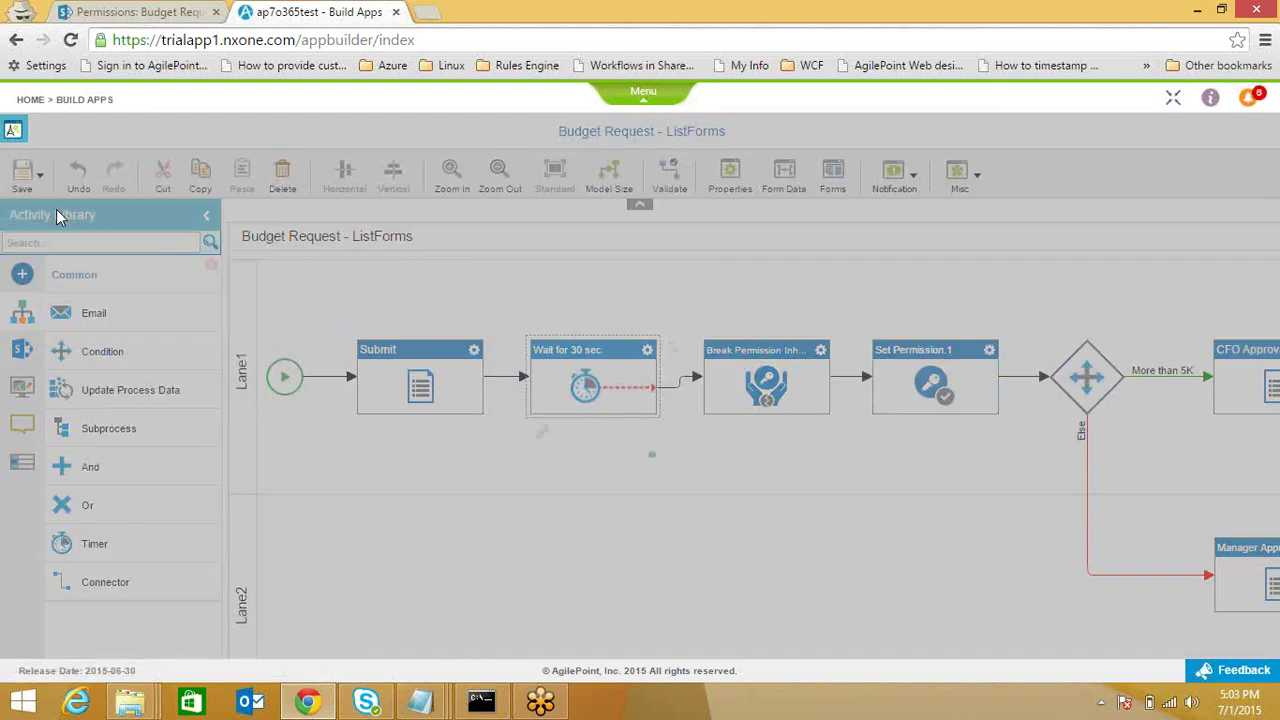
pyautogui.click(744, 431)
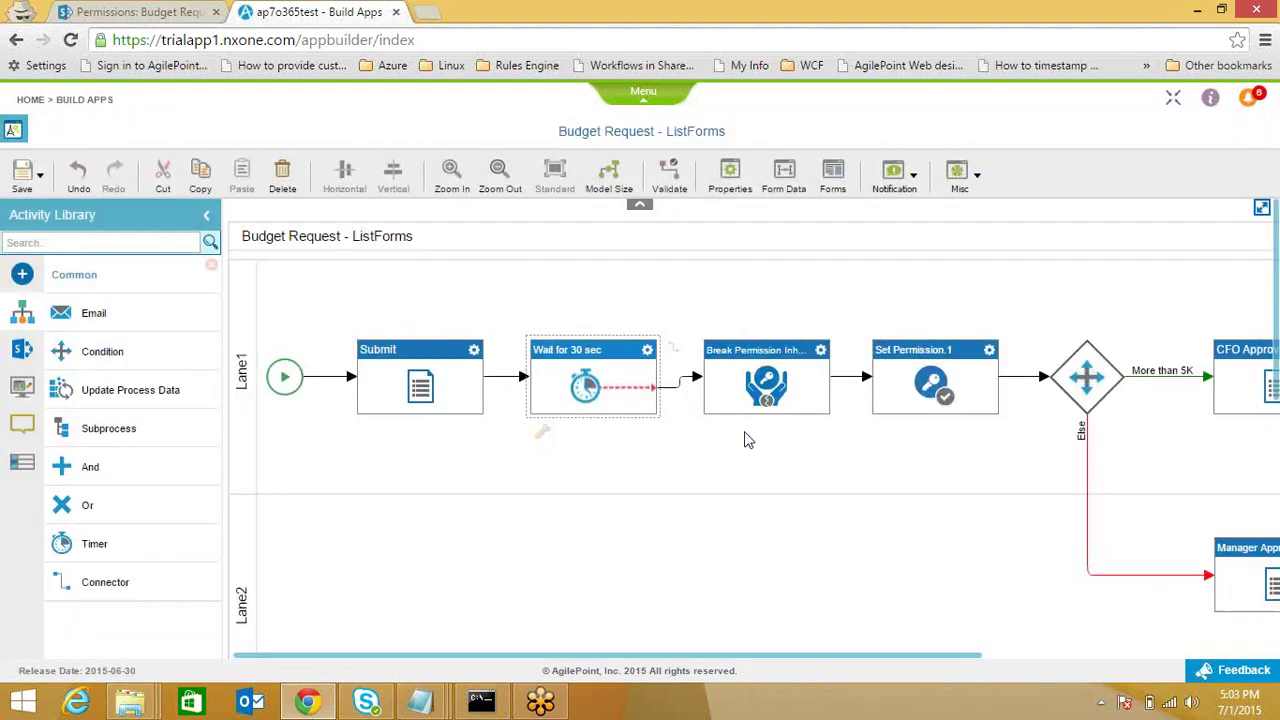
# - Return to the application overview and publish the Budget Request - ListForms application as Label 1.00, version 1.00
pyautogui.click(11, 140)
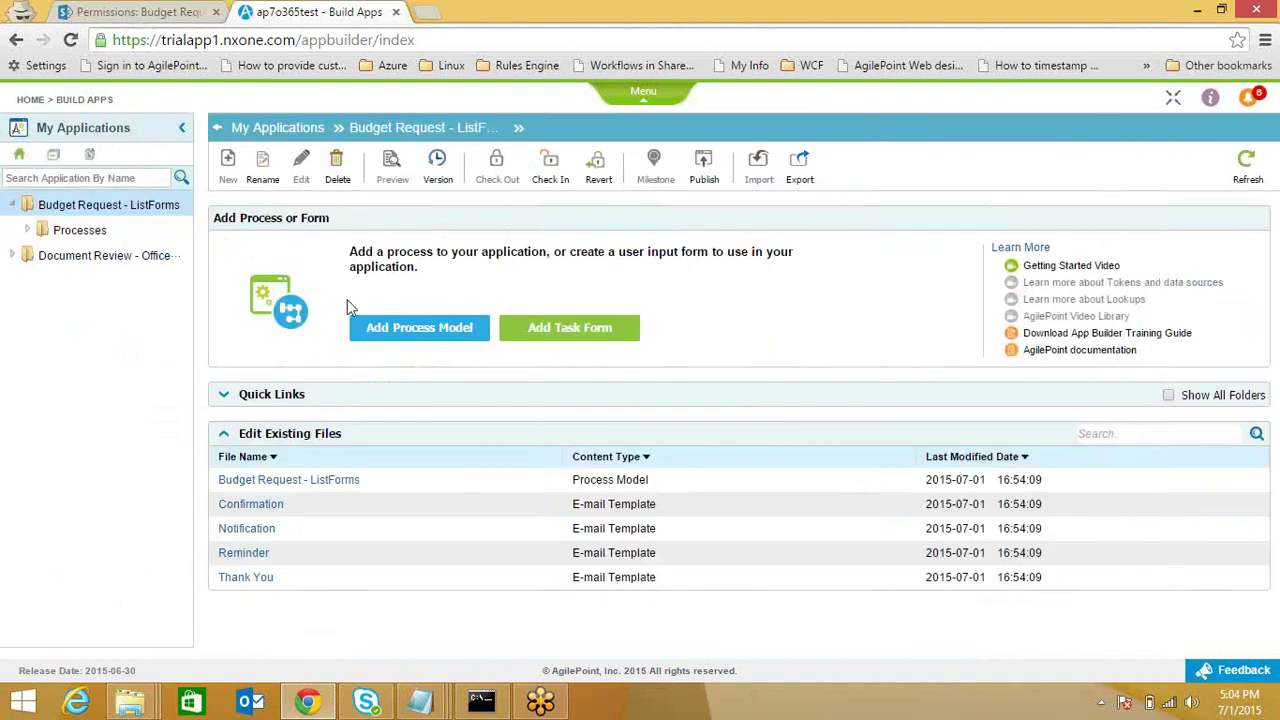
pyautogui.click(704, 170)
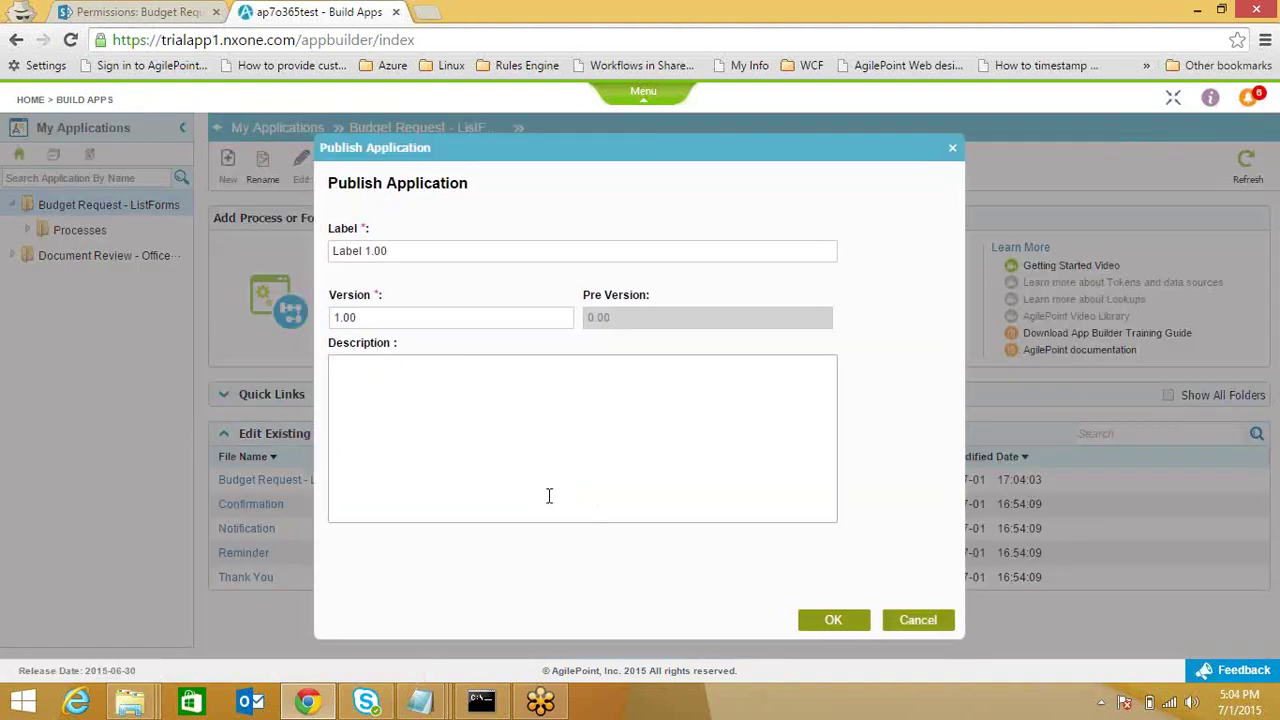
pyautogui.click(840, 620)
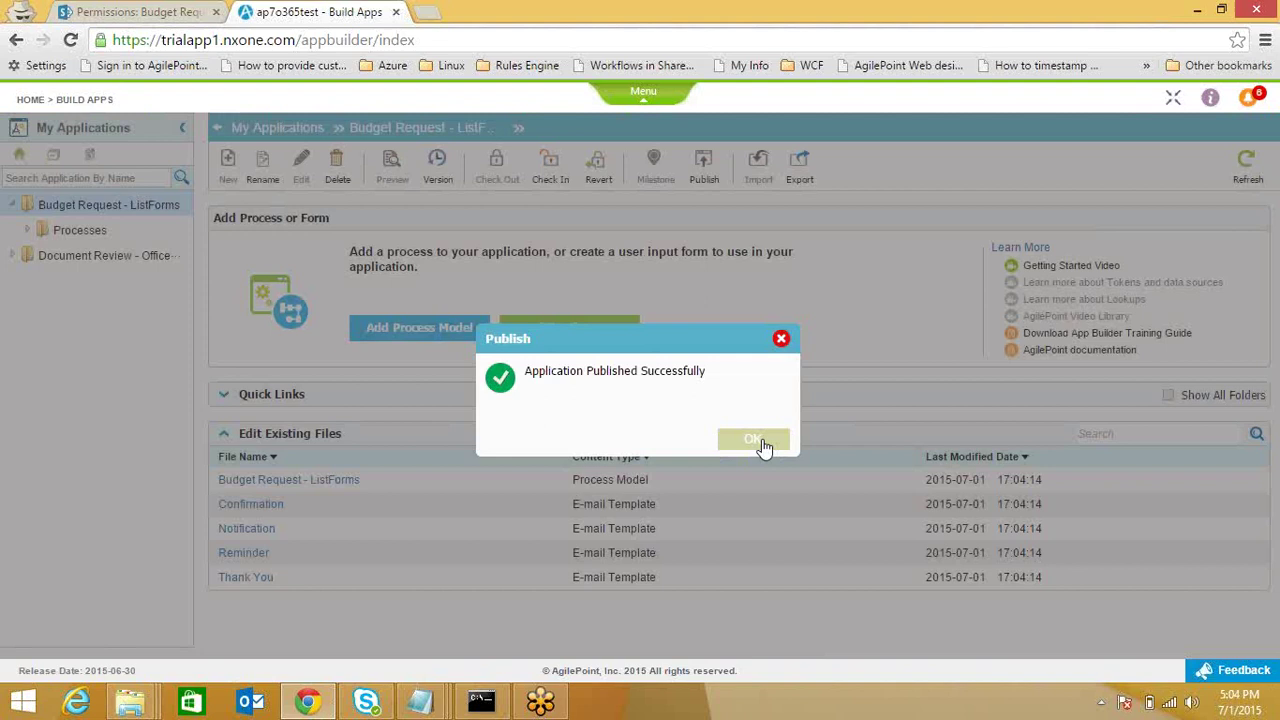
pyautogui.click(760, 442)
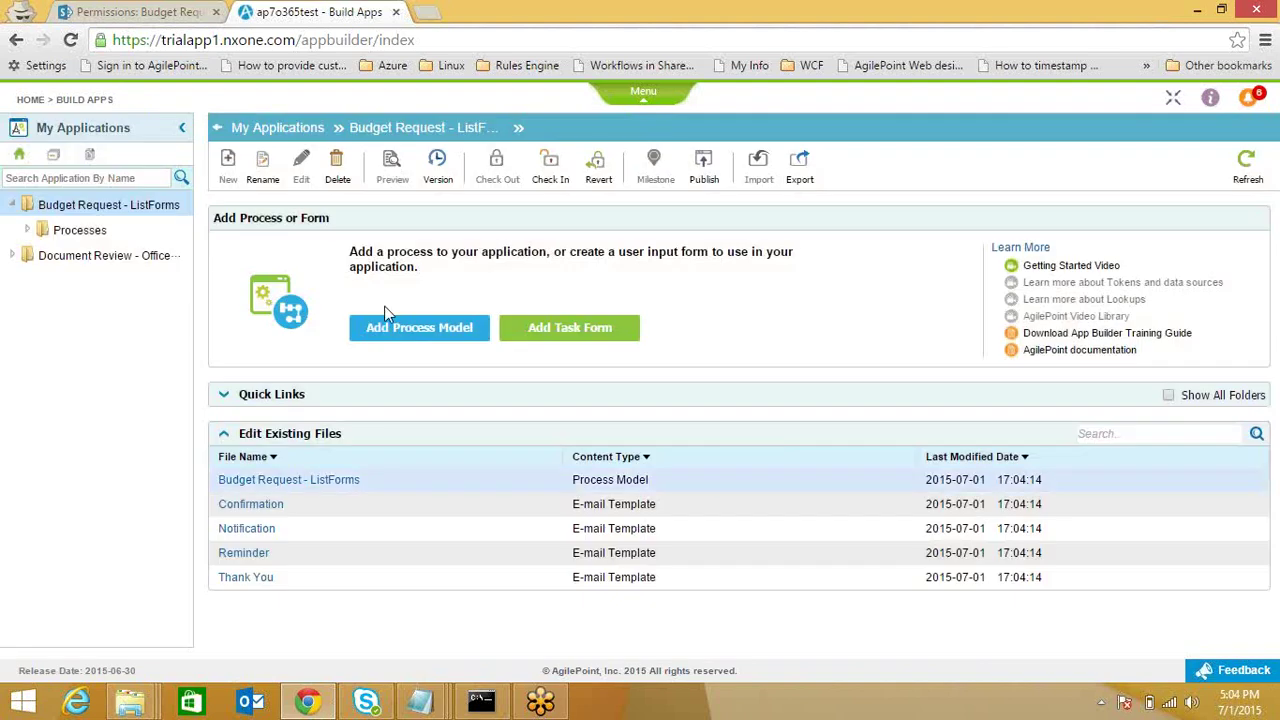
# - Switch to SharePoint and set up an AgilePoint workflow named BR_Demo on the Budget Request list that starts when a new item is created
pyautogui.click(137, 12)
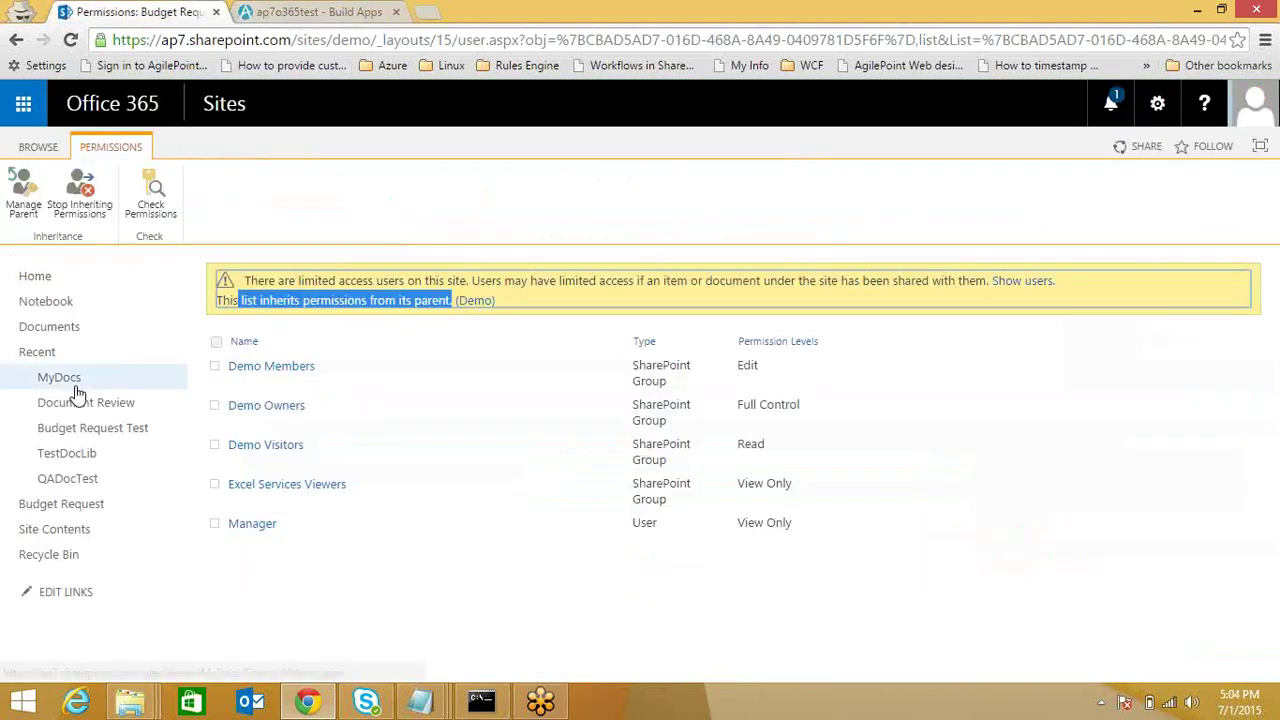
pyautogui.click(83, 512)
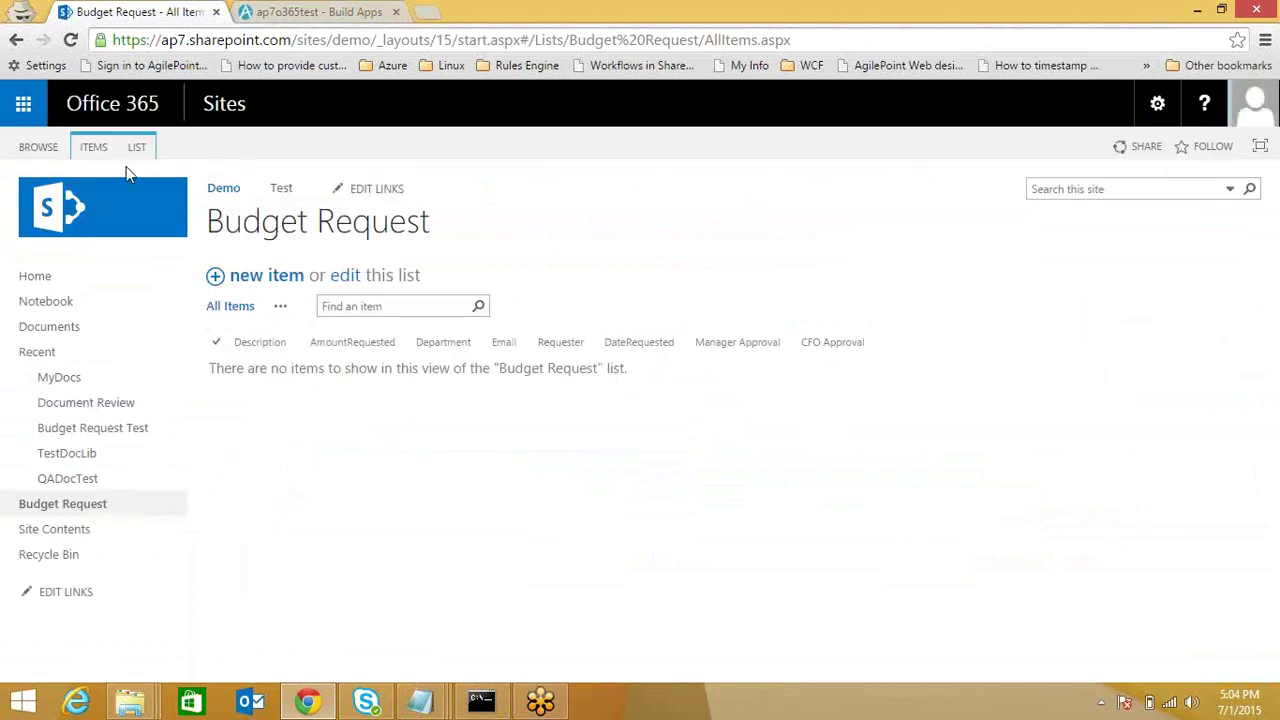
pyautogui.click(135, 150)
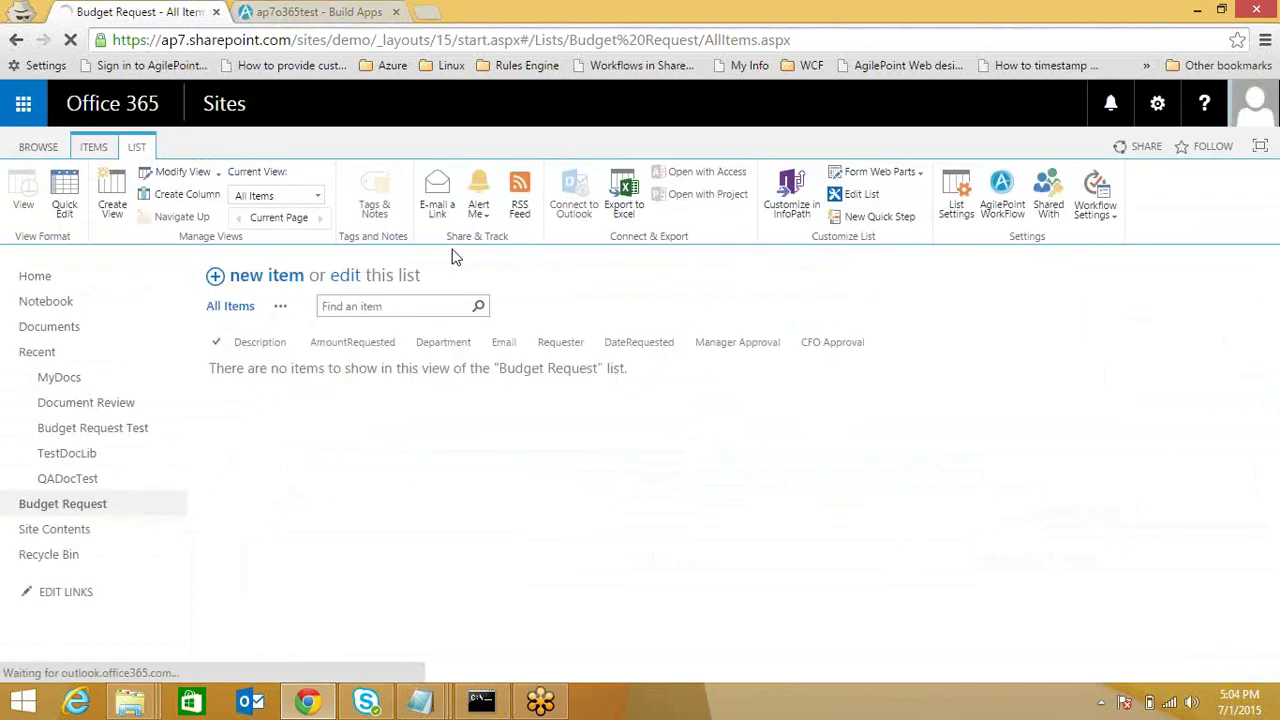
pyautogui.click(1003, 198)
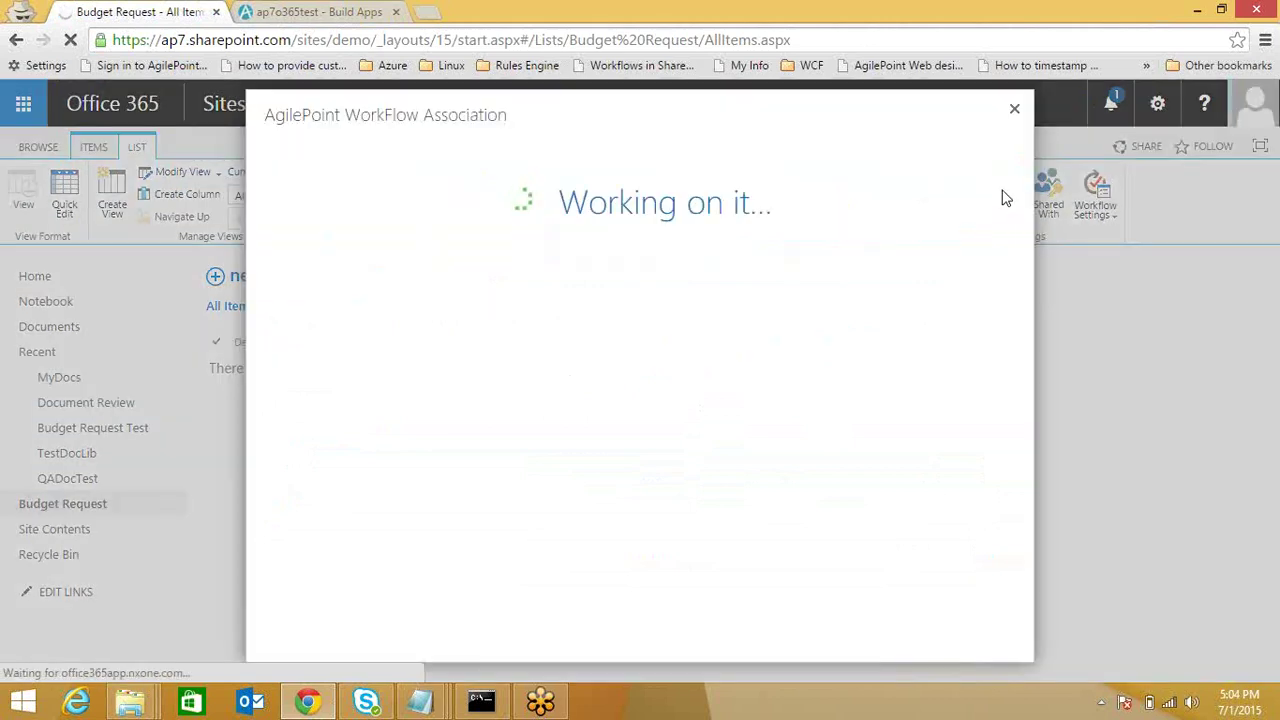
pyautogui.click(837, 277)
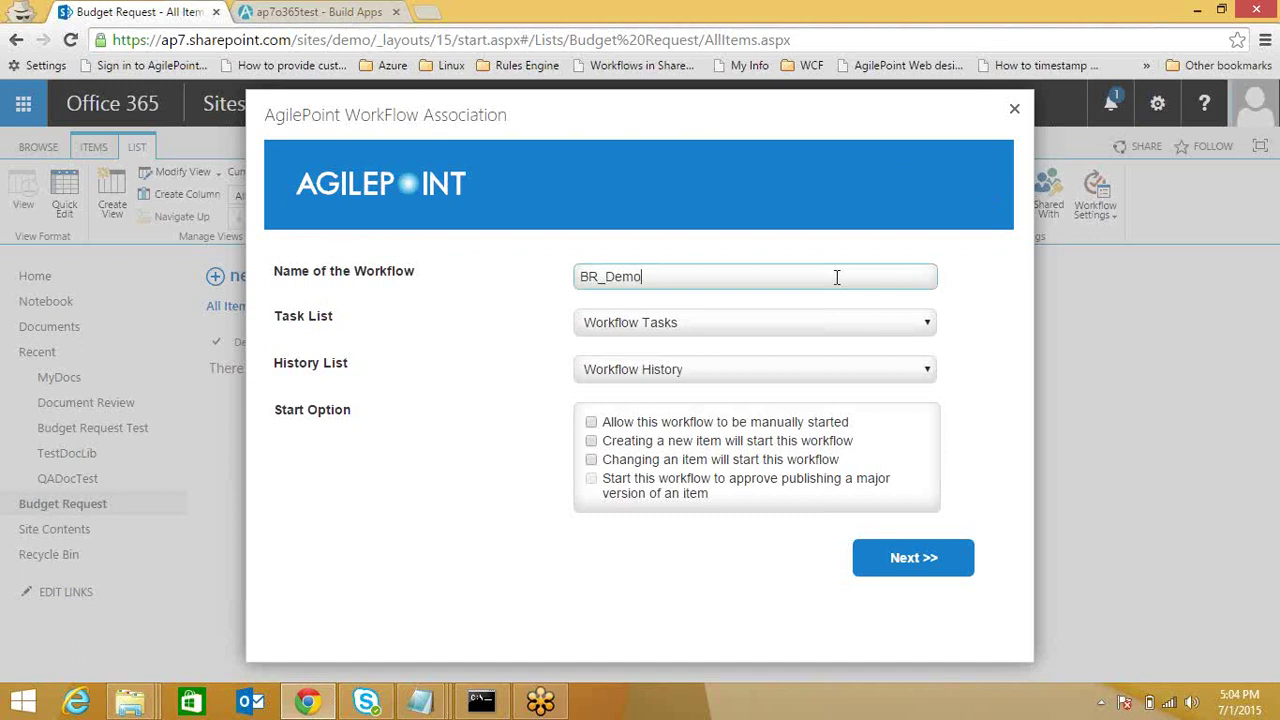
pyautogui.click(591, 441)
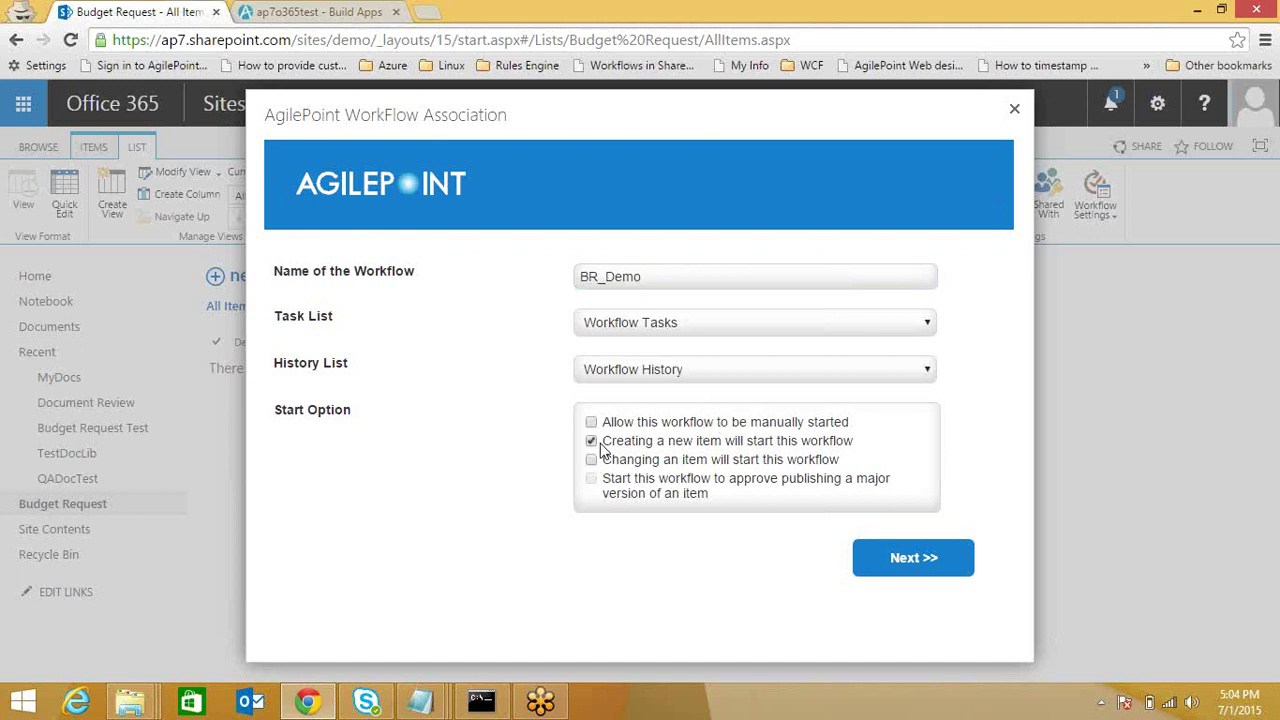
pyautogui.click(889, 566)
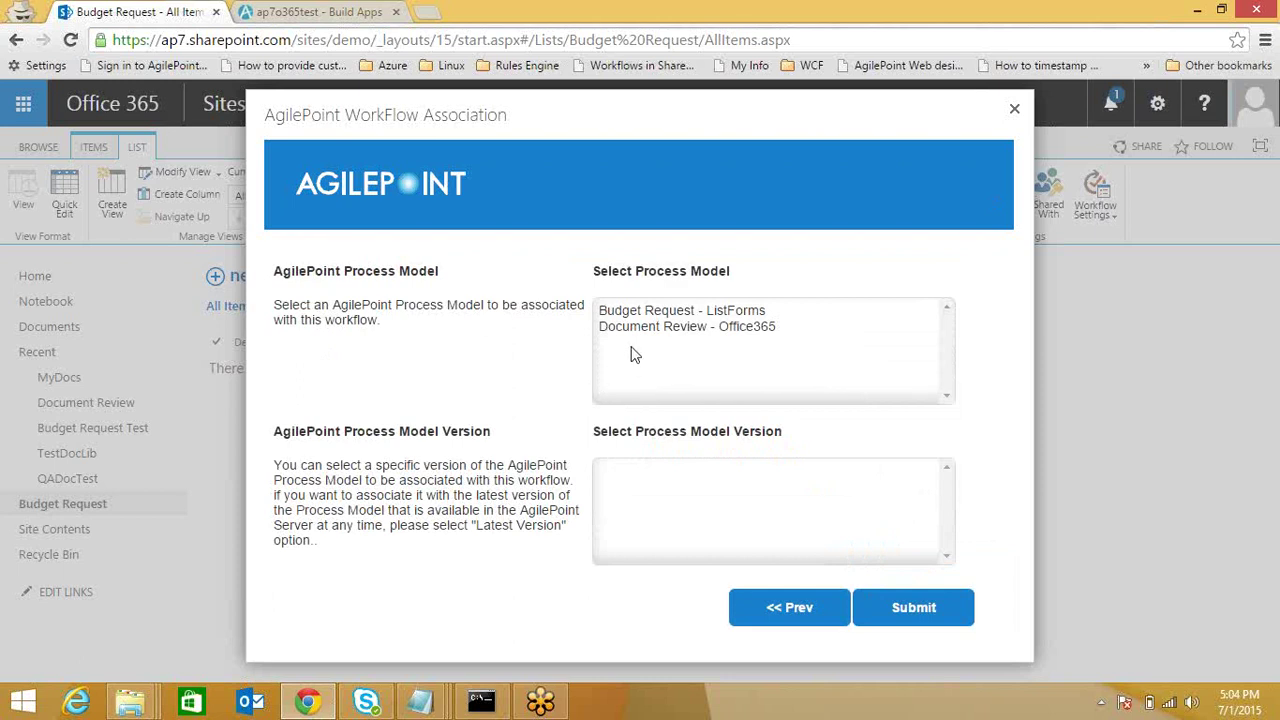
# - Associate the workflow with the Latest version of the Budget Request - ListForms process model and close the association dialog
pyautogui.click(632, 312)
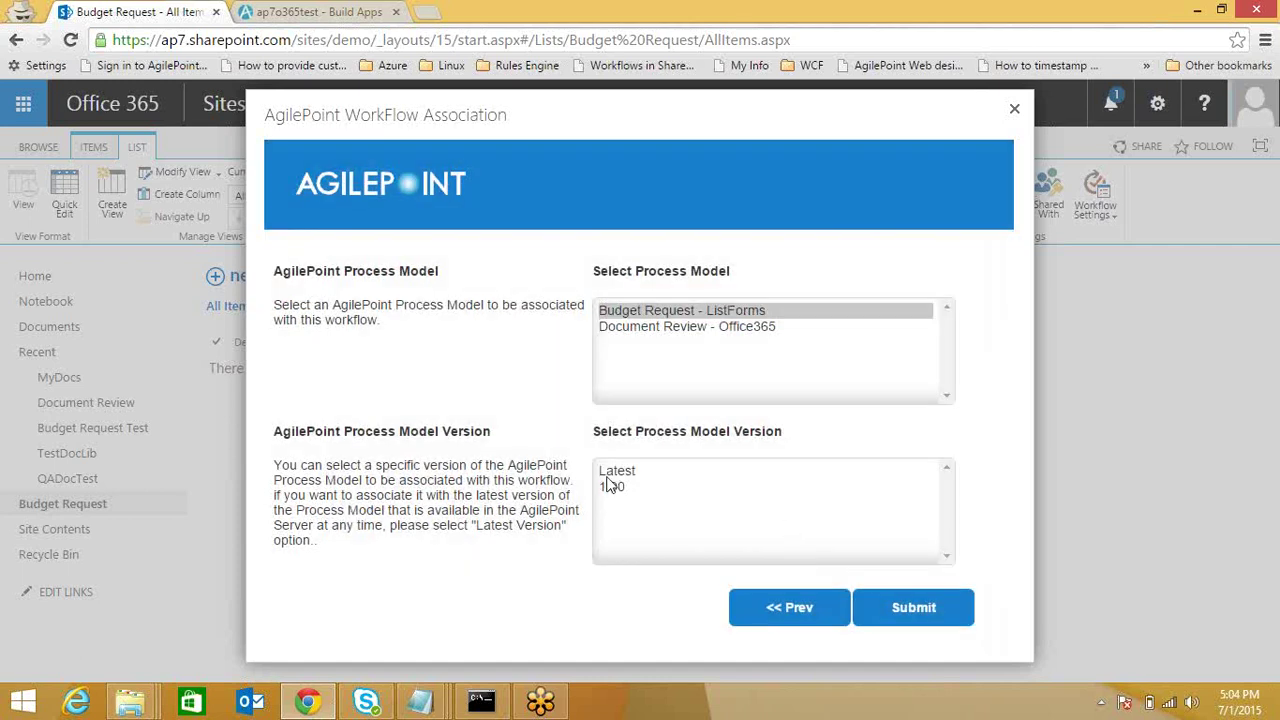
pyautogui.click(614, 472)
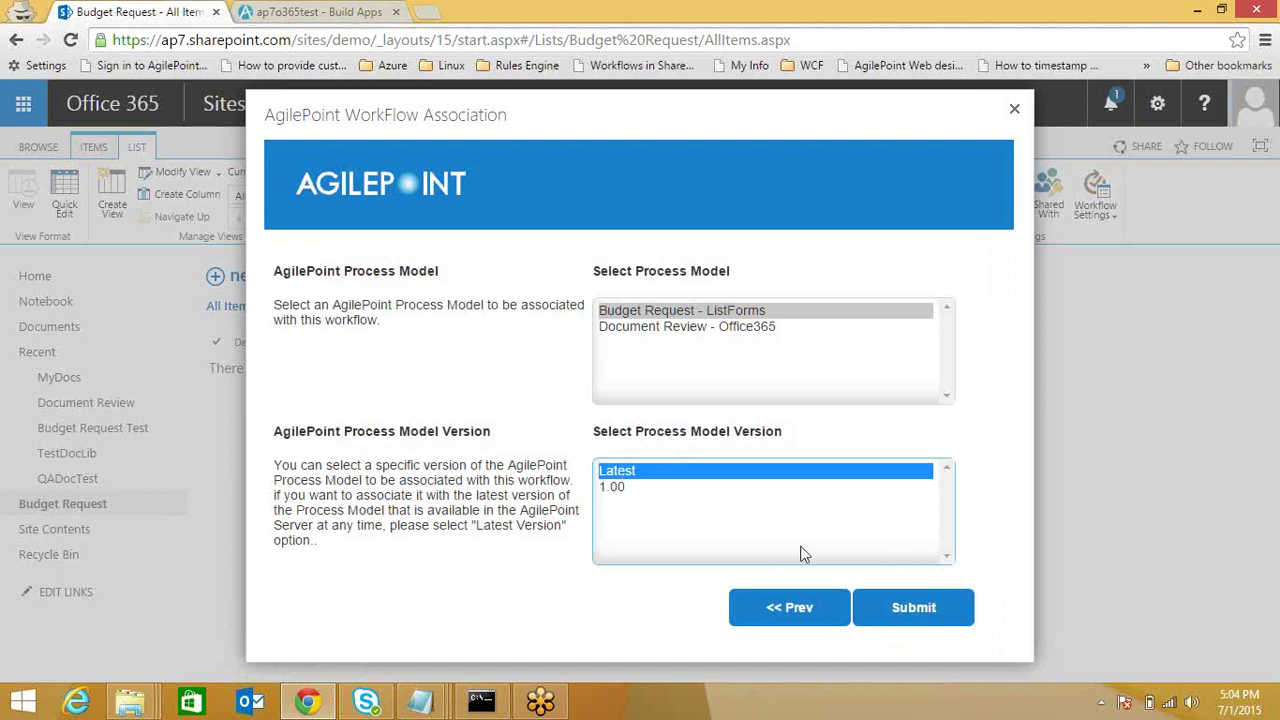
pyautogui.click(905, 608)
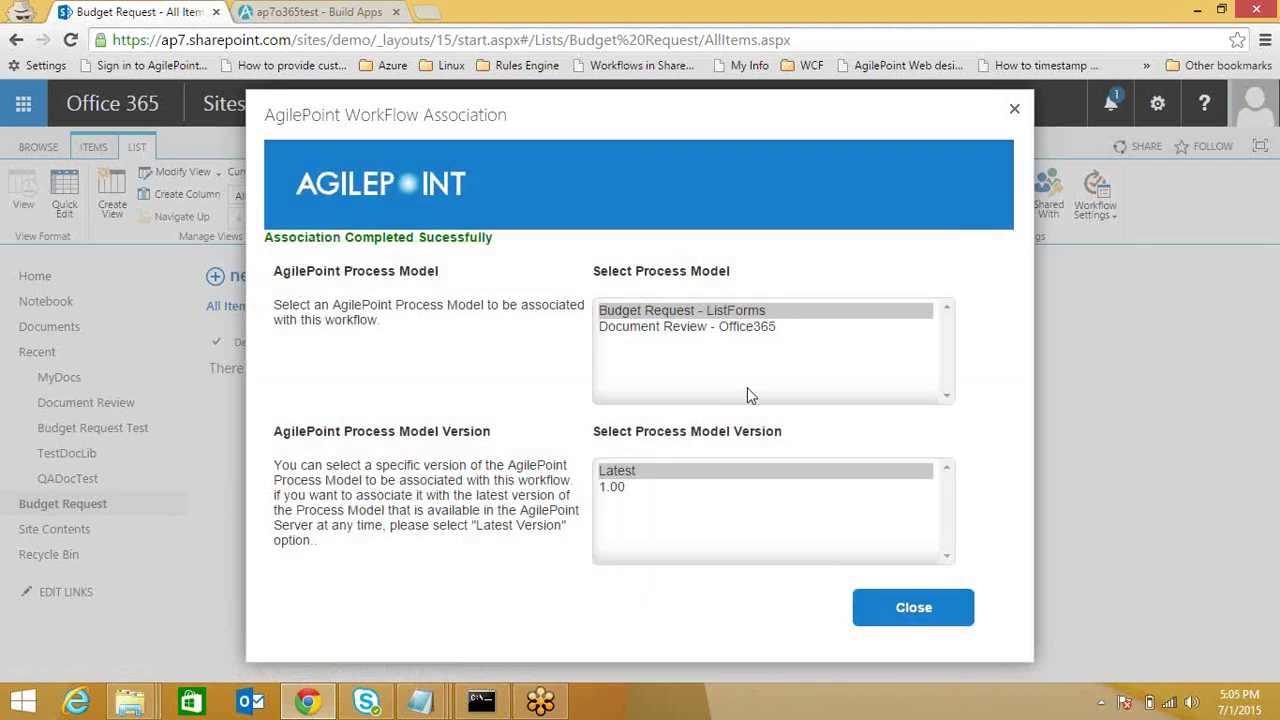
pyautogui.click(944, 622)
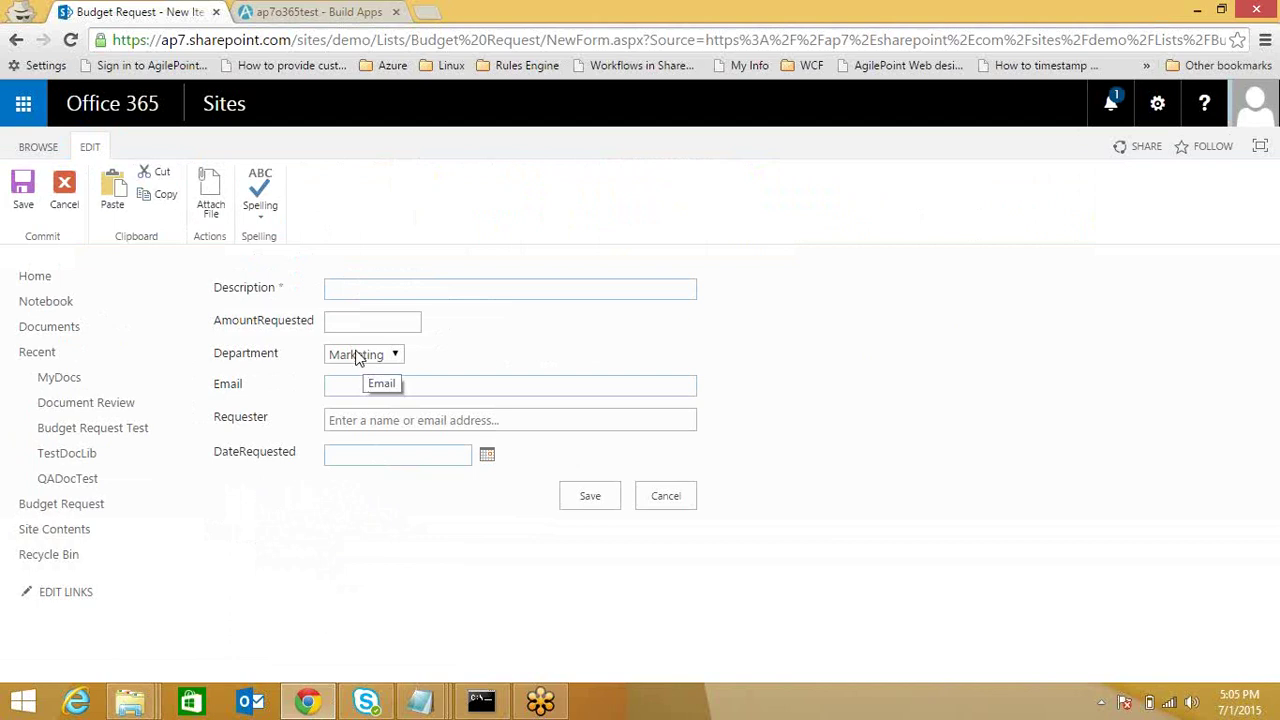
# - Save a new Budget Request item with description demo, amount 4999, department Marketing, the requester's email and name, and date 7/1/2015
pyautogui.click(352, 288)
pyautogui.write('demo')
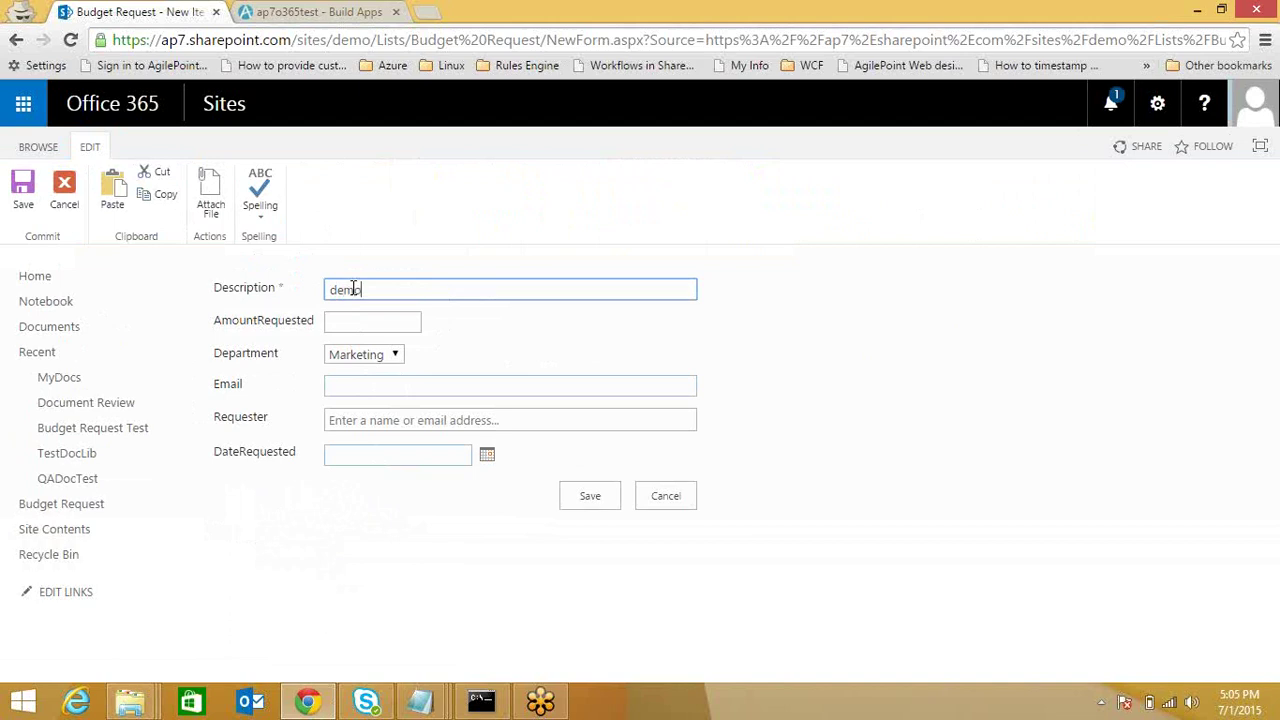
pyautogui.press('Tab')
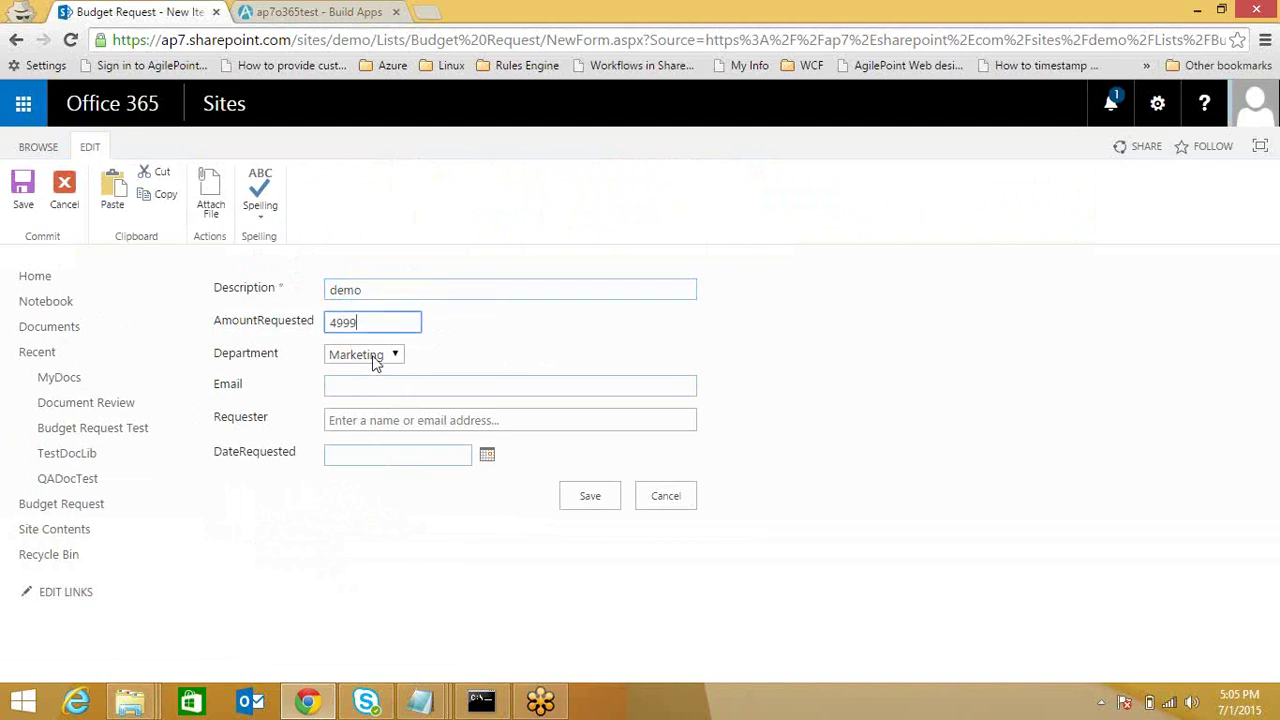
pyautogui.click(402, 385)
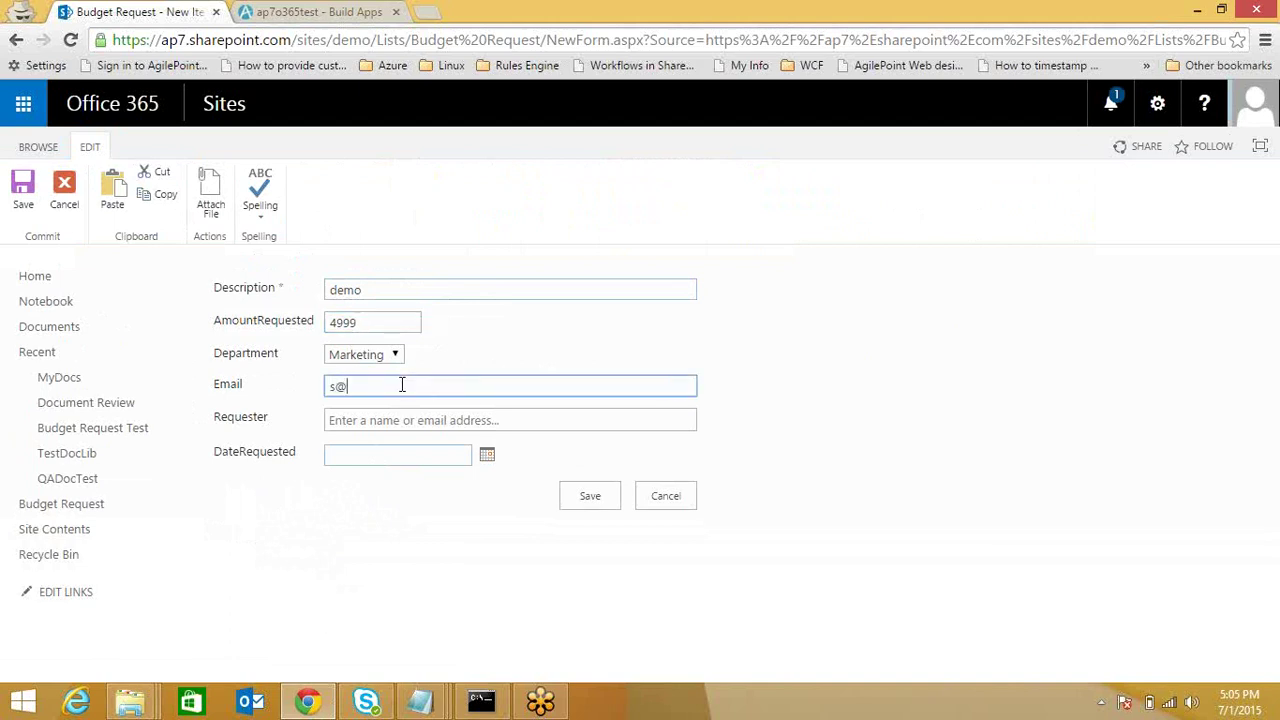
pyautogui.press('Tab')
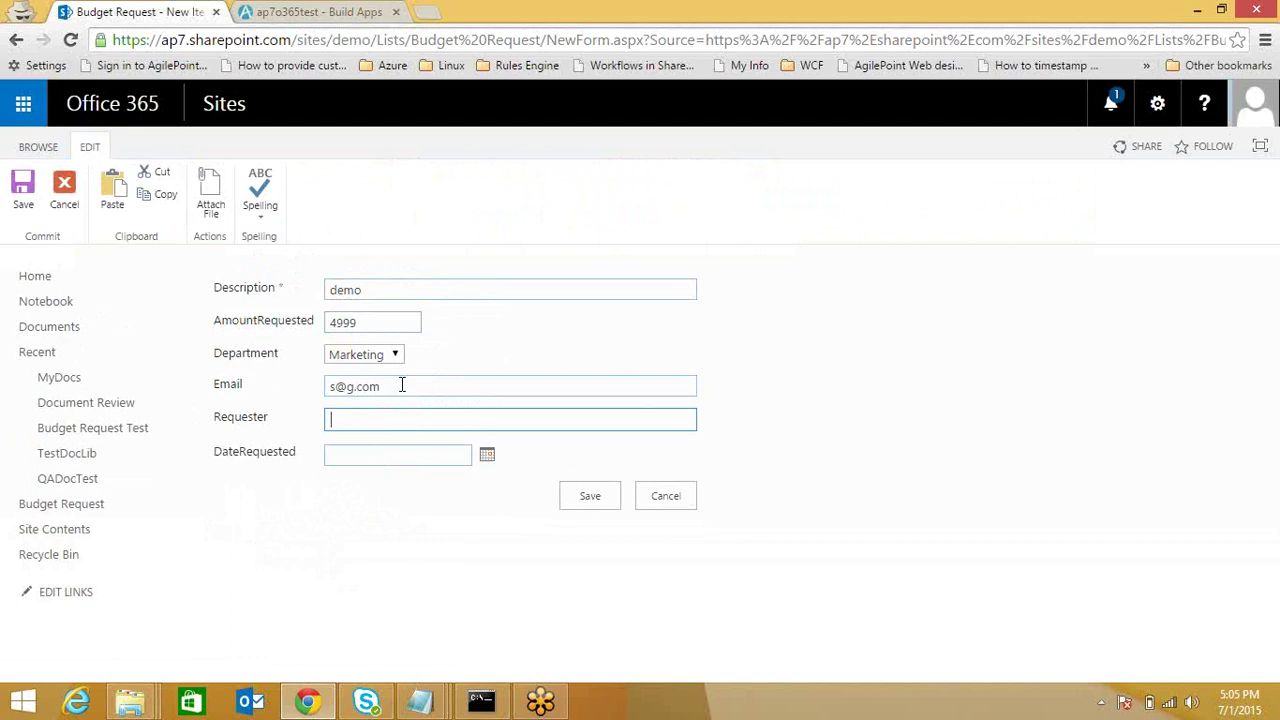
pyautogui.write('suj')
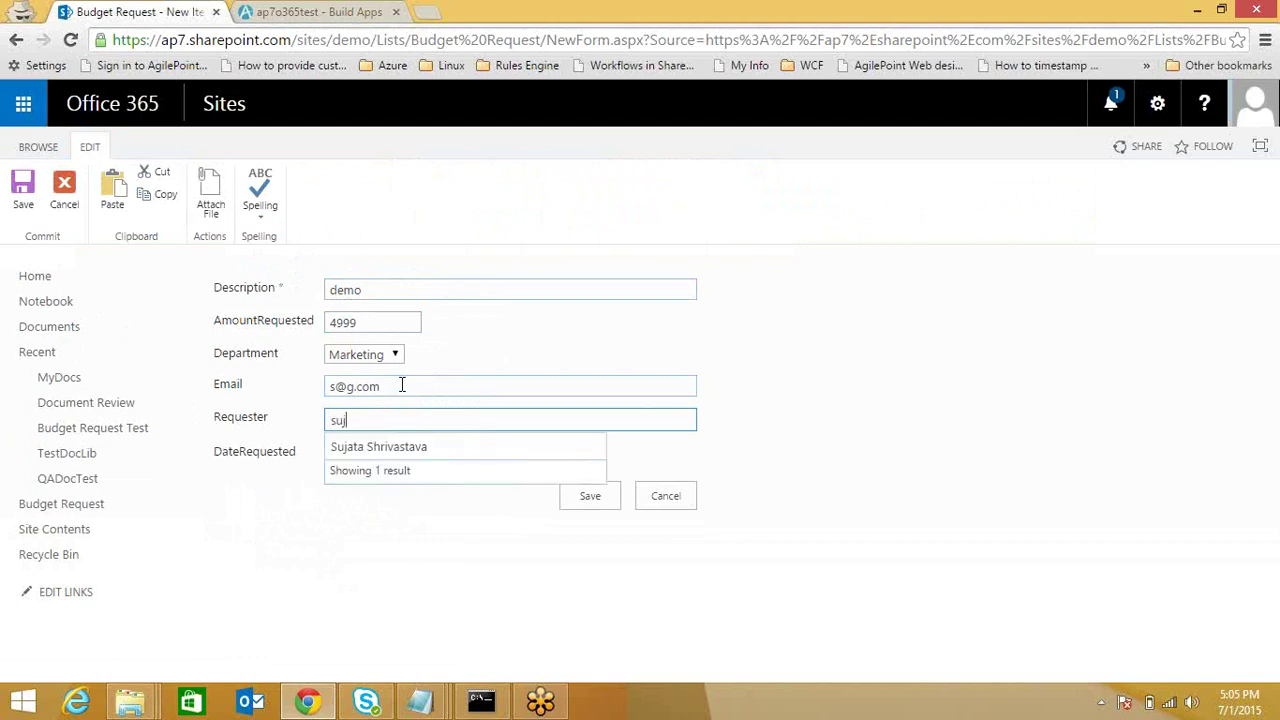
pyautogui.click(386, 447)
pyautogui.click(489, 459)
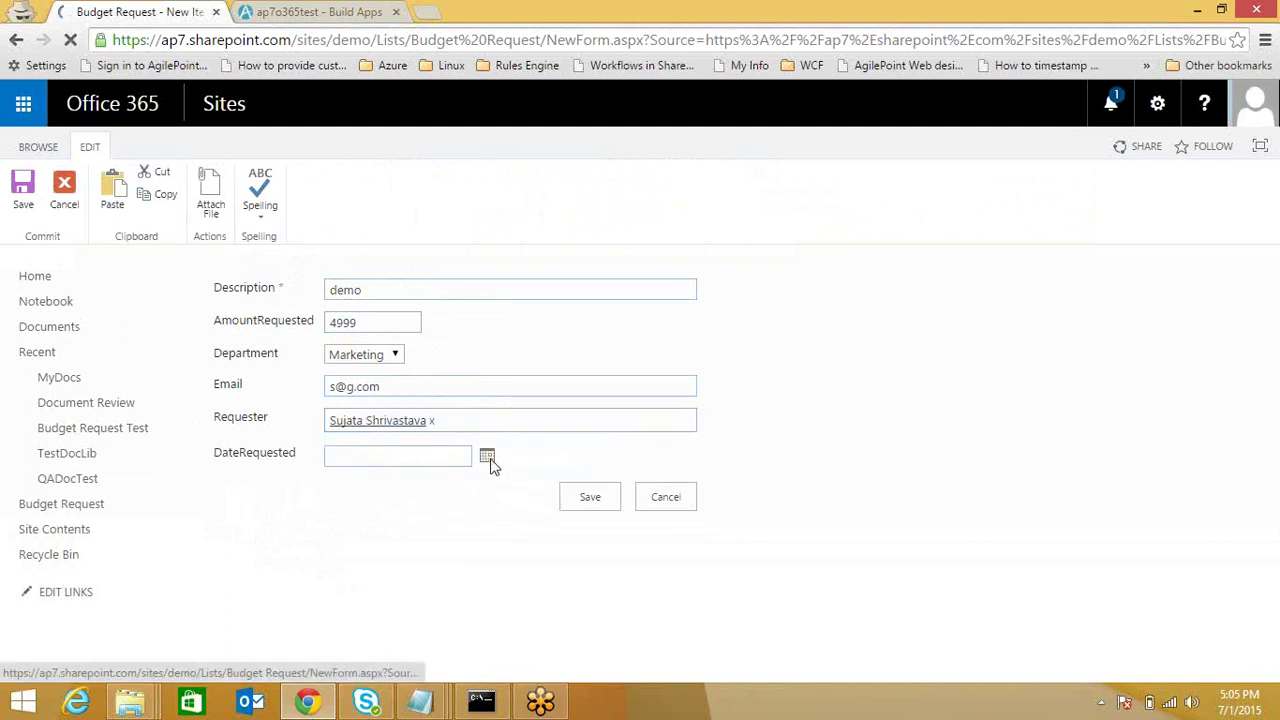
pyautogui.click(407, 526)
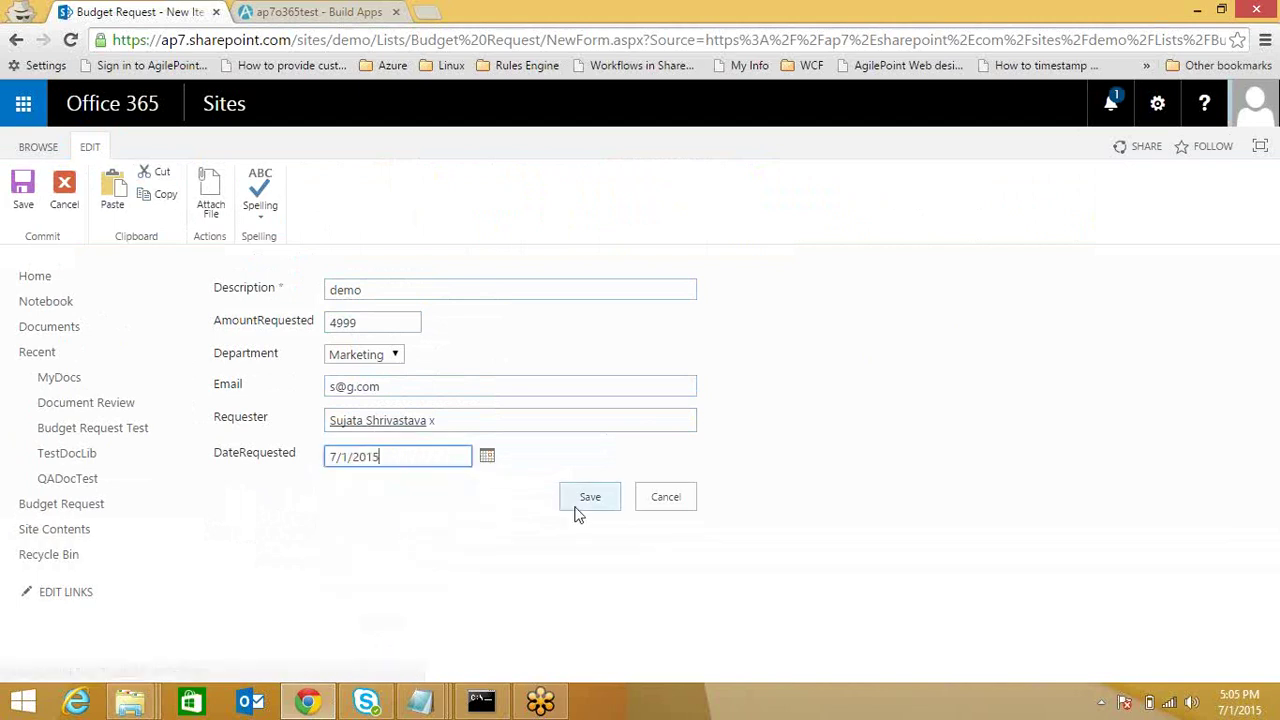
pyautogui.click(585, 498)
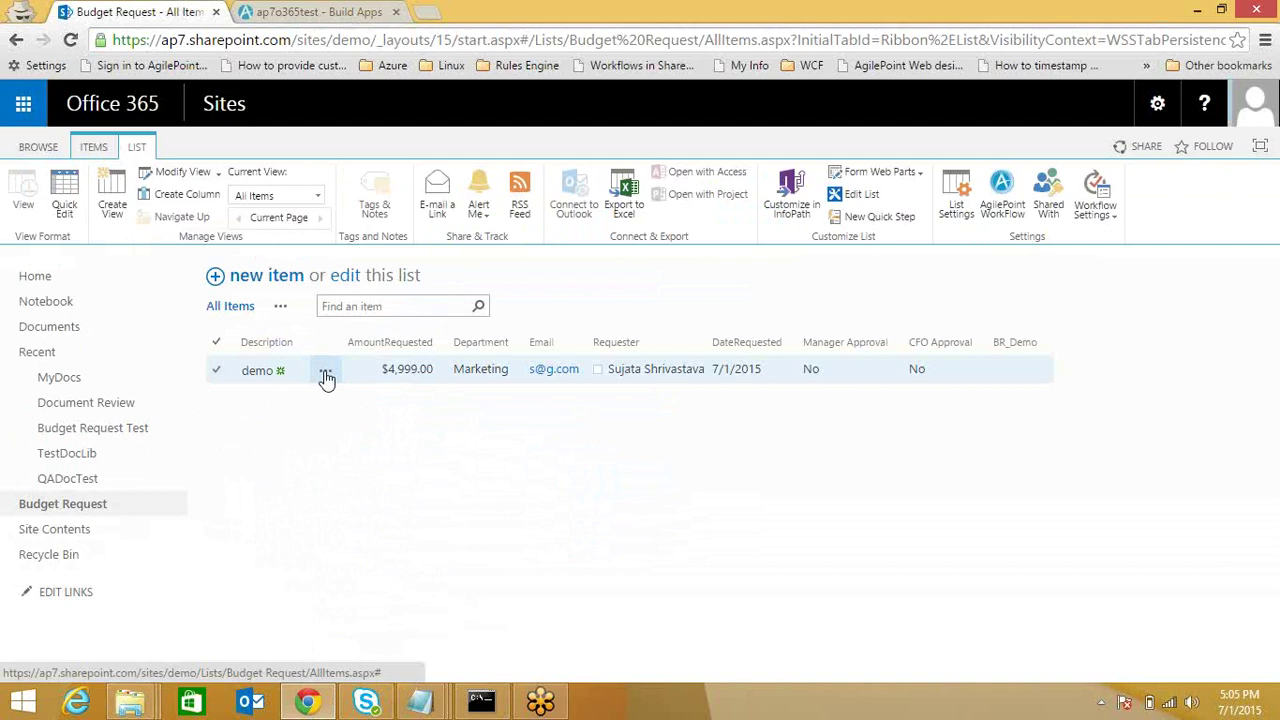
# - Review the demo item's permission inheritance and the Manager user's permission level, and return to the Budget Request list
pyautogui.click(326, 375)
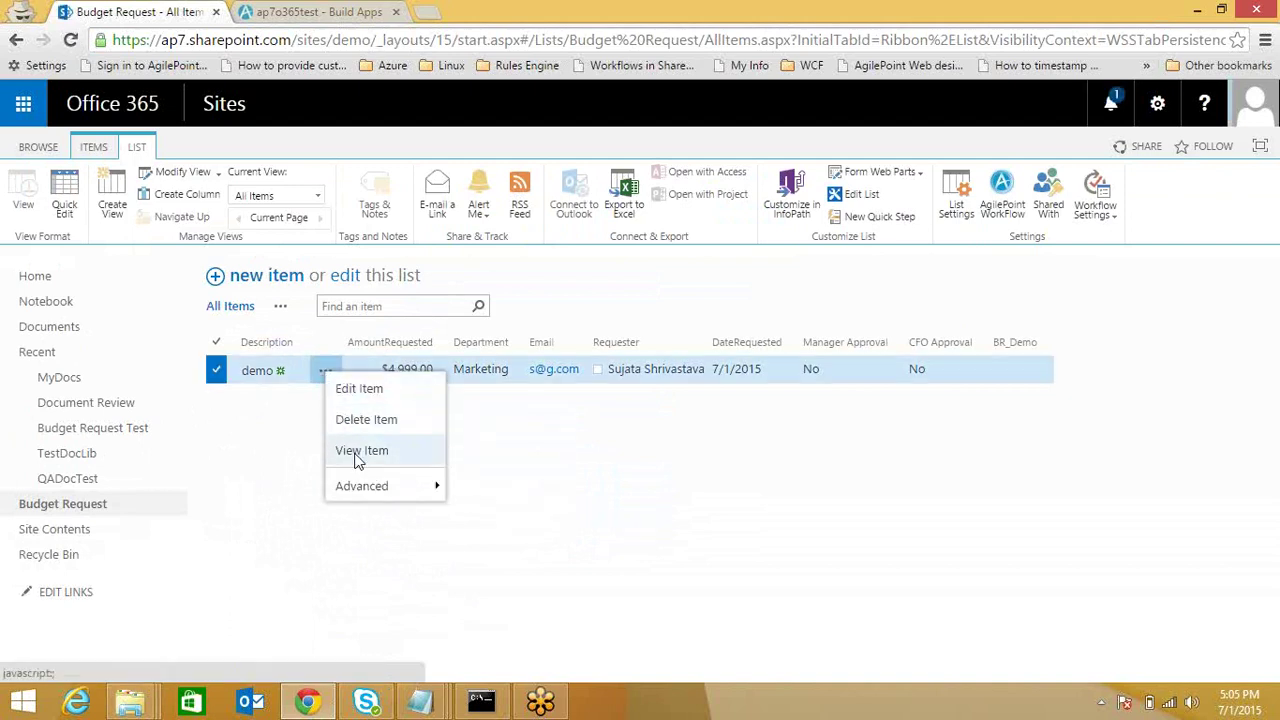
pyautogui.moveTo(368, 487)
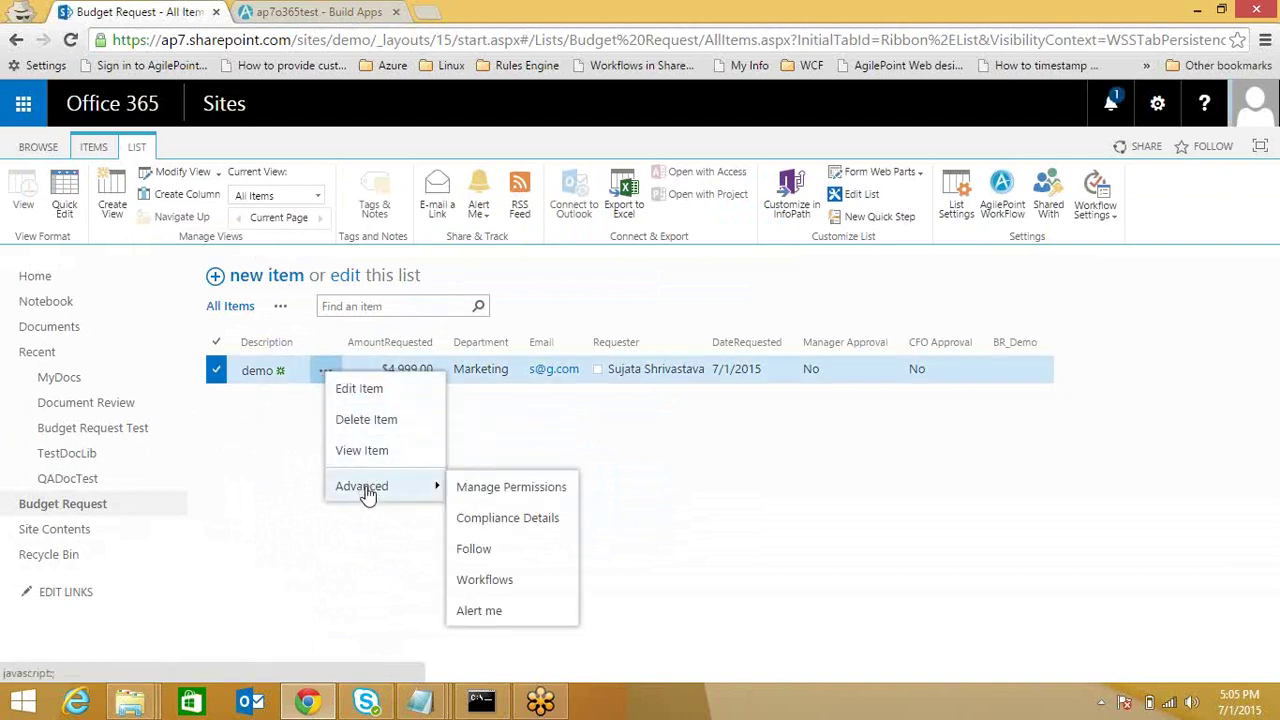
pyautogui.click(480, 492)
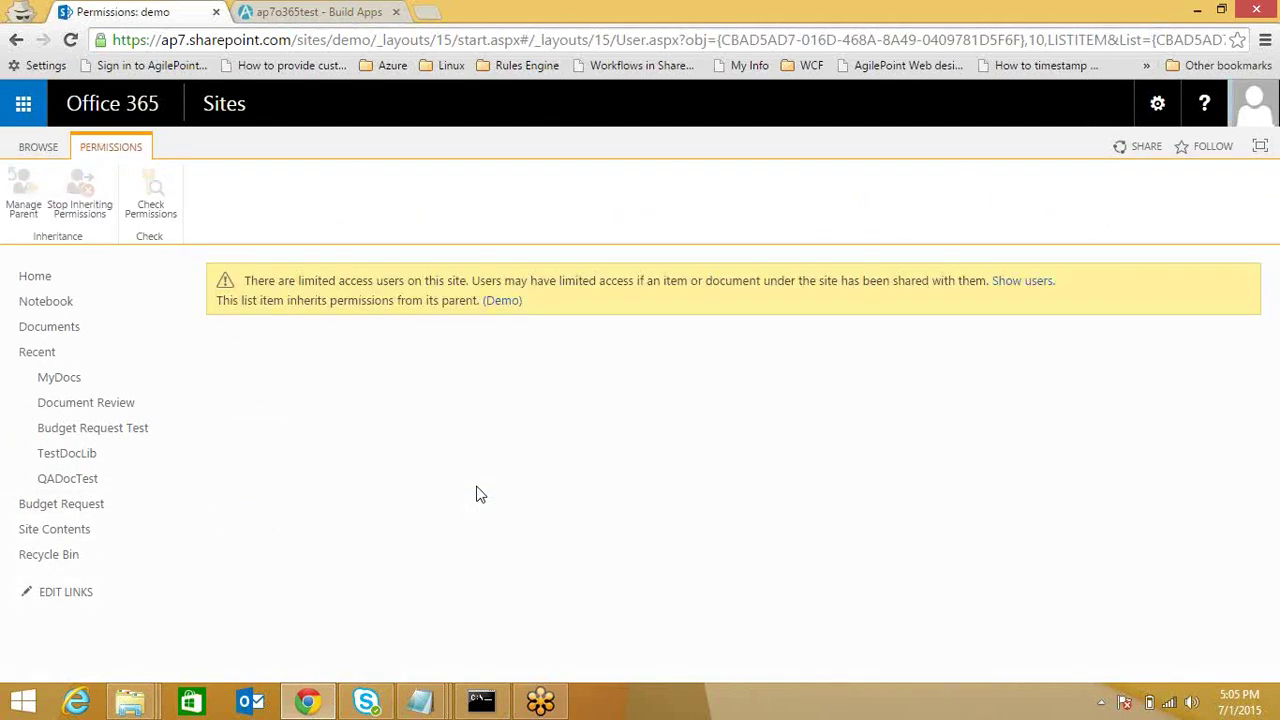
pyautogui.moveTo(222, 300); pyautogui.dragTo(481, 302)
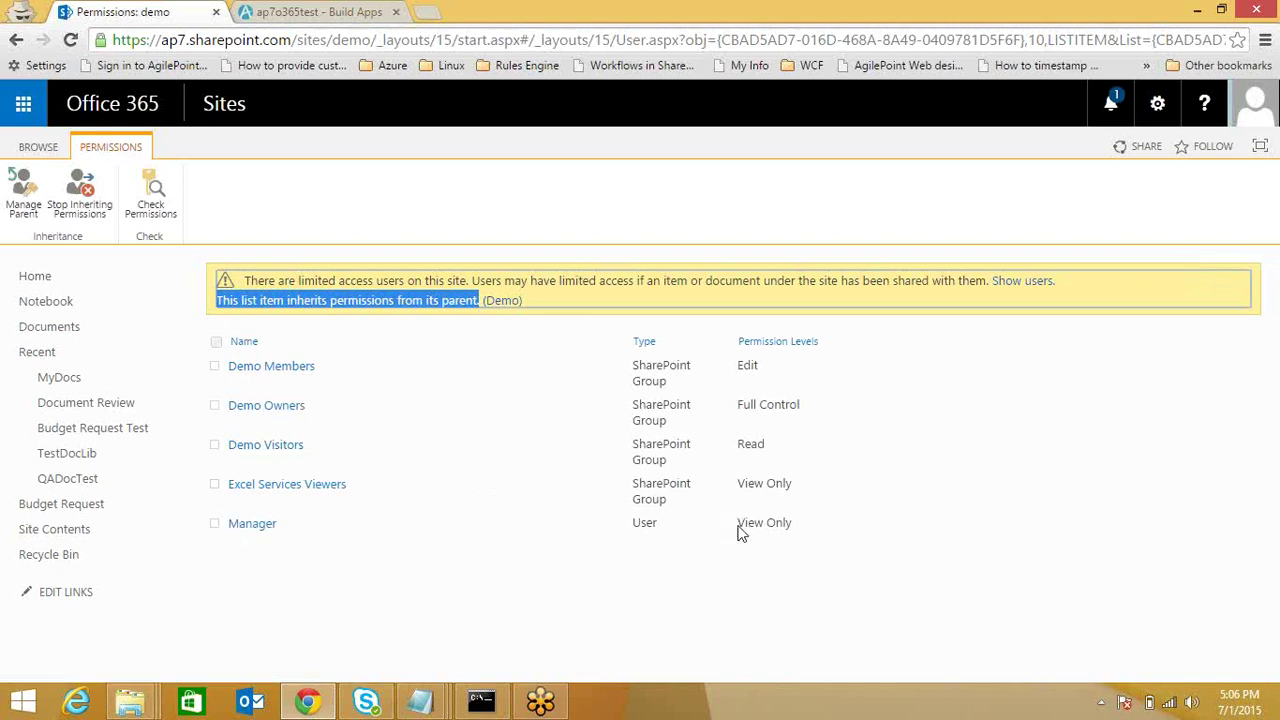
pyautogui.moveTo(738, 519); pyautogui.dragTo(794, 517)
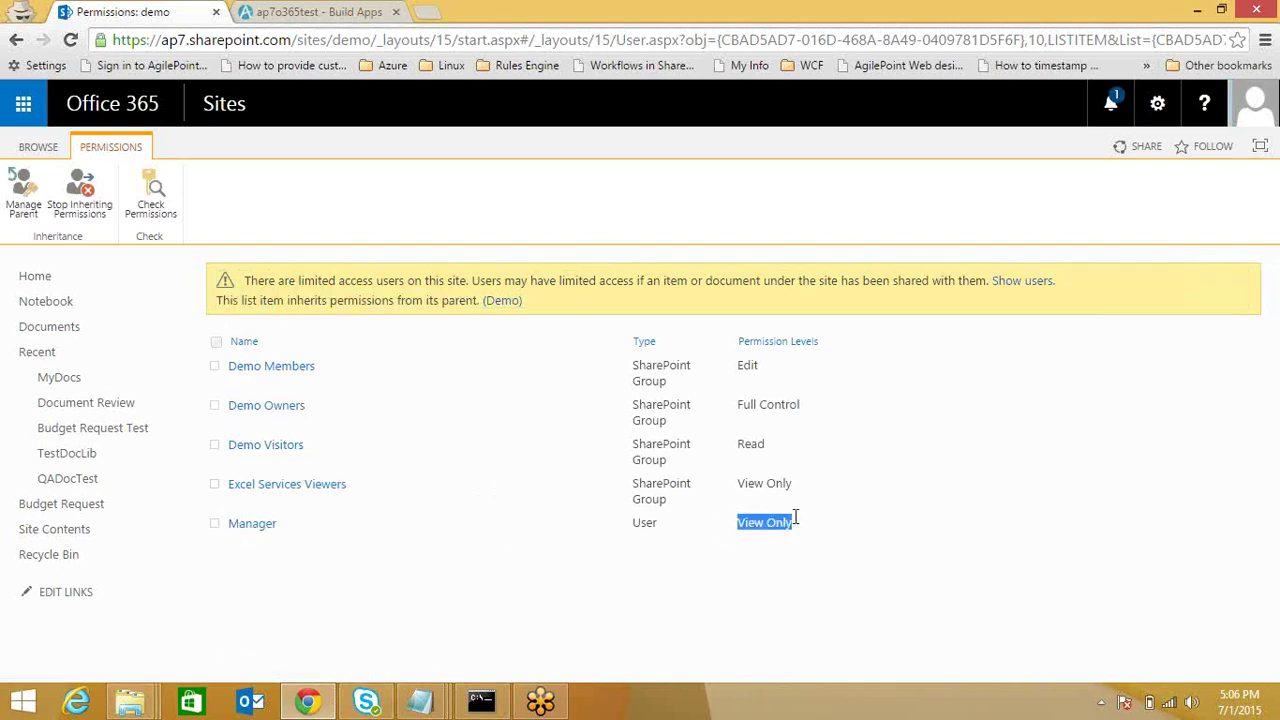
pyautogui.click(16, 40)
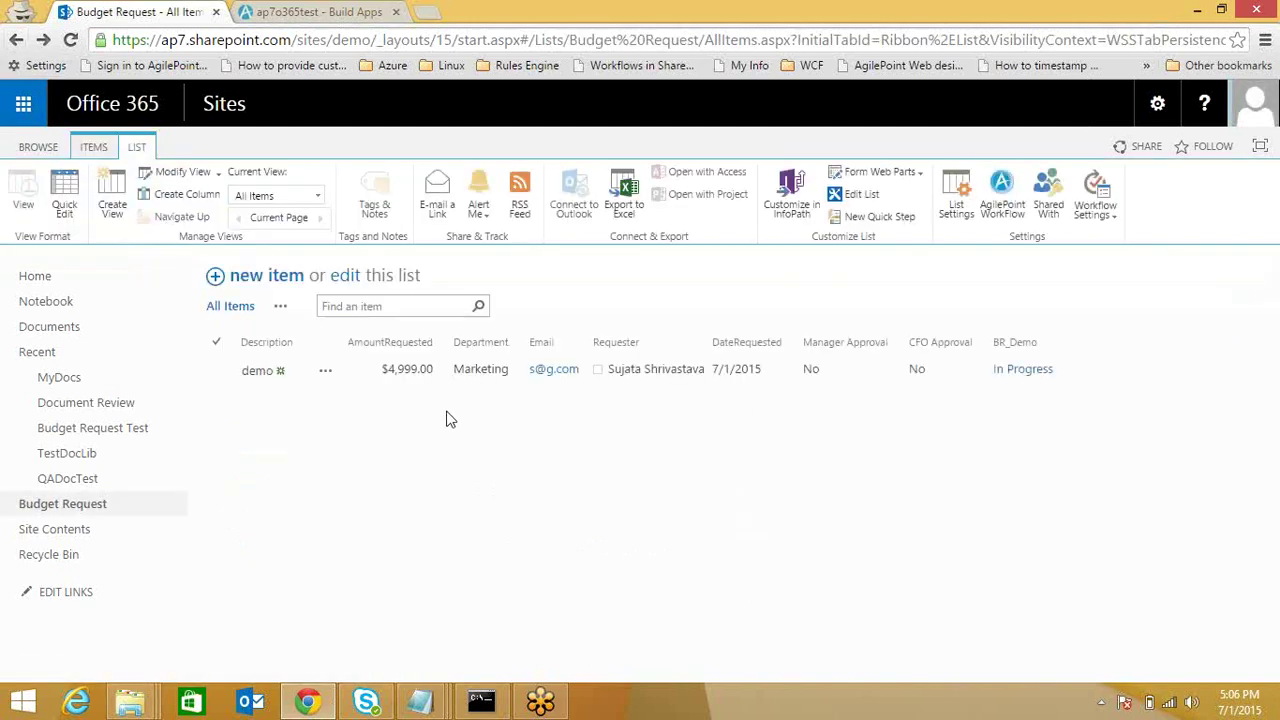
# - Open the demo item's BR_Demo workflow status and examine the progress of the process diagram through to the approval branches
pyautogui.click(1018, 378)
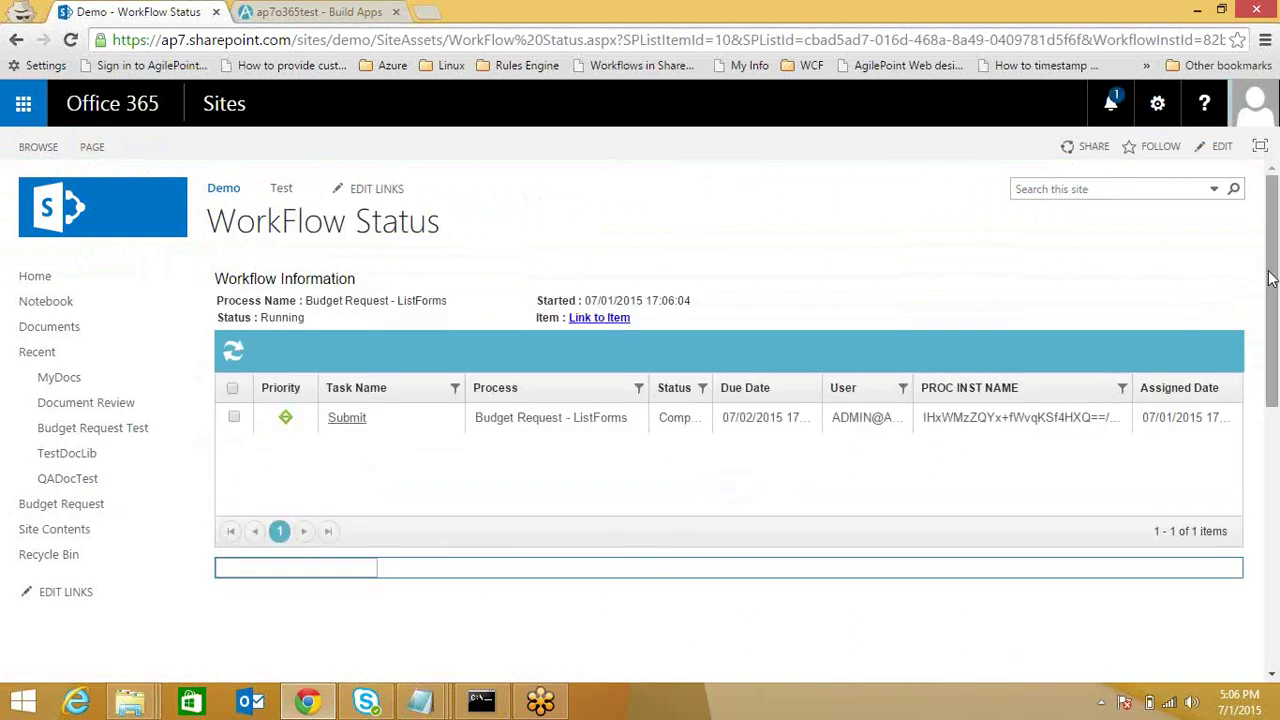
pyautogui.scroll(-3, 1270, 278)
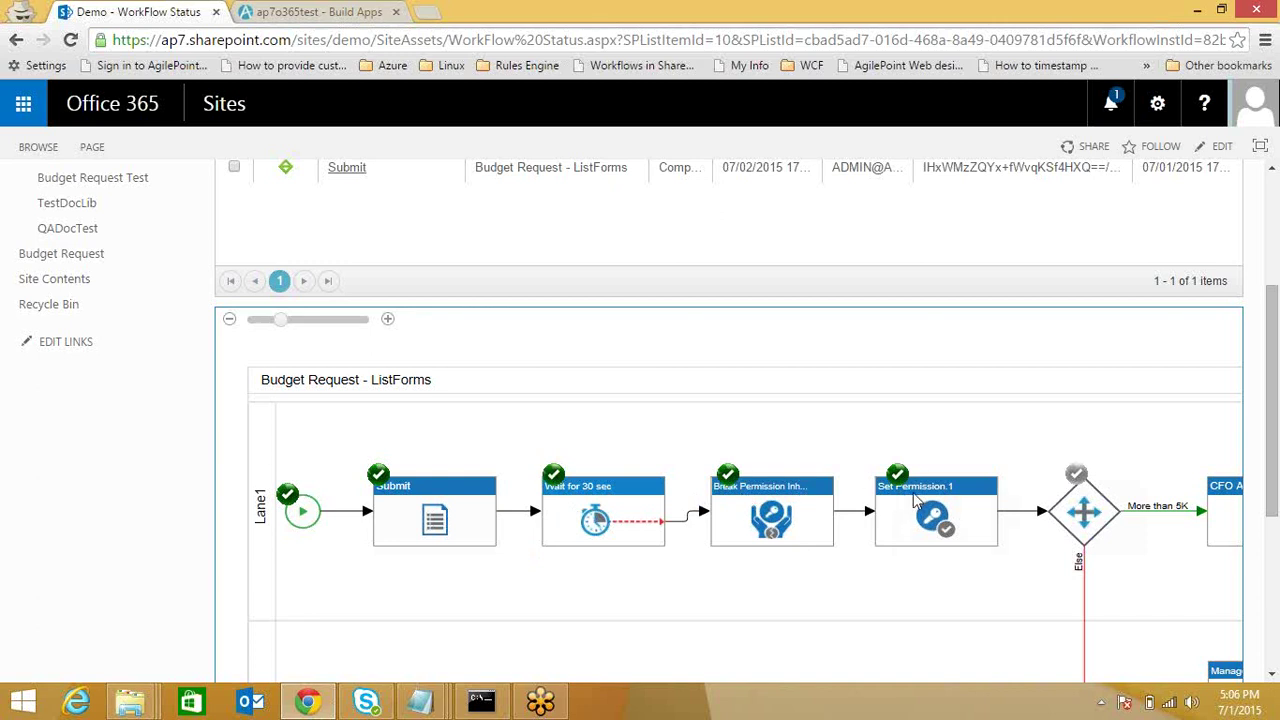
pyautogui.moveTo(1273, 420); pyautogui.dragTo(1273, 504)
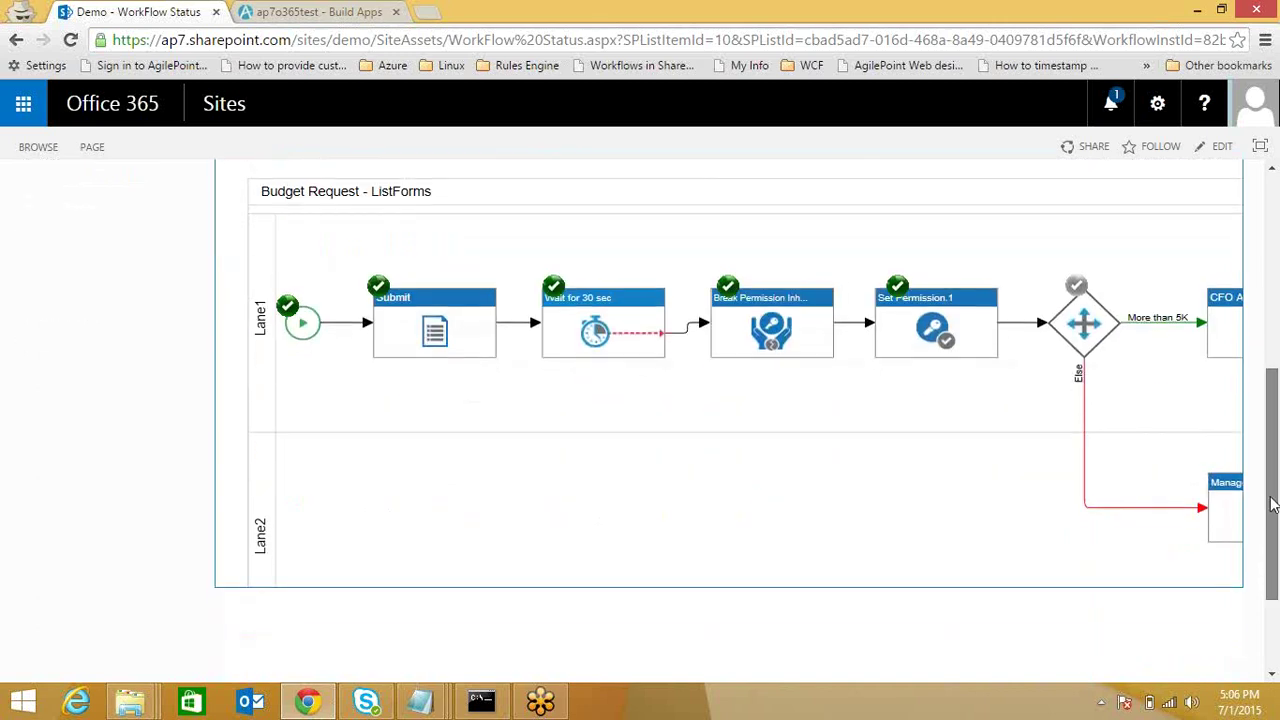
pyautogui.moveTo(985, 563); pyautogui.dragTo(651, 514)
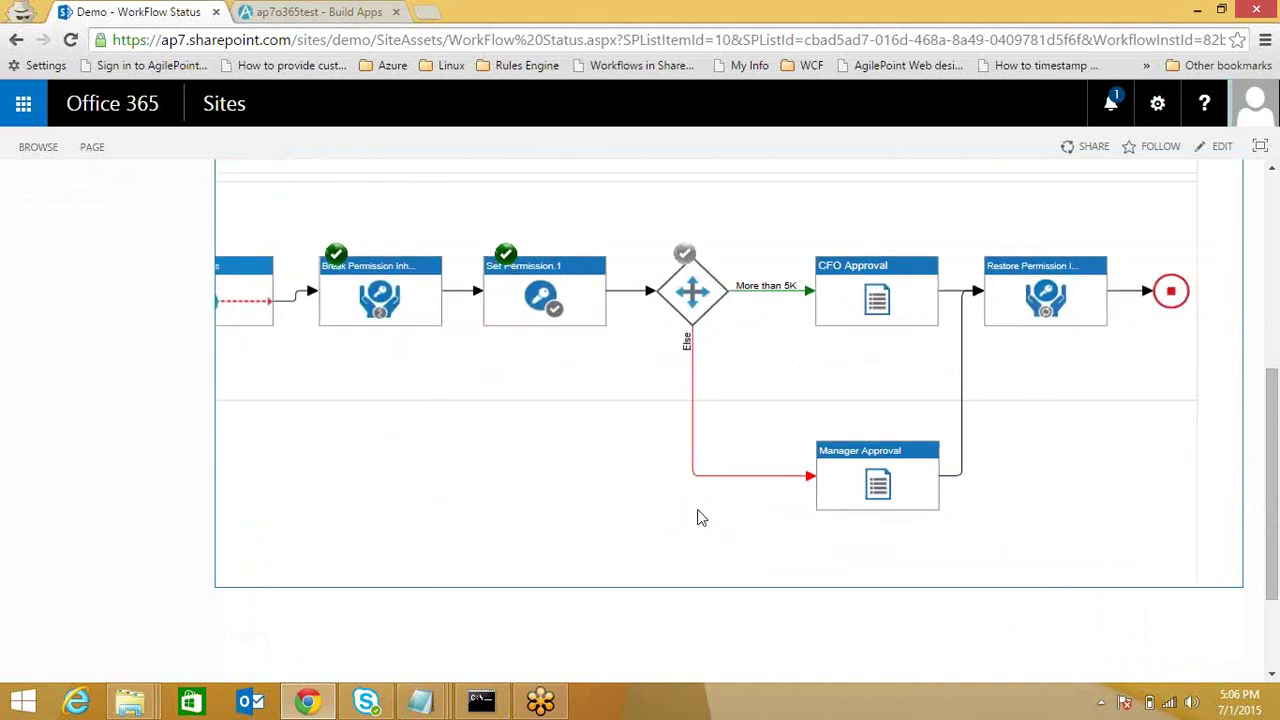
pyautogui.moveTo(1271, 395); pyautogui.dragTo(1276, 196)
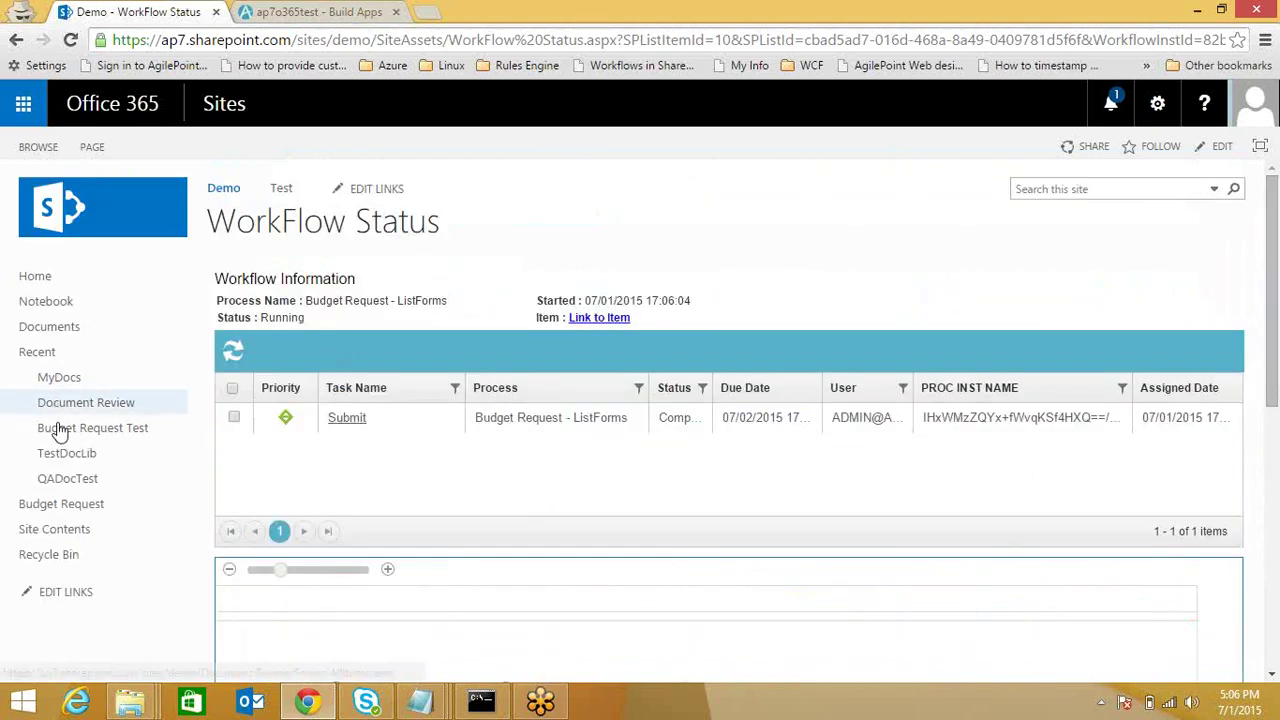
# - Go back to the Budget Request list and recheck the demo item's permission inheritance and Manager access while the workflow is running
pyautogui.click(88, 508)
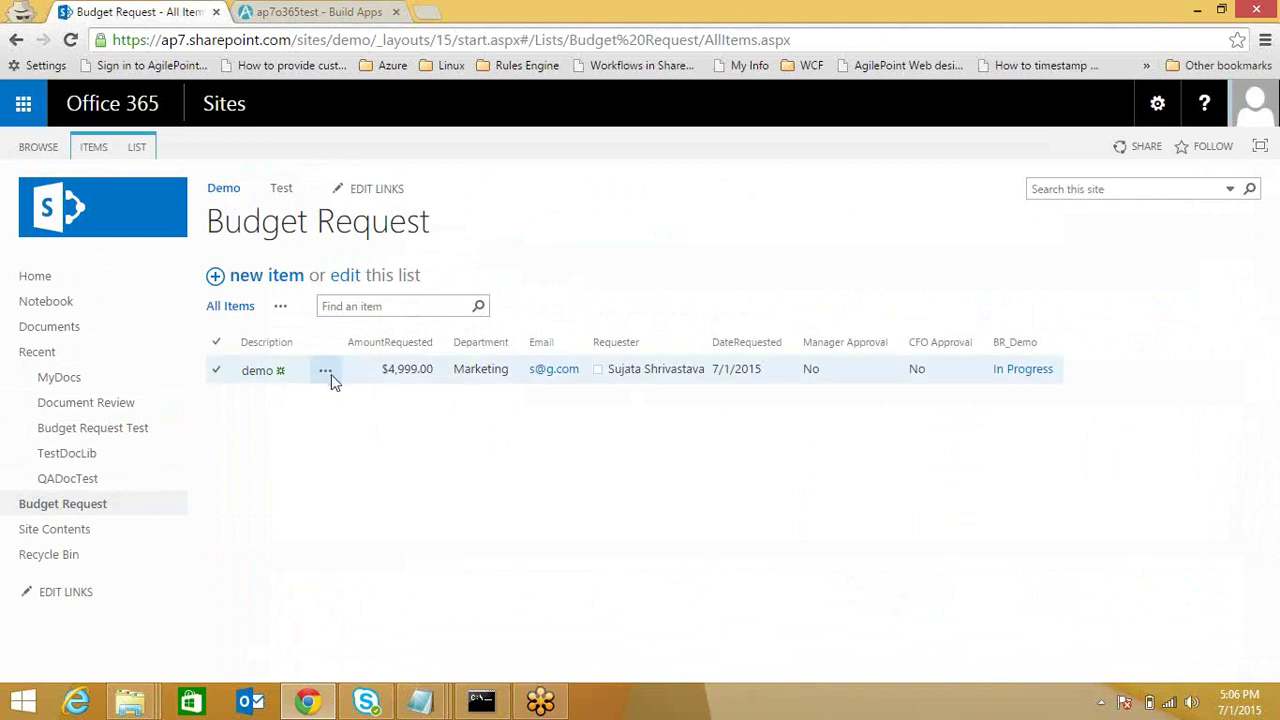
pyautogui.click(326, 371)
pyautogui.moveTo(434, 490)
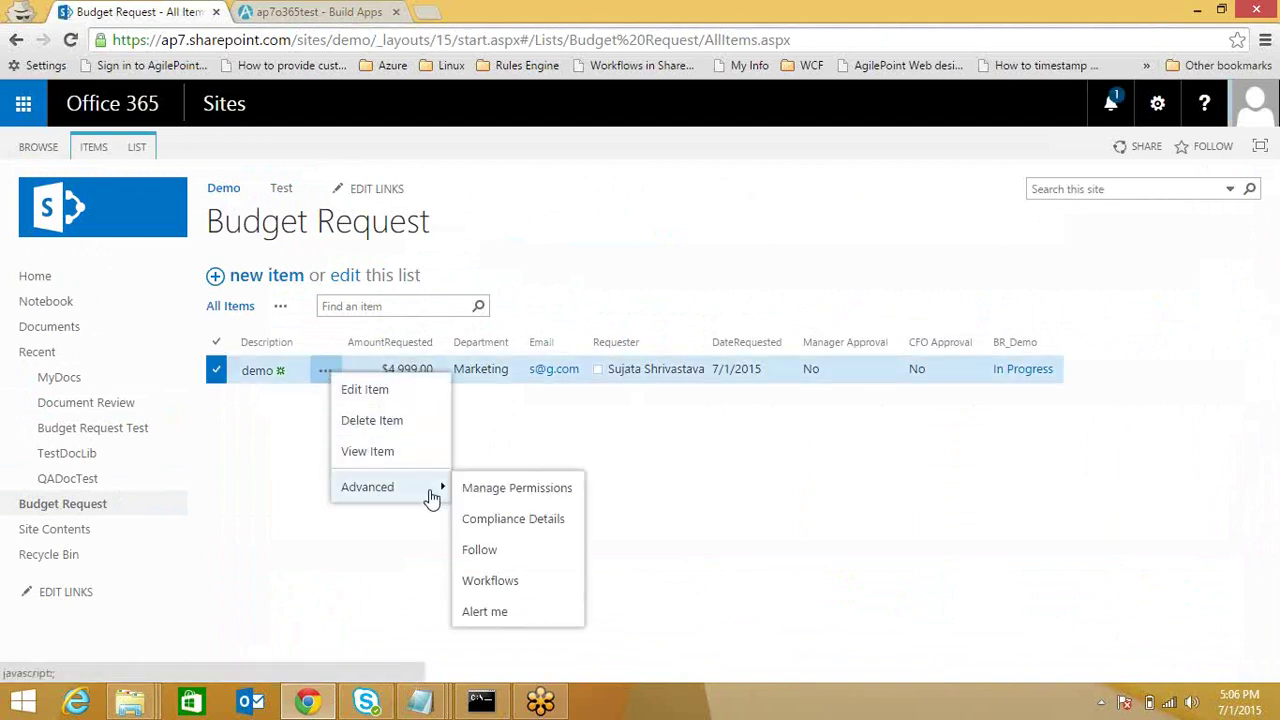
pyautogui.click(487, 490)
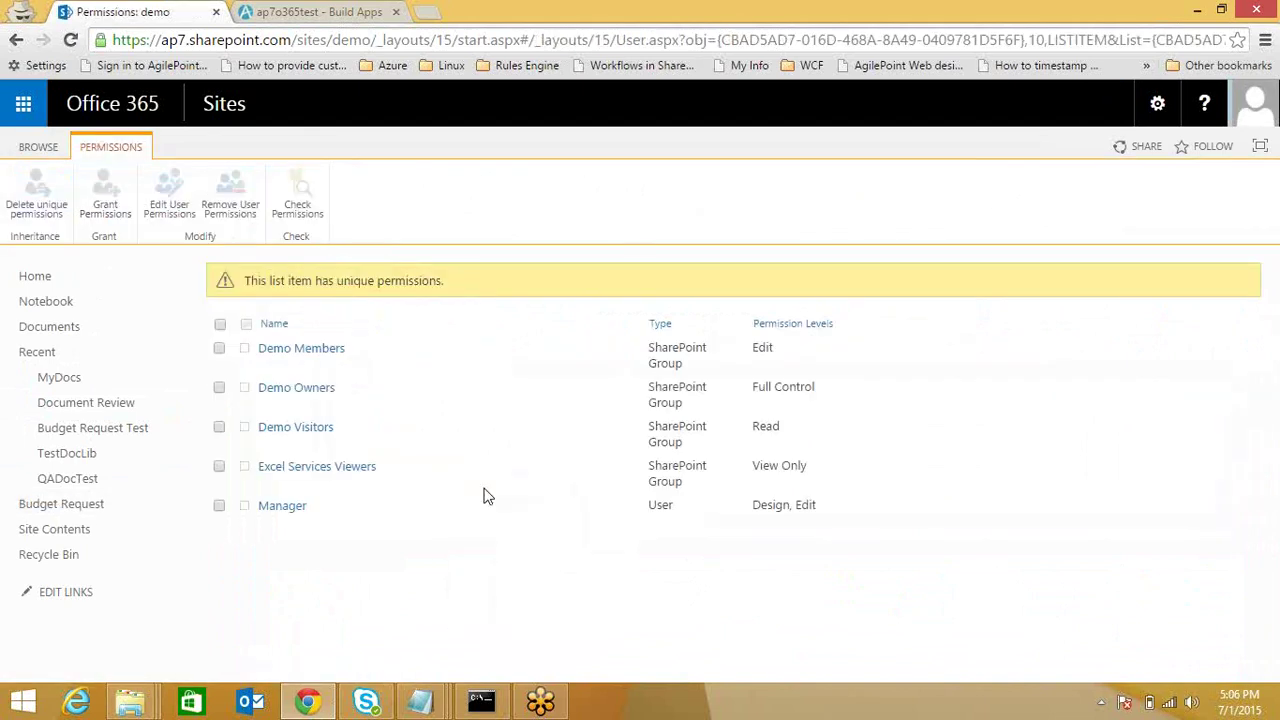
pyautogui.moveTo(244, 282); pyautogui.dragTo(447, 284)
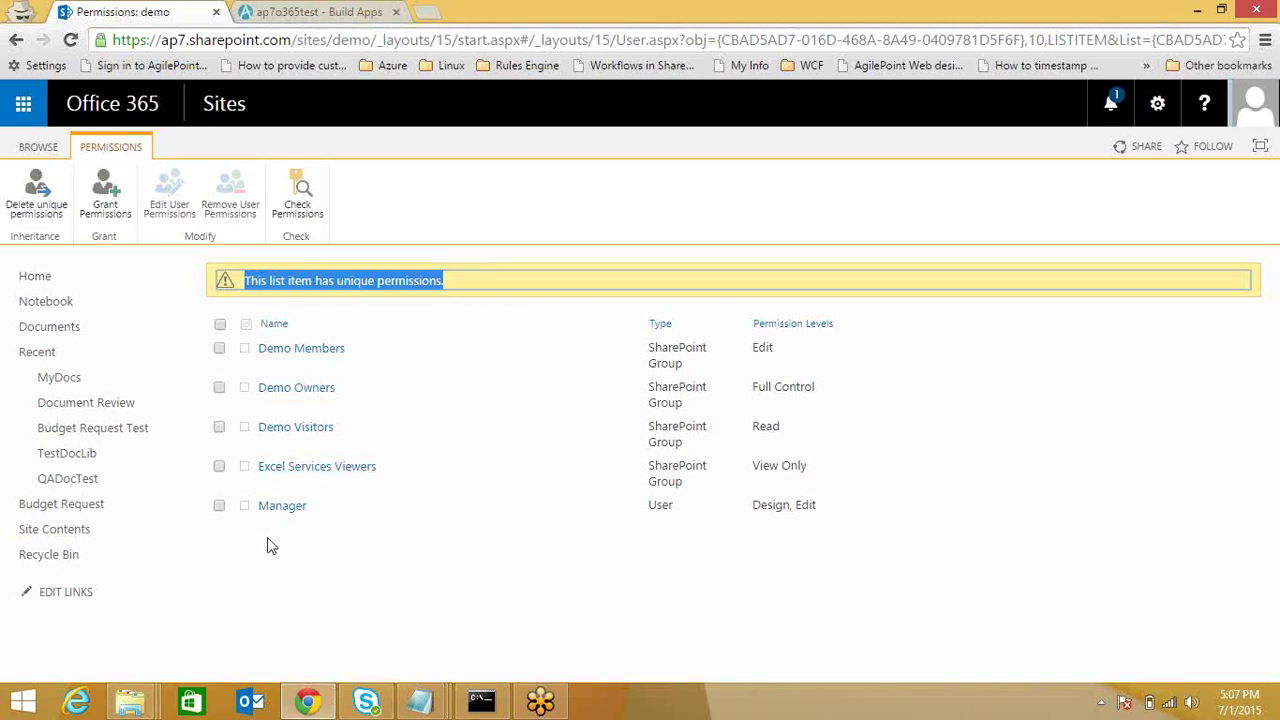
pyautogui.moveTo(751, 505); pyautogui.dragTo(818, 504)
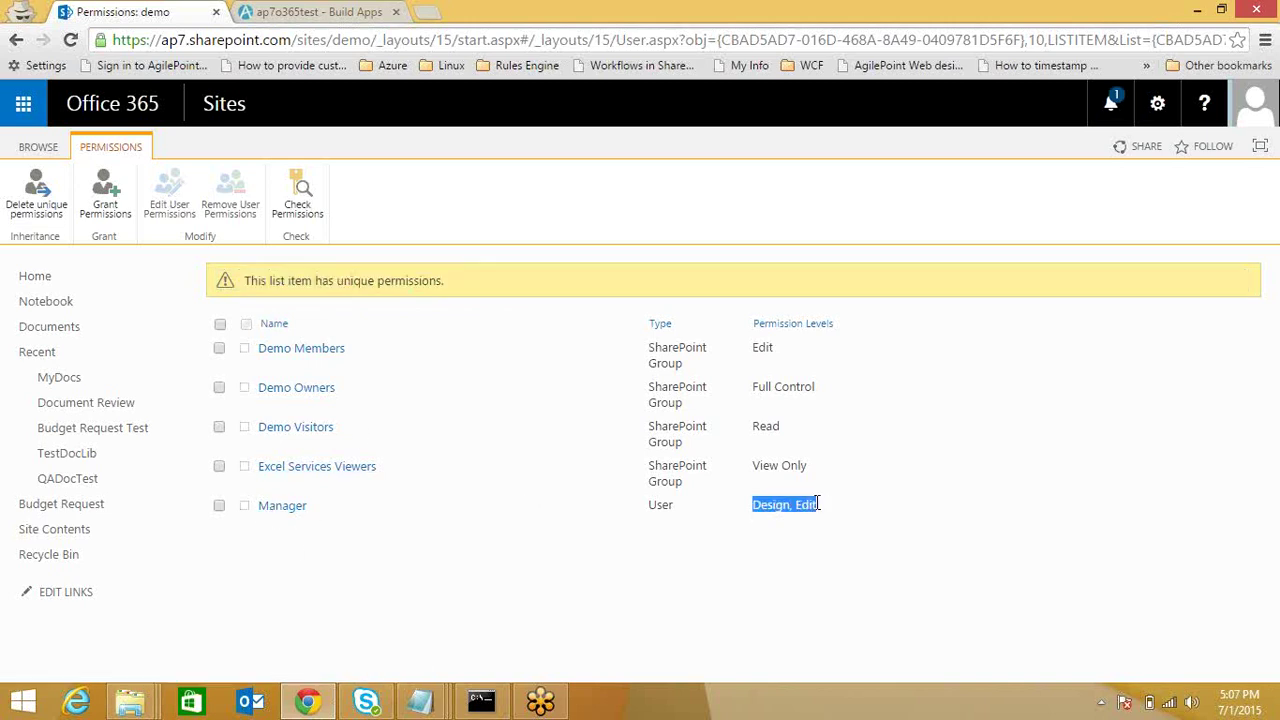
pyautogui.click(16, 40)
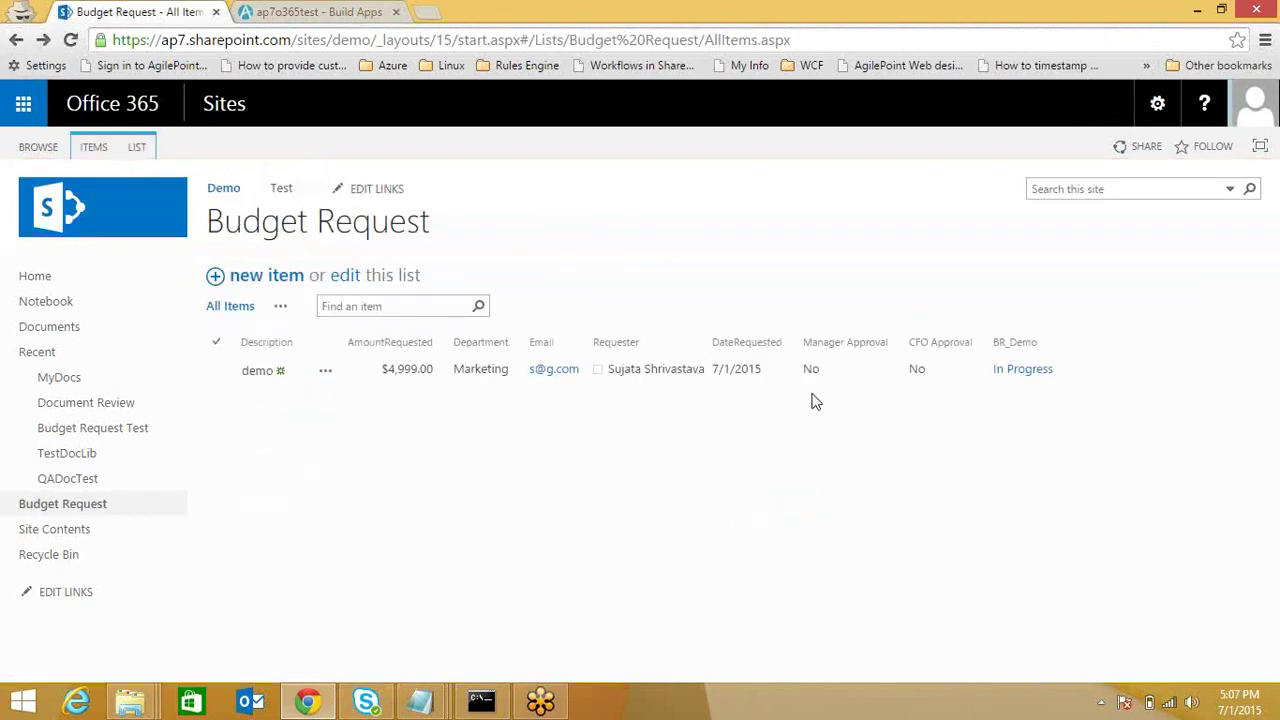
# - From the demo item's BR_Demo workflow status, take the assignment of the administrator's Manager Approval task and open it
pyautogui.click(1022, 369)
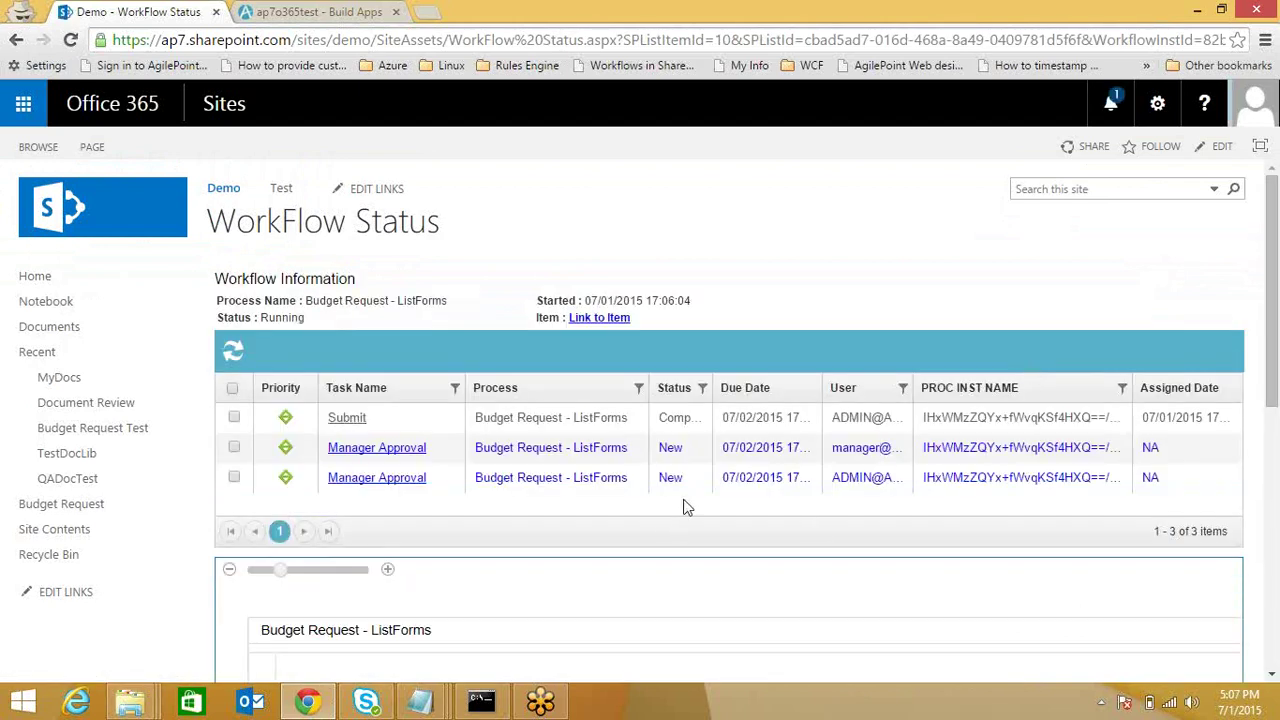
pyautogui.moveTo(1275, 296); pyautogui.dragTo(1275, 332)
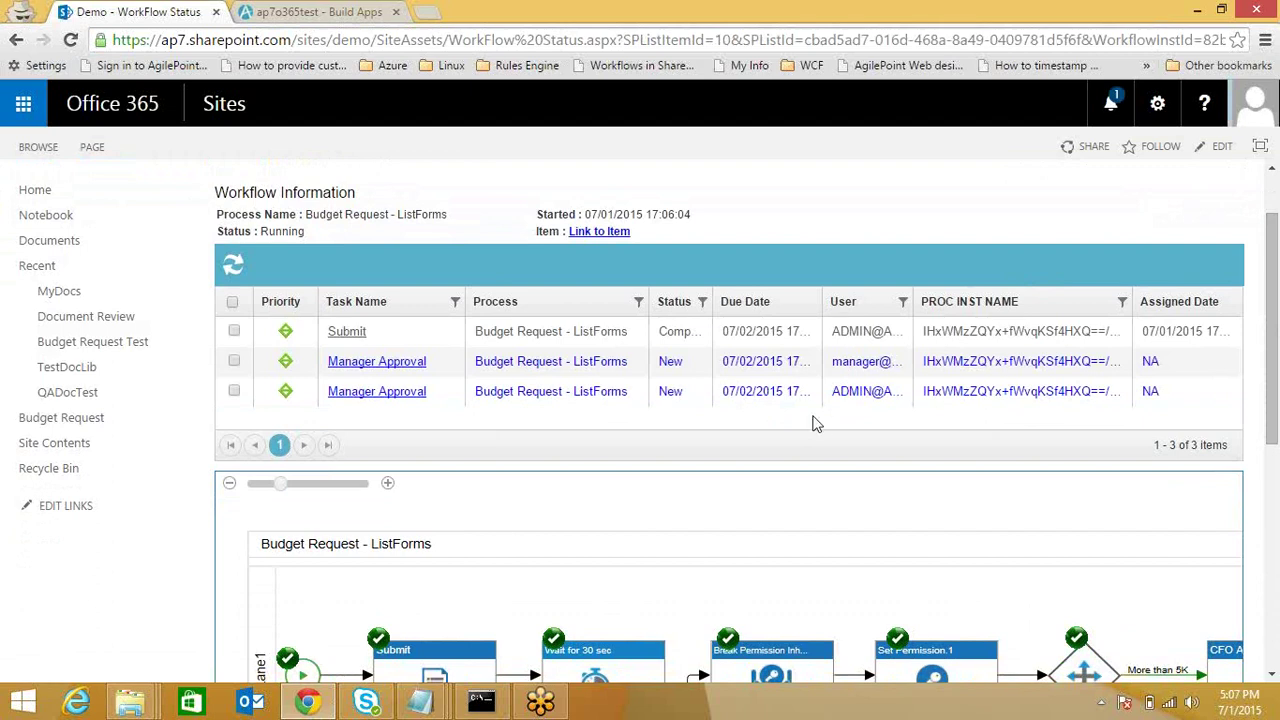
pyautogui.moveTo(1275, 340); pyautogui.dragTo(1275, 400)
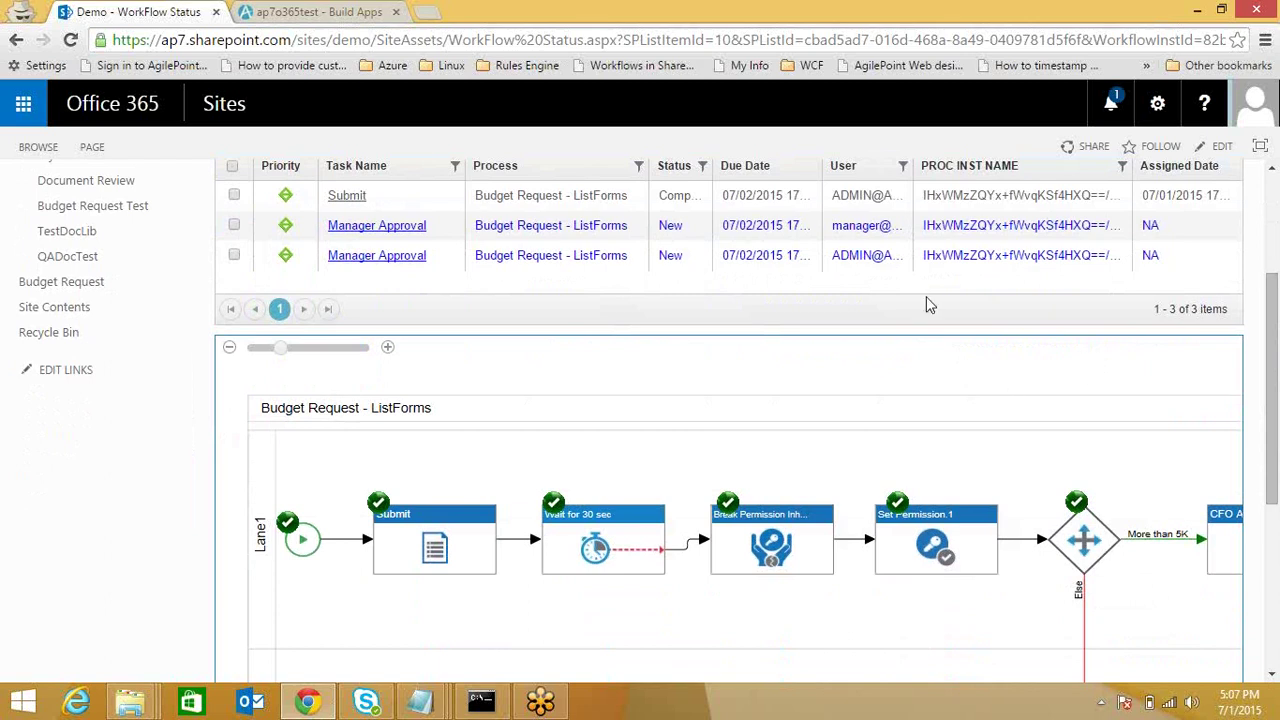
pyautogui.click(375, 262)
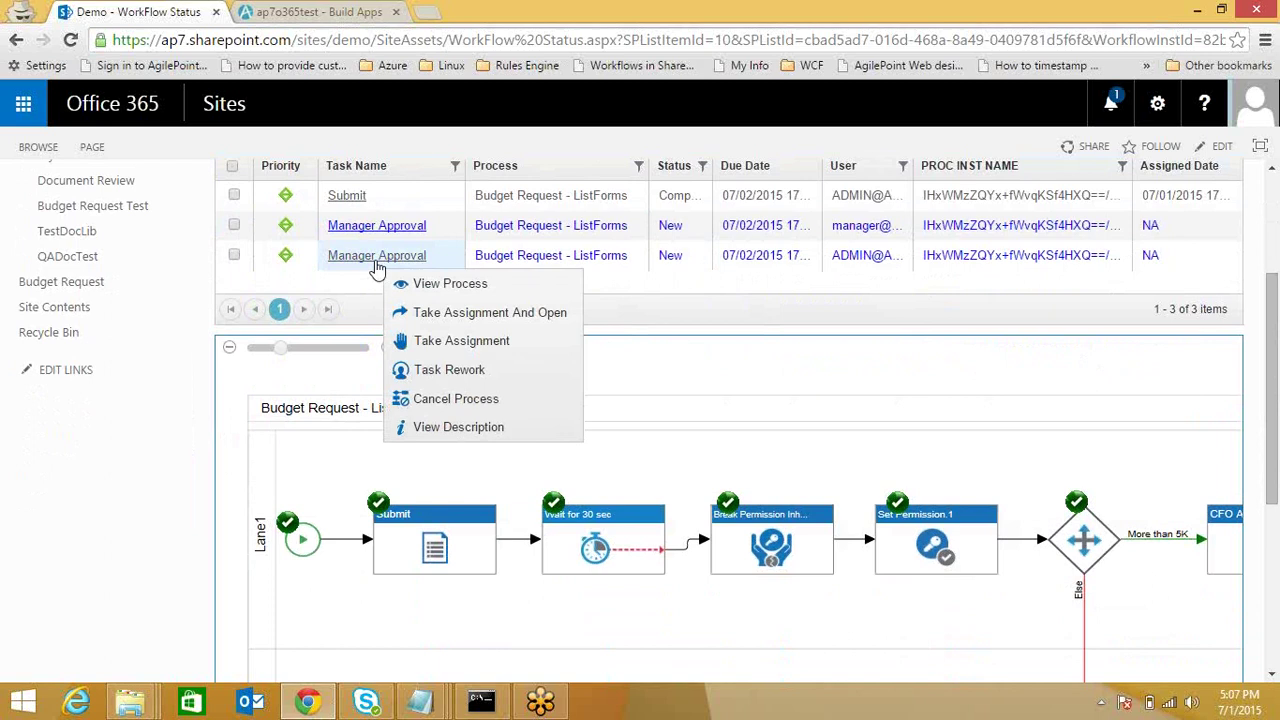
pyautogui.click(450, 313)
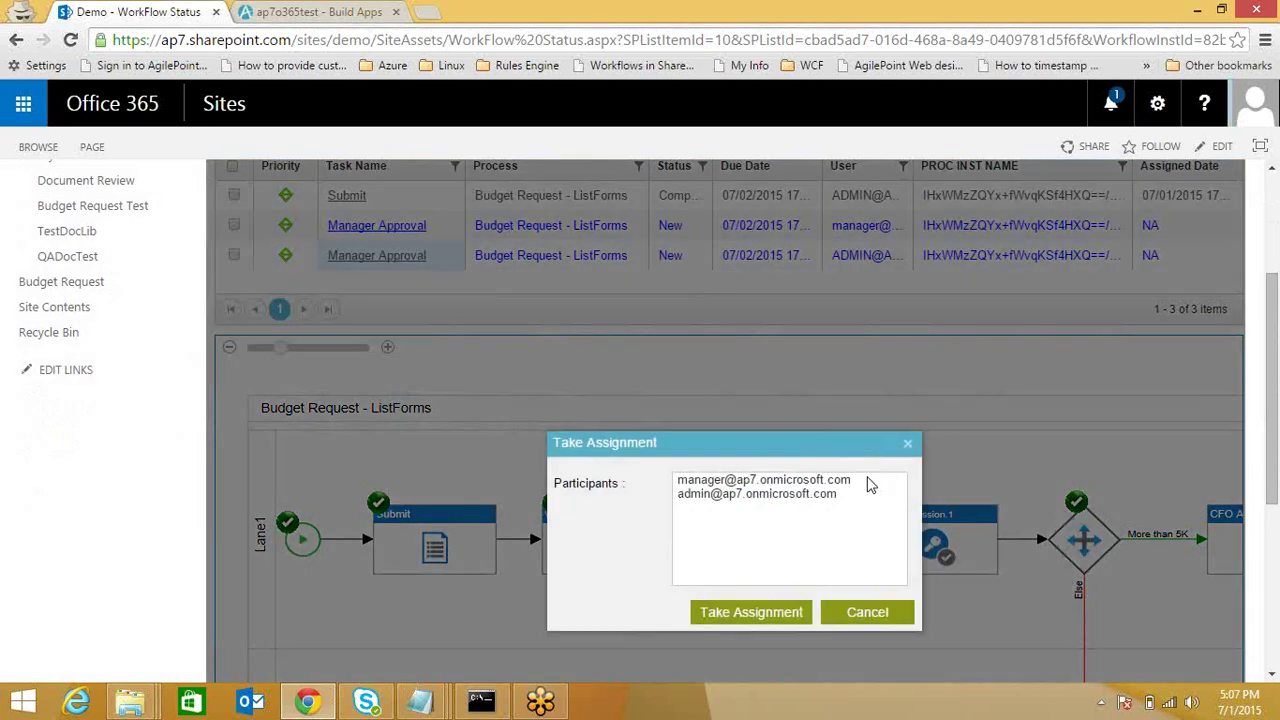
pyautogui.click(750, 615)
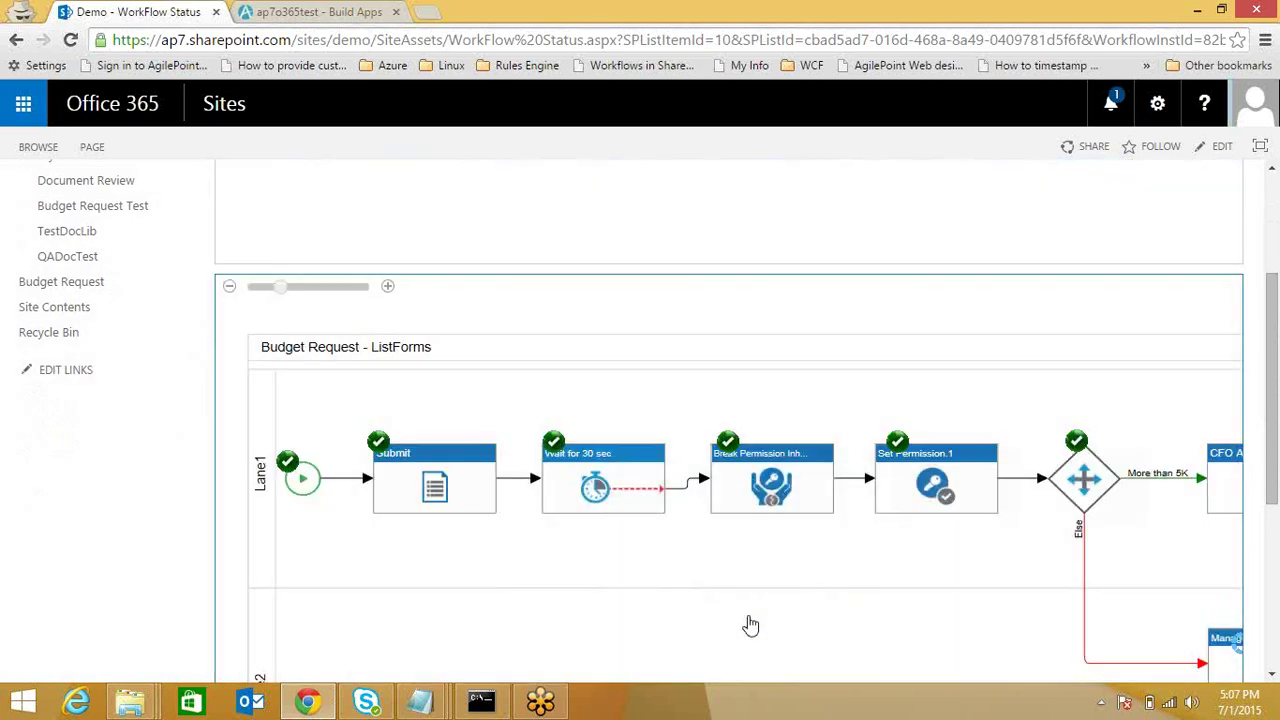
# - Set the browser to always allow pop-ups from ap7.sharepoint.com
pyautogui.click(1198, 40)
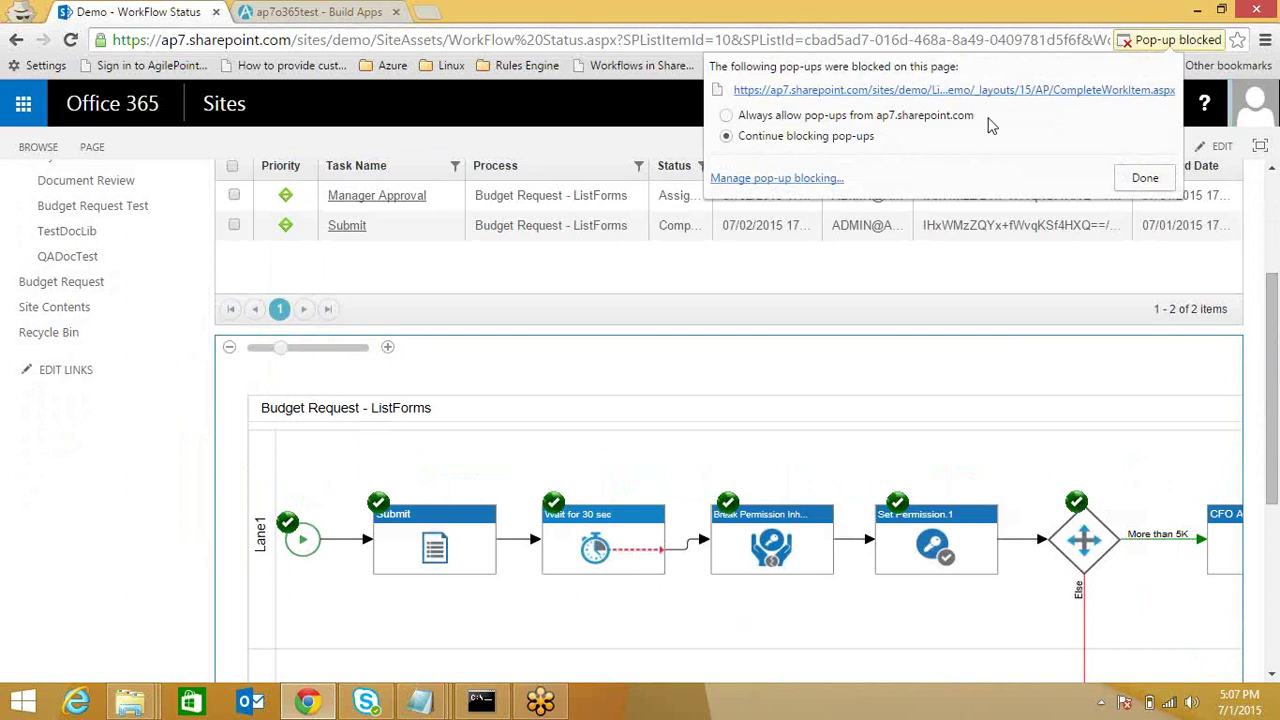
pyautogui.click(862, 118)
pyautogui.click(1151, 178)
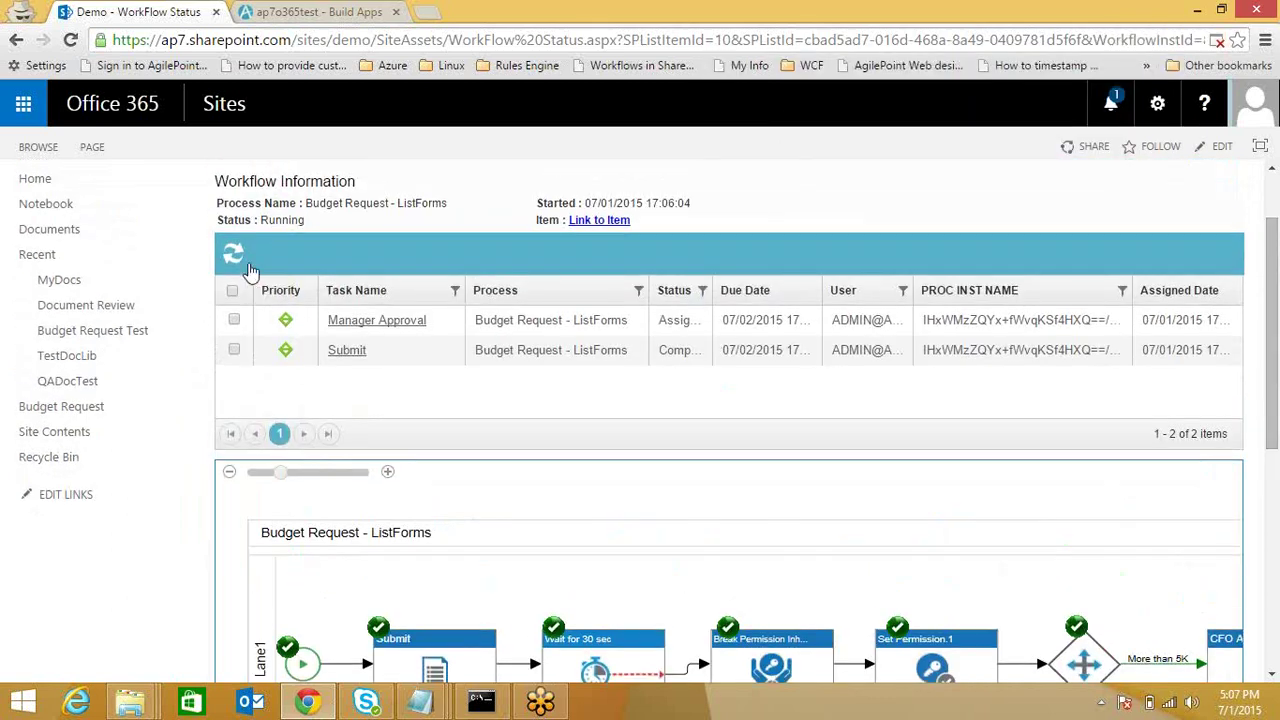
# - Open the assigned Manager Approval task, mark Manager Approval on the demo request and save it
pyautogui.click(394, 325)
pyautogui.click(435, 371)
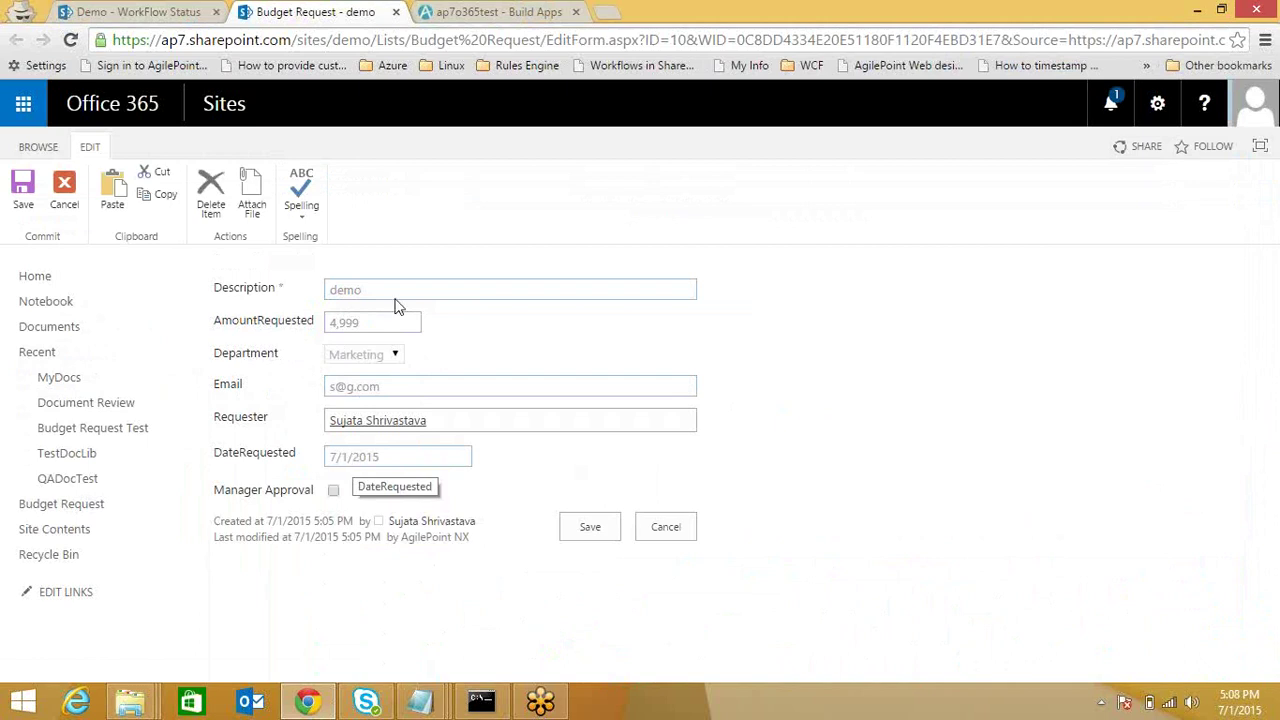
pyautogui.click(334, 491)
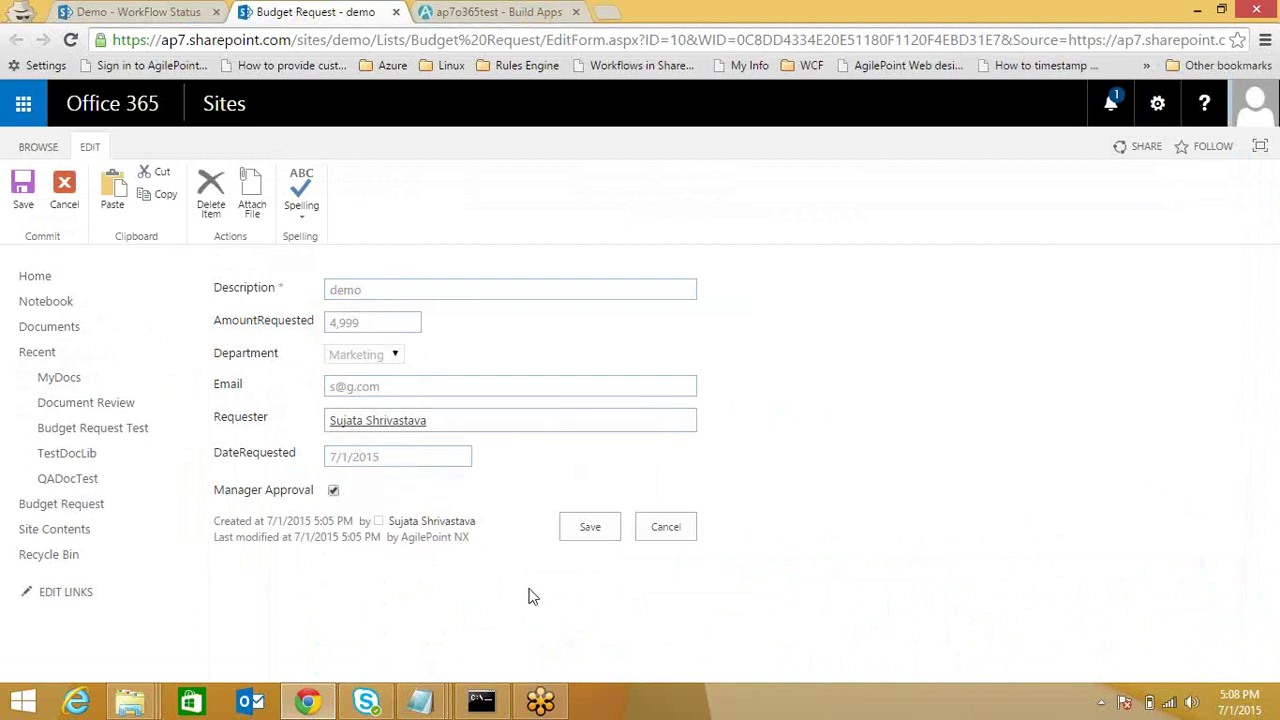
pyautogui.click(588, 530)
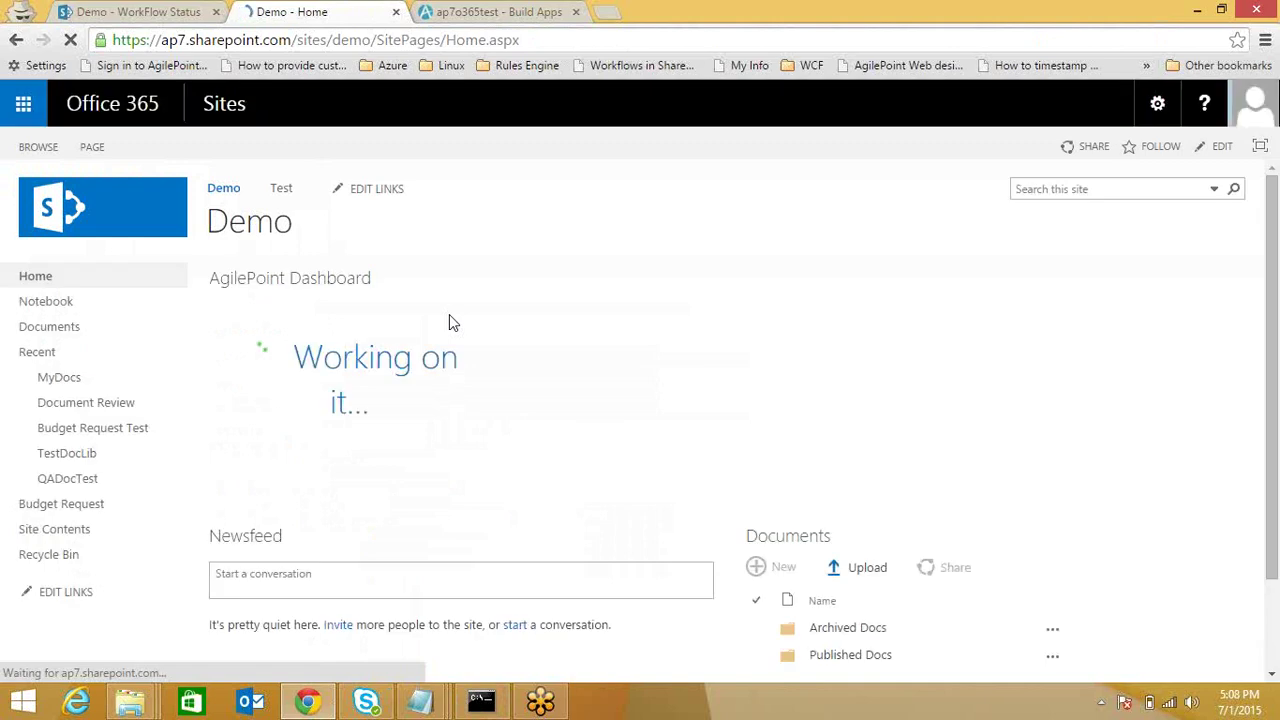
# - Open the Budget Request list and check the demo item's permission inheritance and Manager access following the approval
pyautogui.click(66, 505)
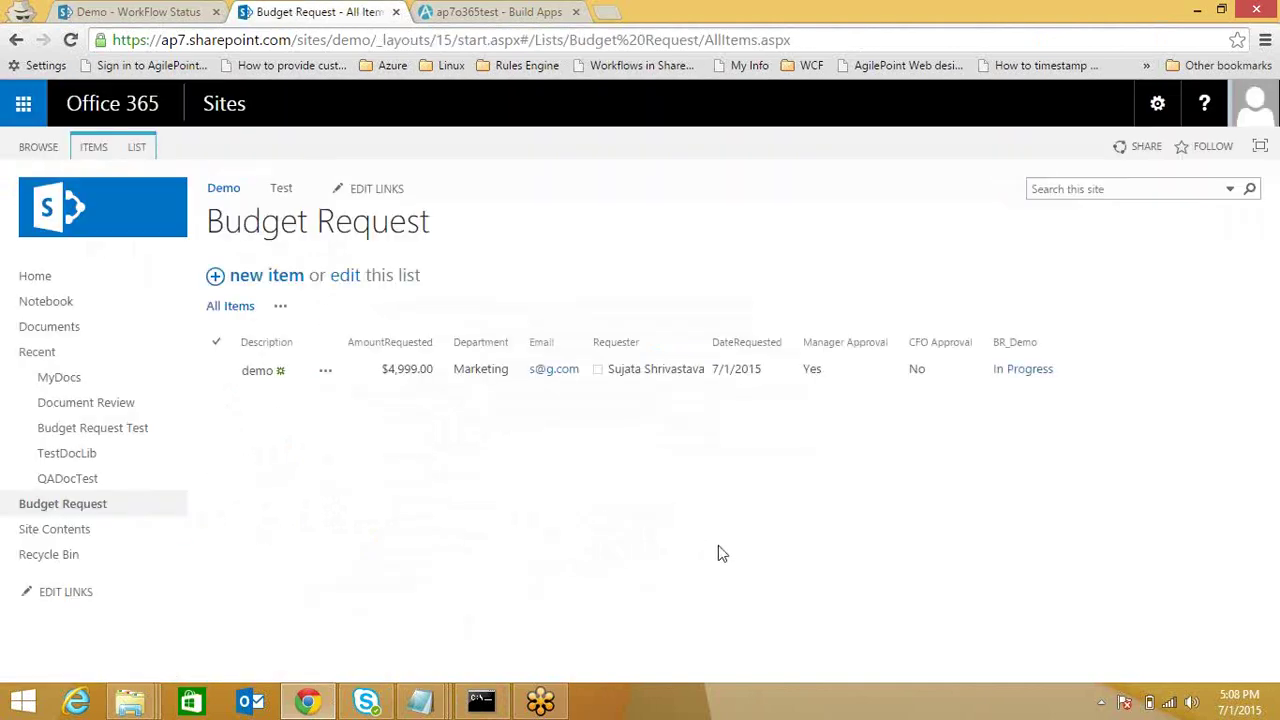
pyautogui.click(338, 370)
pyautogui.moveTo(428, 484)
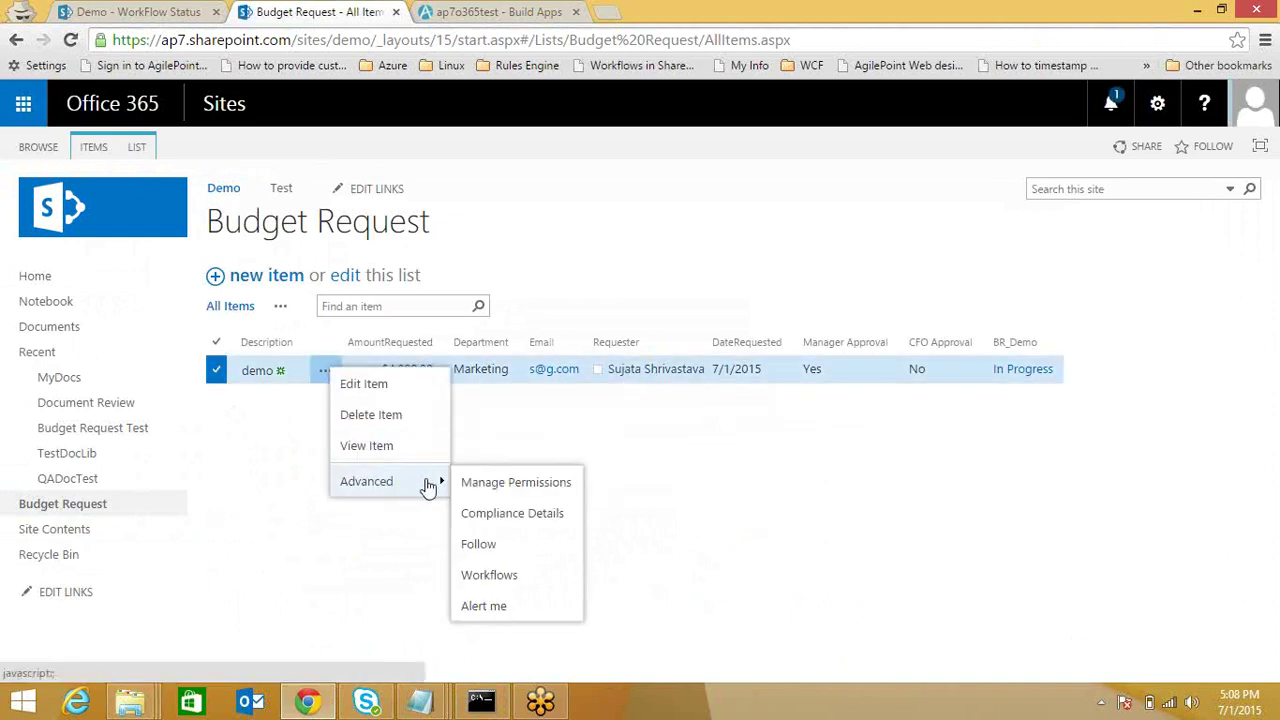
pyautogui.click(474, 485)
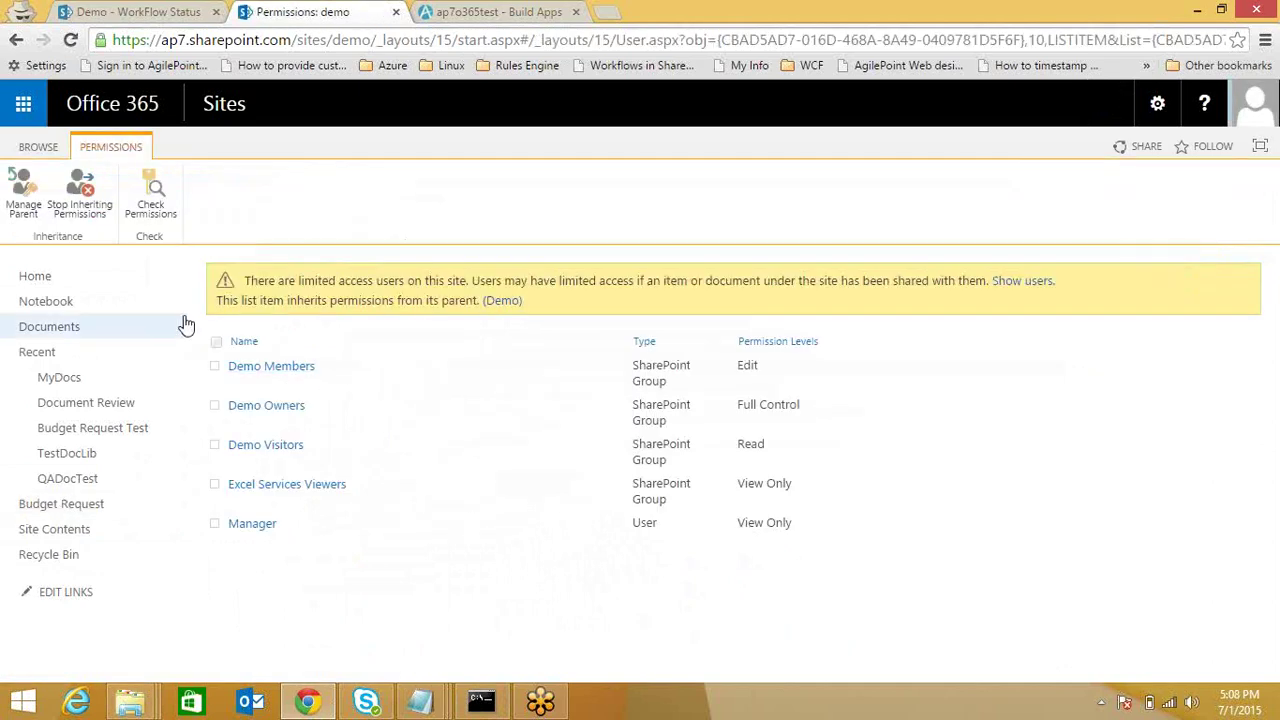
pyautogui.moveTo(216, 300); pyautogui.dragTo(485, 309)
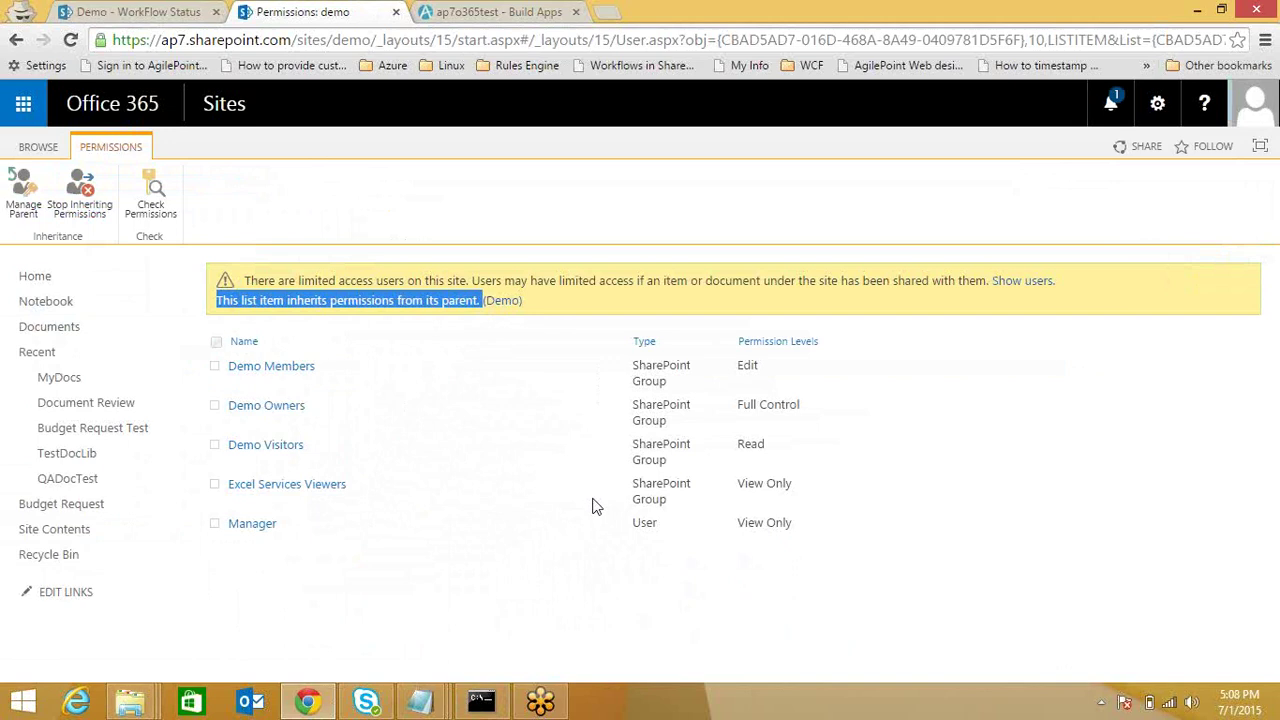
pyautogui.moveTo(739, 522); pyautogui.dragTo(807, 522)
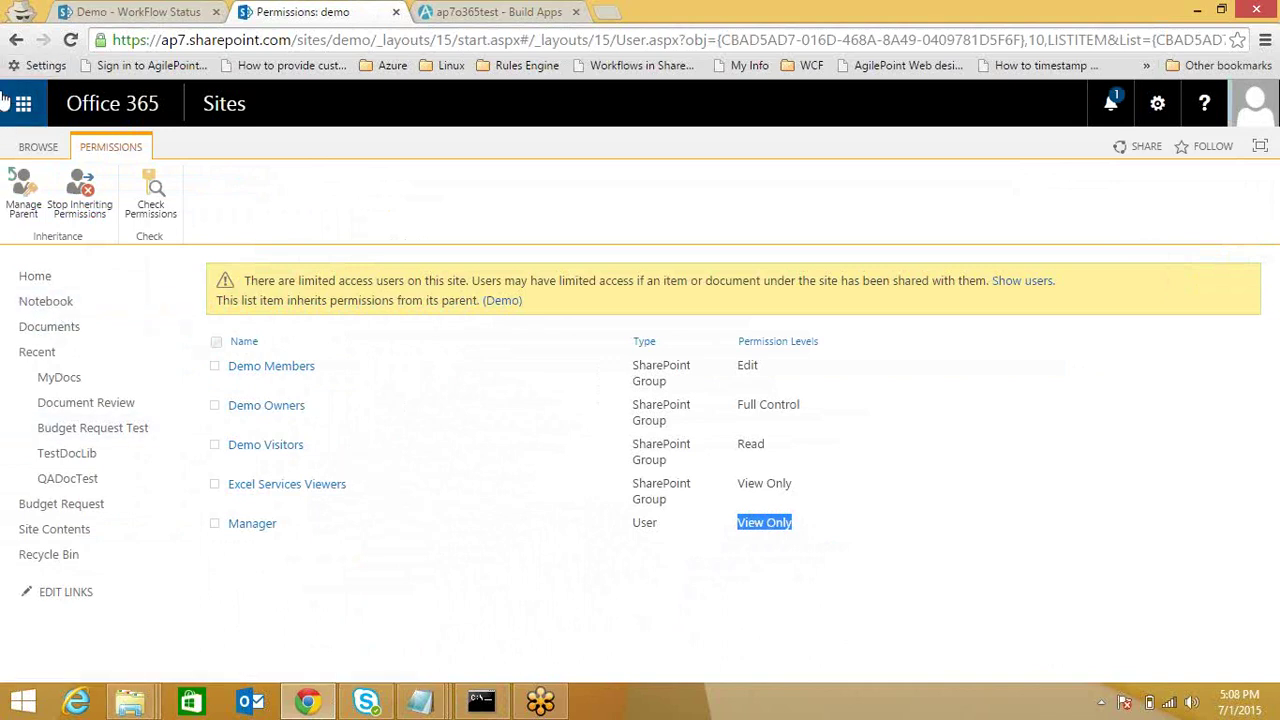
# - Return to the Budget Request list and open the demo item's BR_Demo workflow status
pyautogui.click(16, 42)
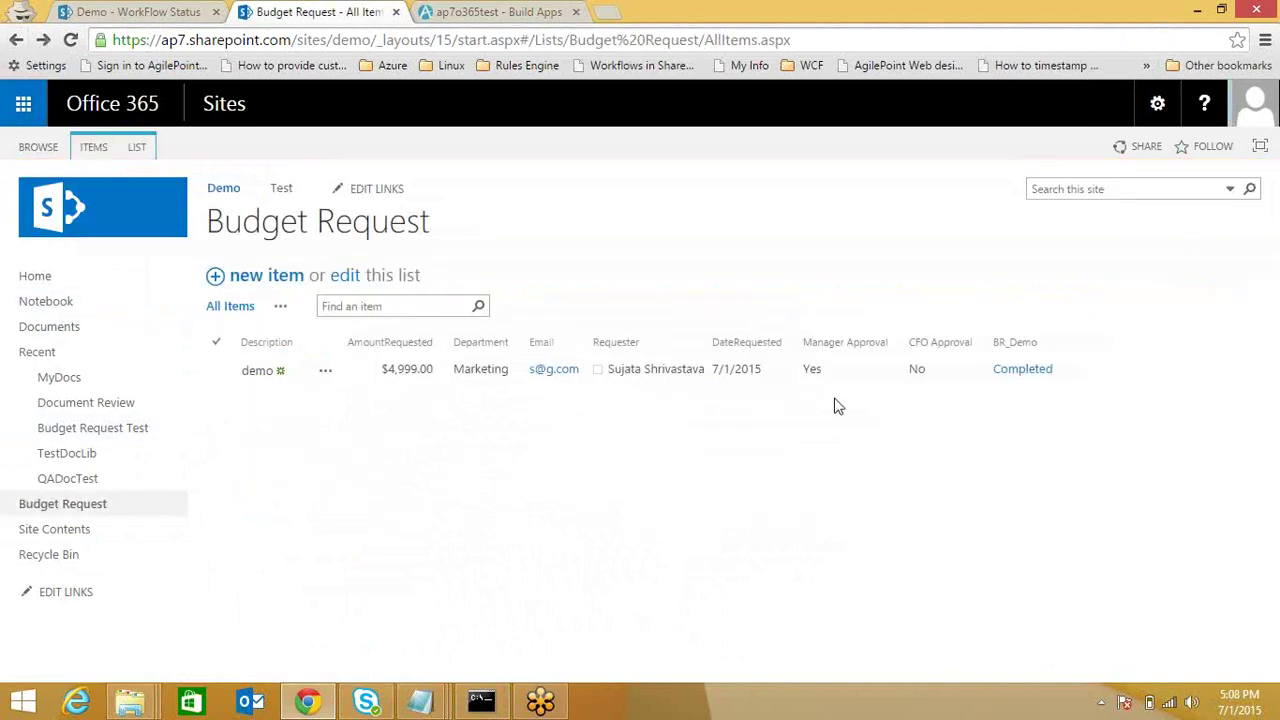
pyautogui.click(1021, 380)
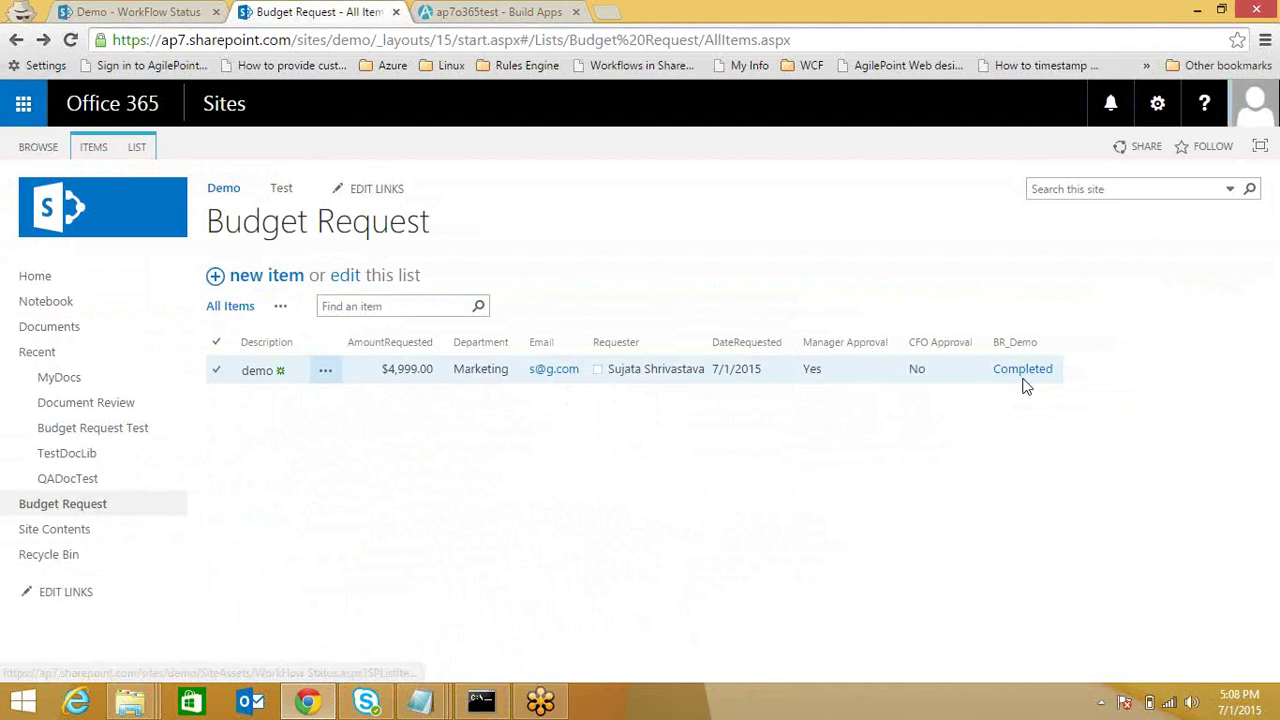